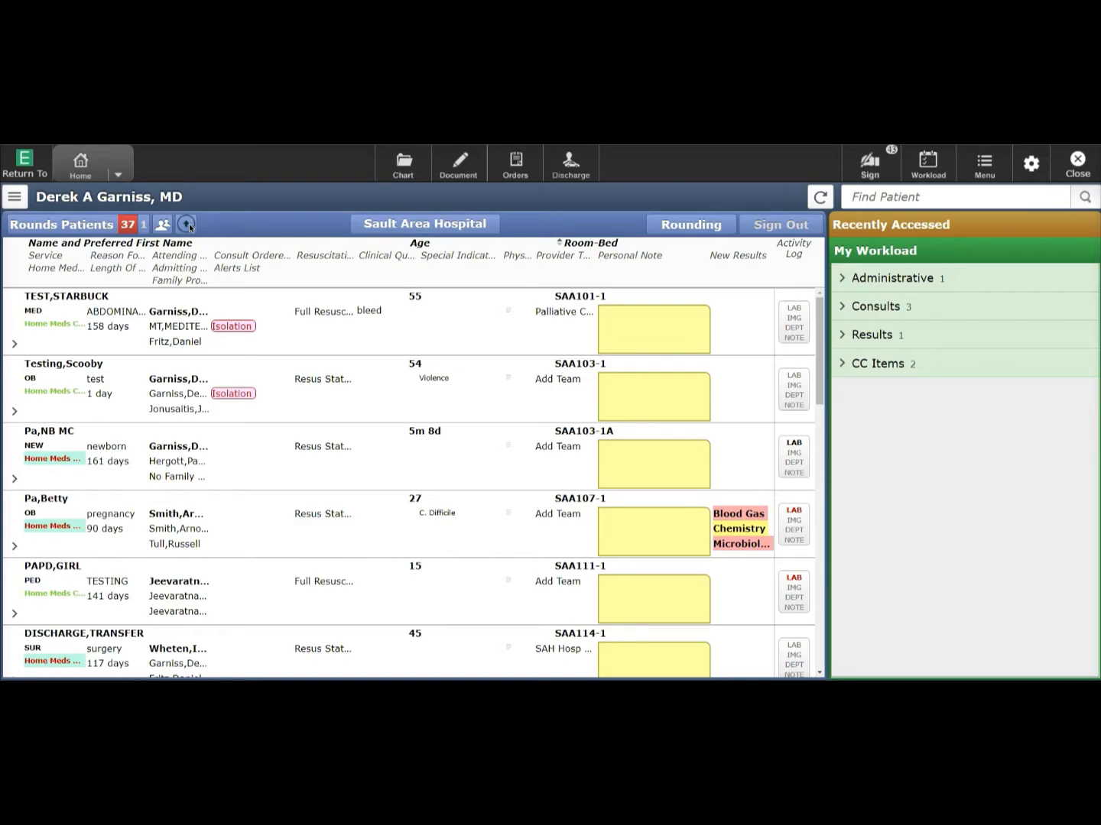
# - Sort the Rounds Patients list on the Age column in descending order, oldest first
pyautogui.click(189, 227)
pyautogui.click(189, 228)
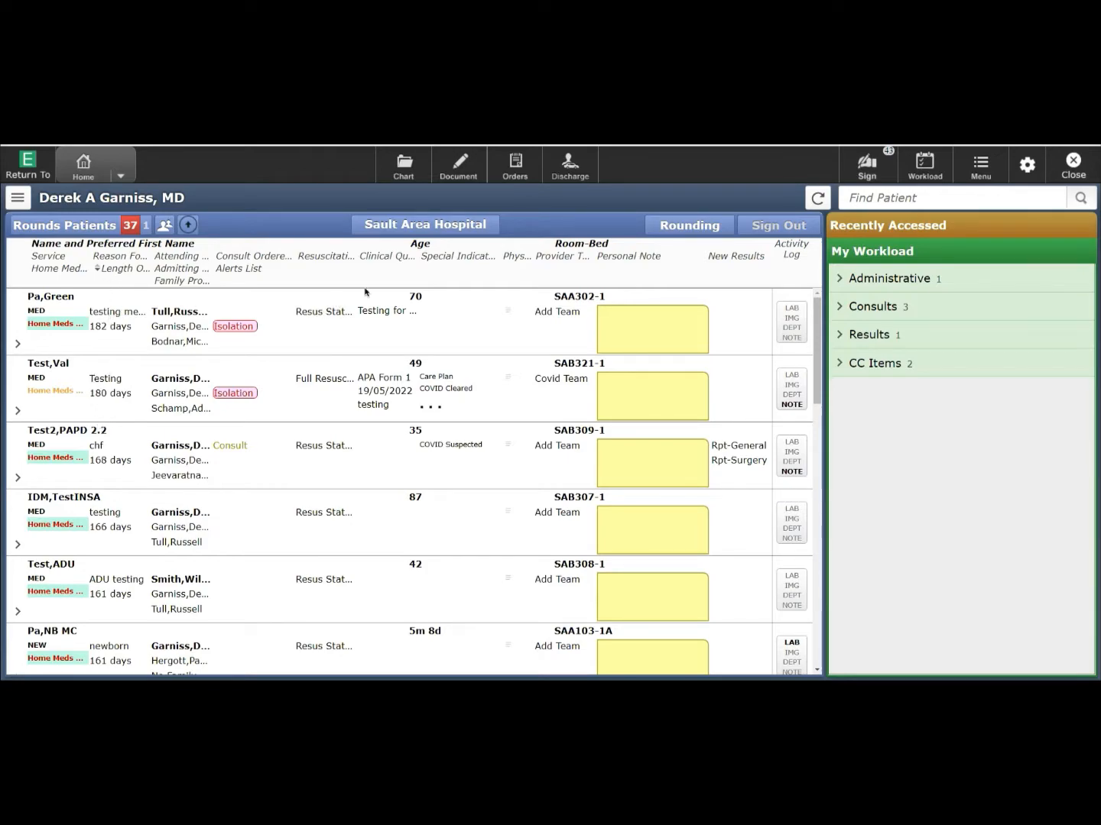
pyautogui.click(418, 246)
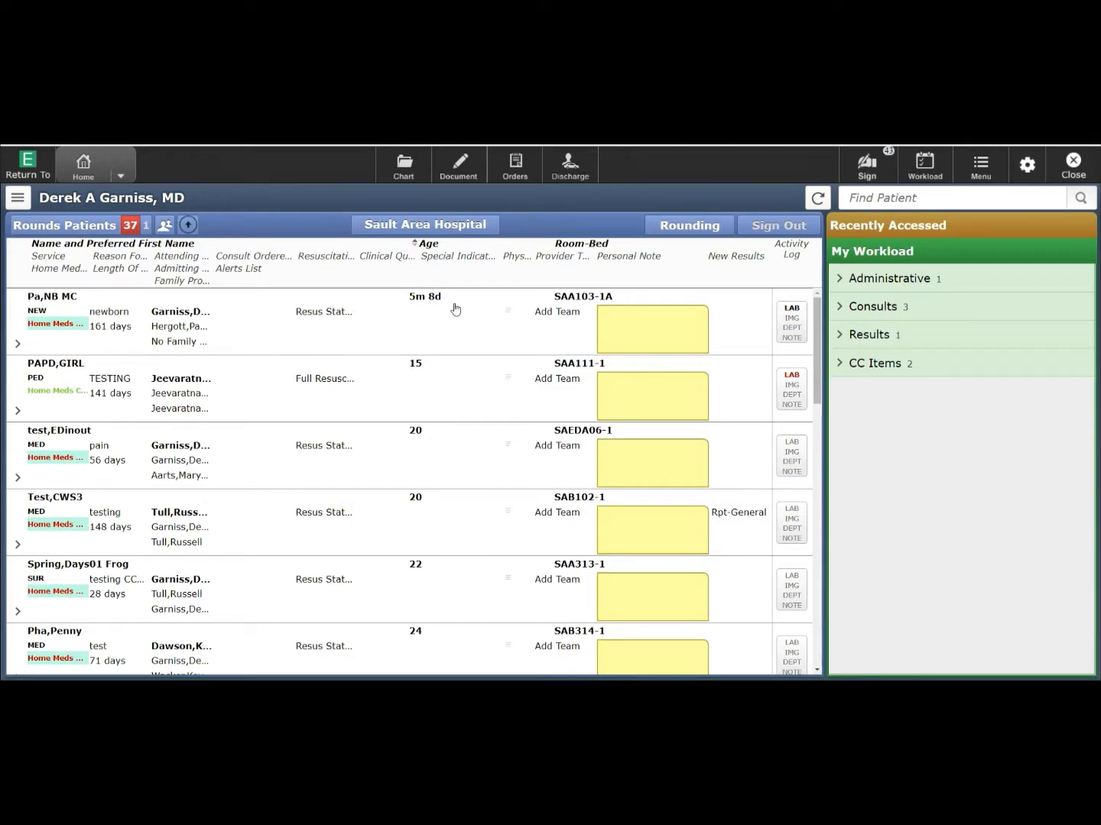
pyautogui.click(416, 246)
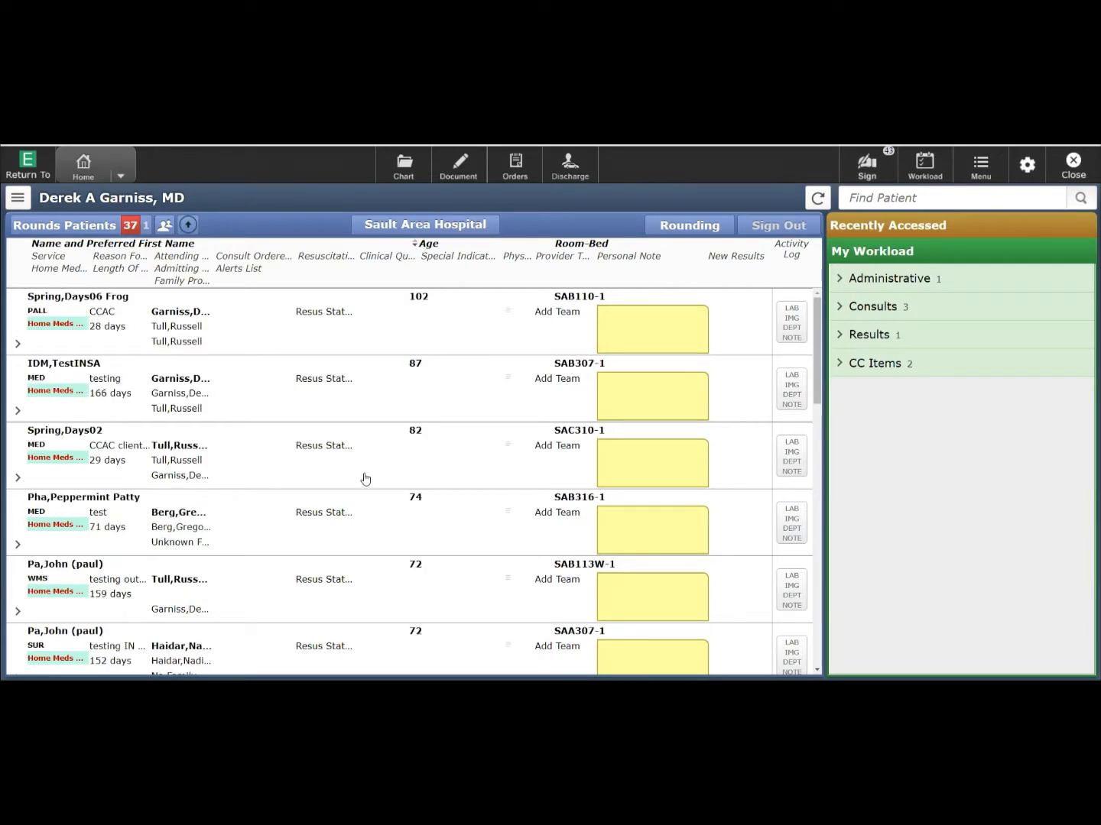
pyautogui.click(114, 269)
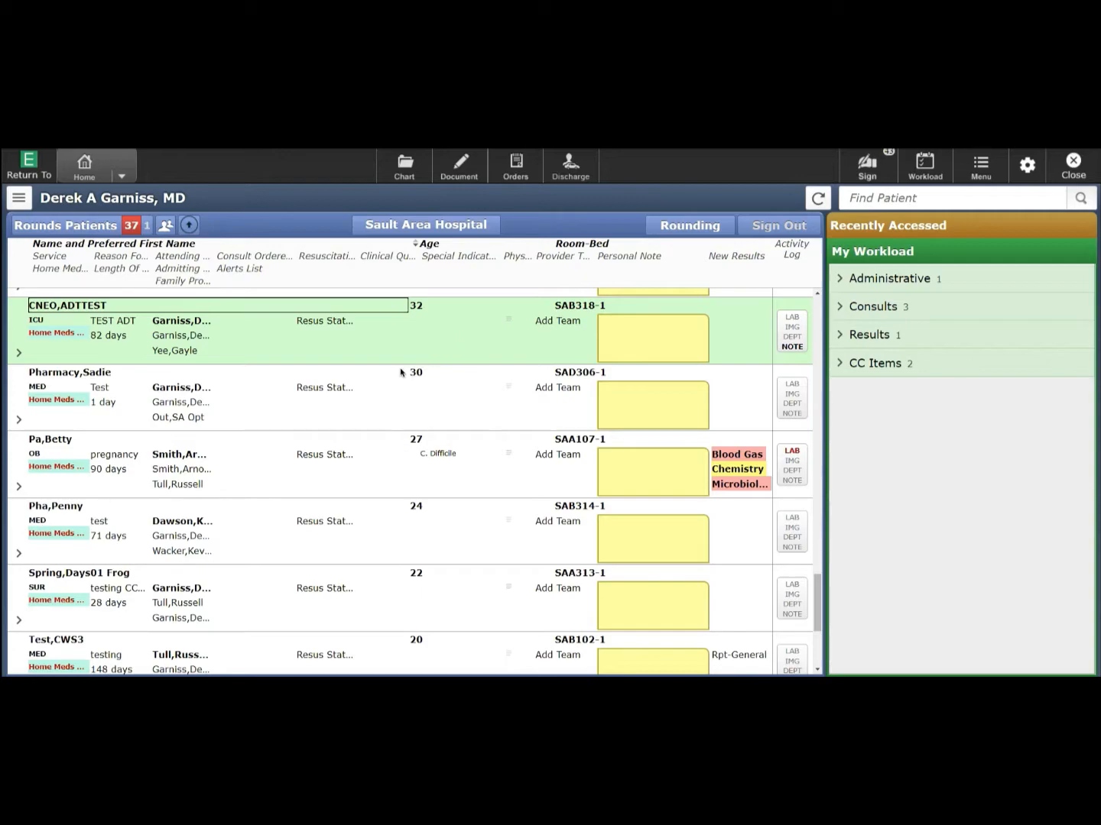
pyautogui.click(19, 488)
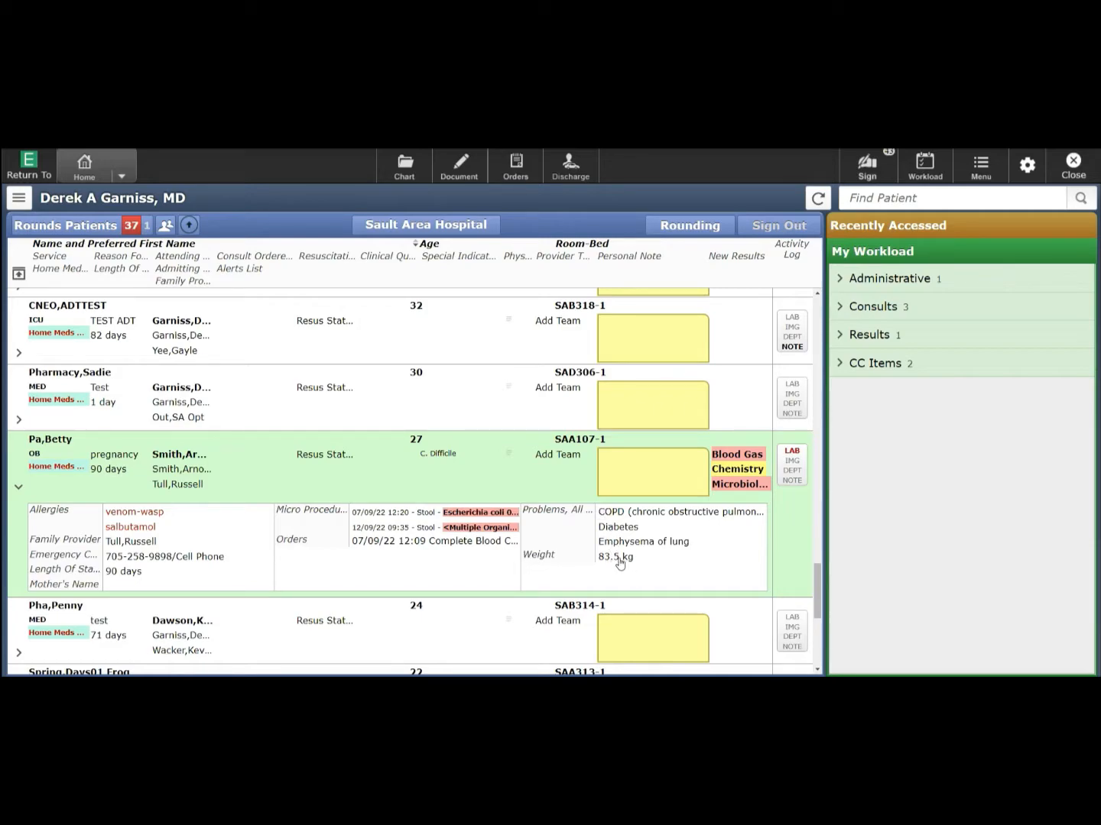
pyautogui.click(18, 491)
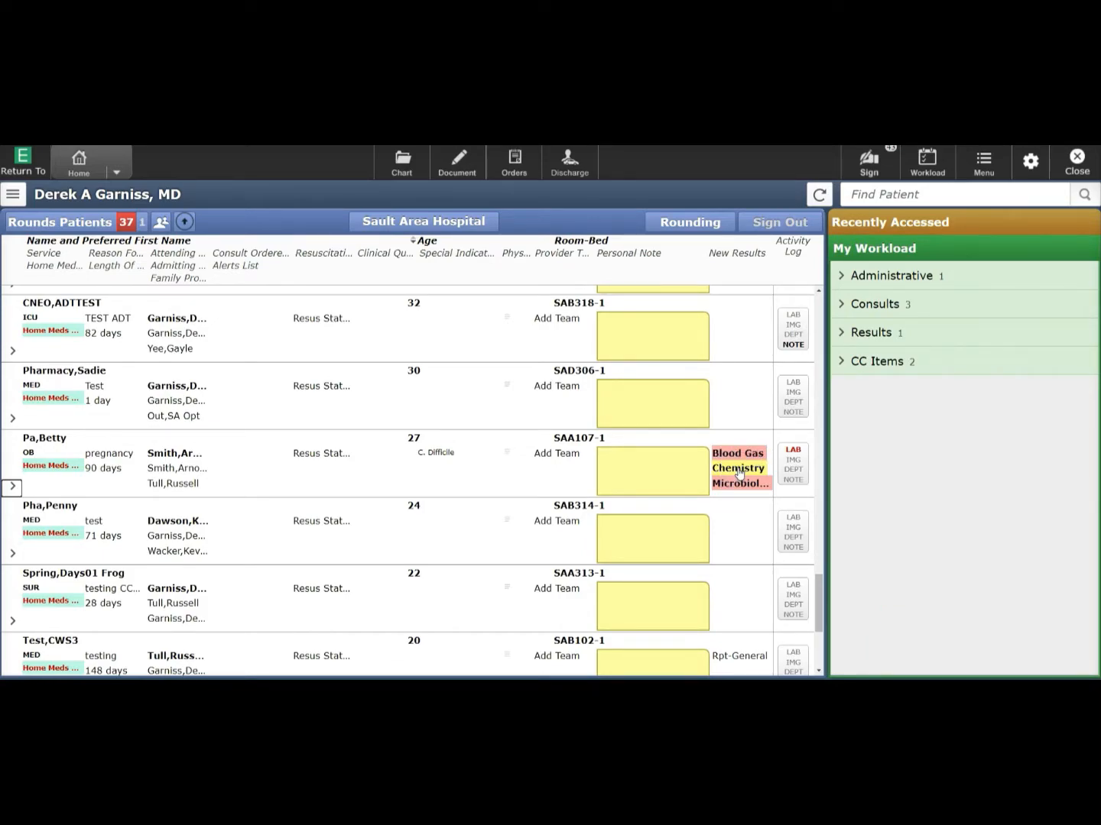
pyautogui.click(738, 474)
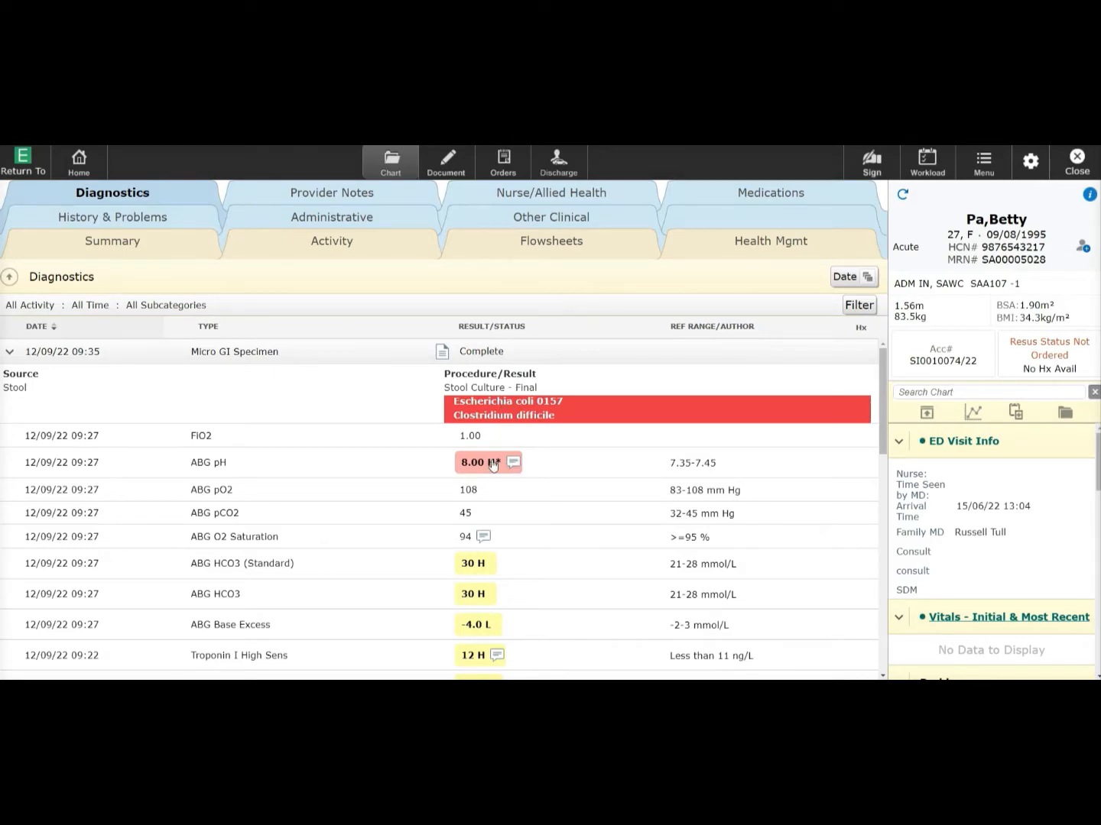
pyautogui.scroll(-3, 503, 494)
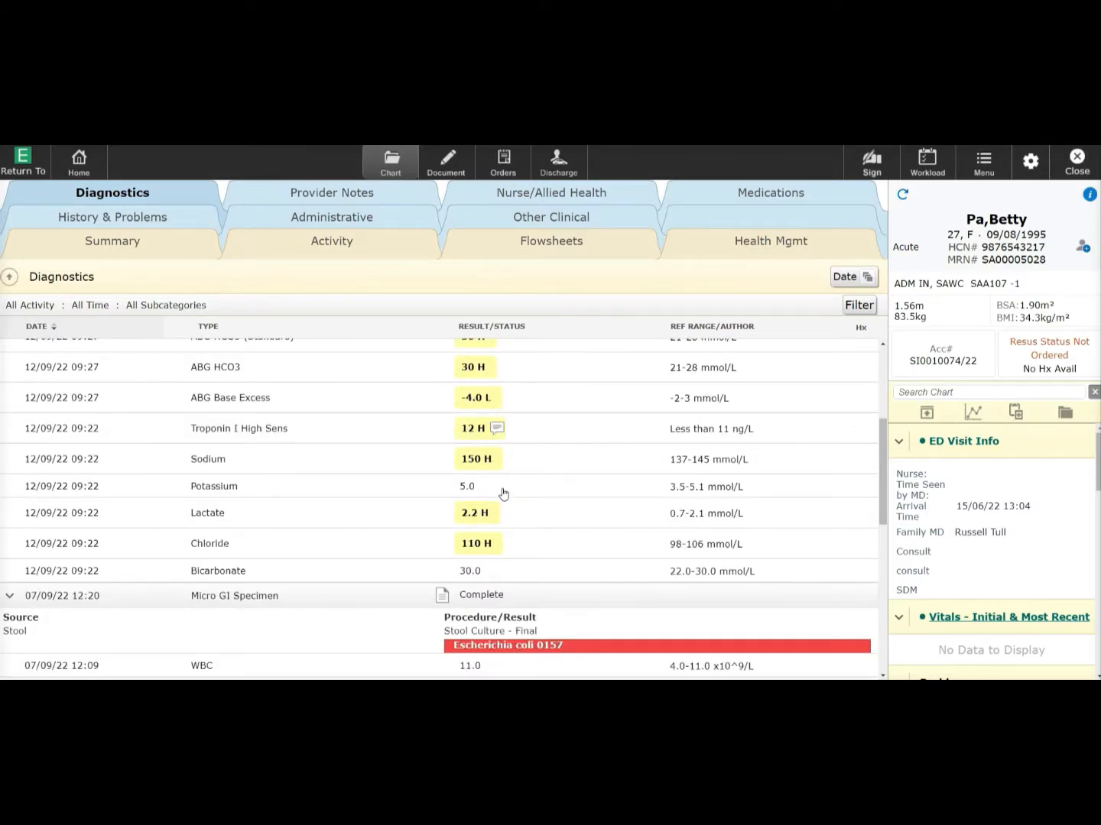
pyautogui.scroll(3, 503, 493)
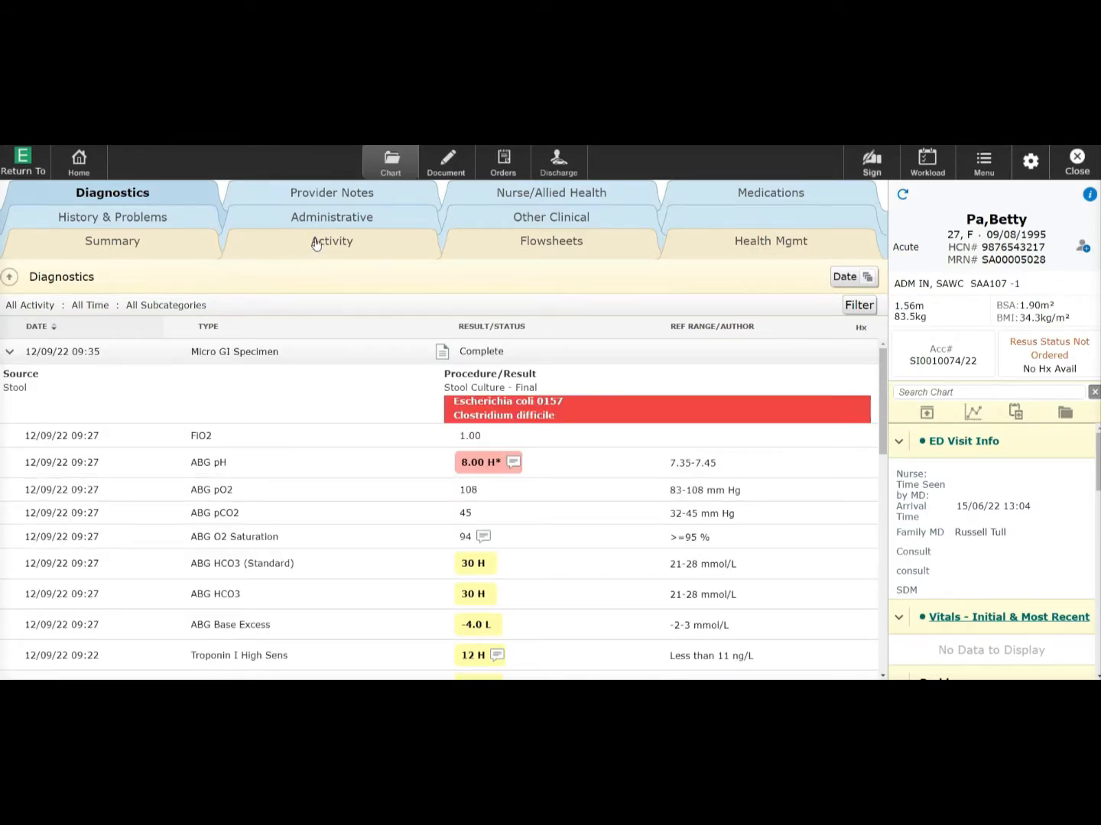
pyautogui.click(84, 164)
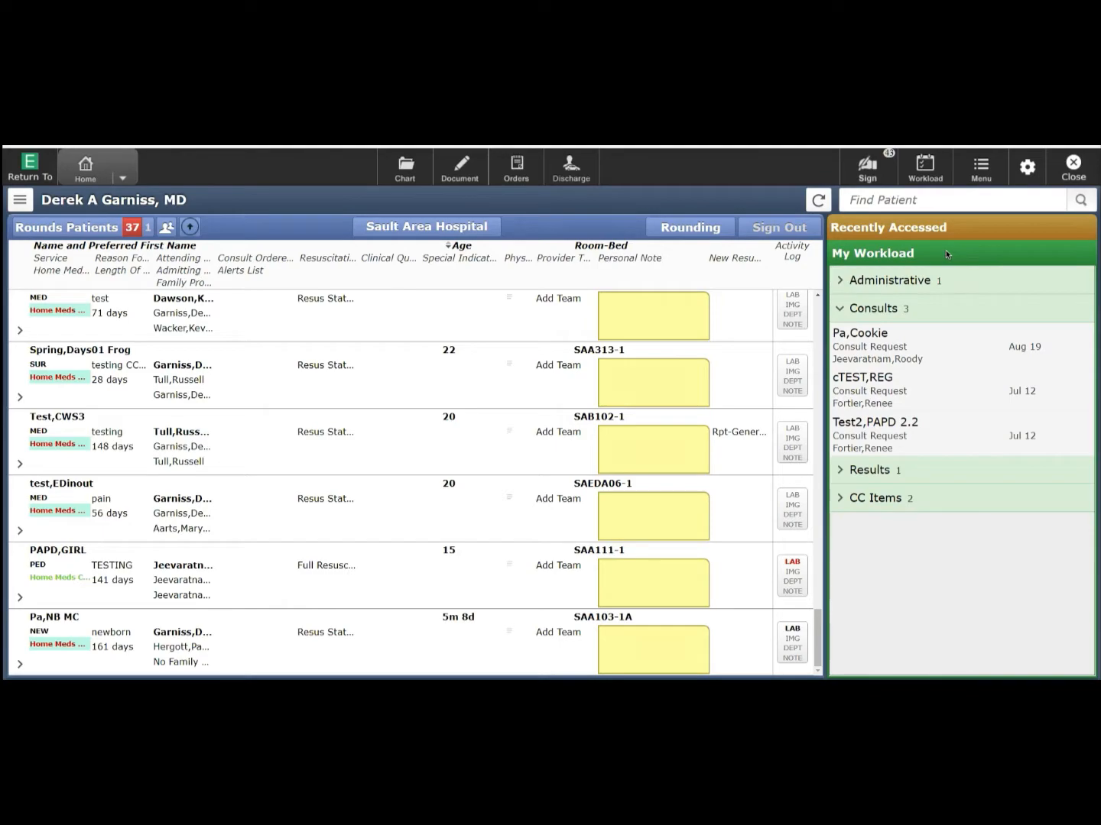
# - Open the Jul 12 Consult Anesthesiology Routine request from My Workload
pyautogui.click(889, 388)
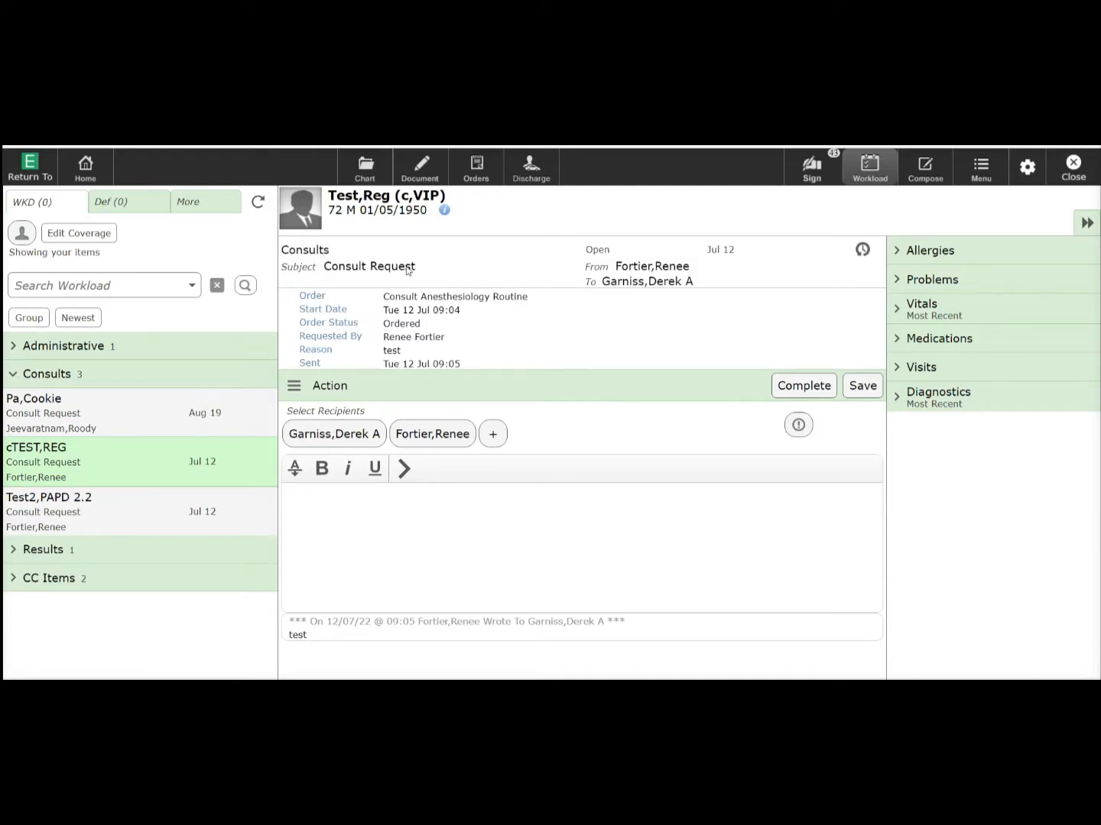
# - Expand Visits in the consult panel to list the patient's past visits
pyautogui.click(912, 370)
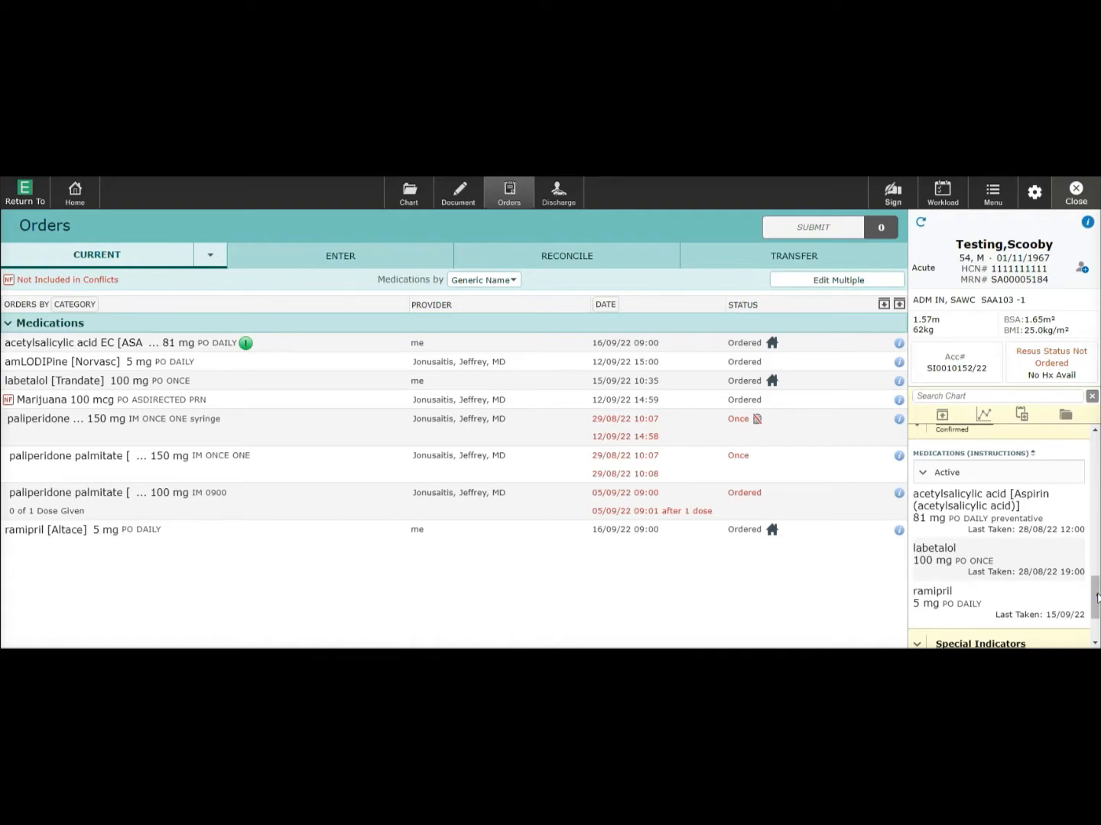
# - Open the patient's Home Meds and bring up the ramipril 5 mg PO DAILY entry in Modify Order
pyautogui.moveTo(1098, 598); pyautogui.dragTo(1098, 593)
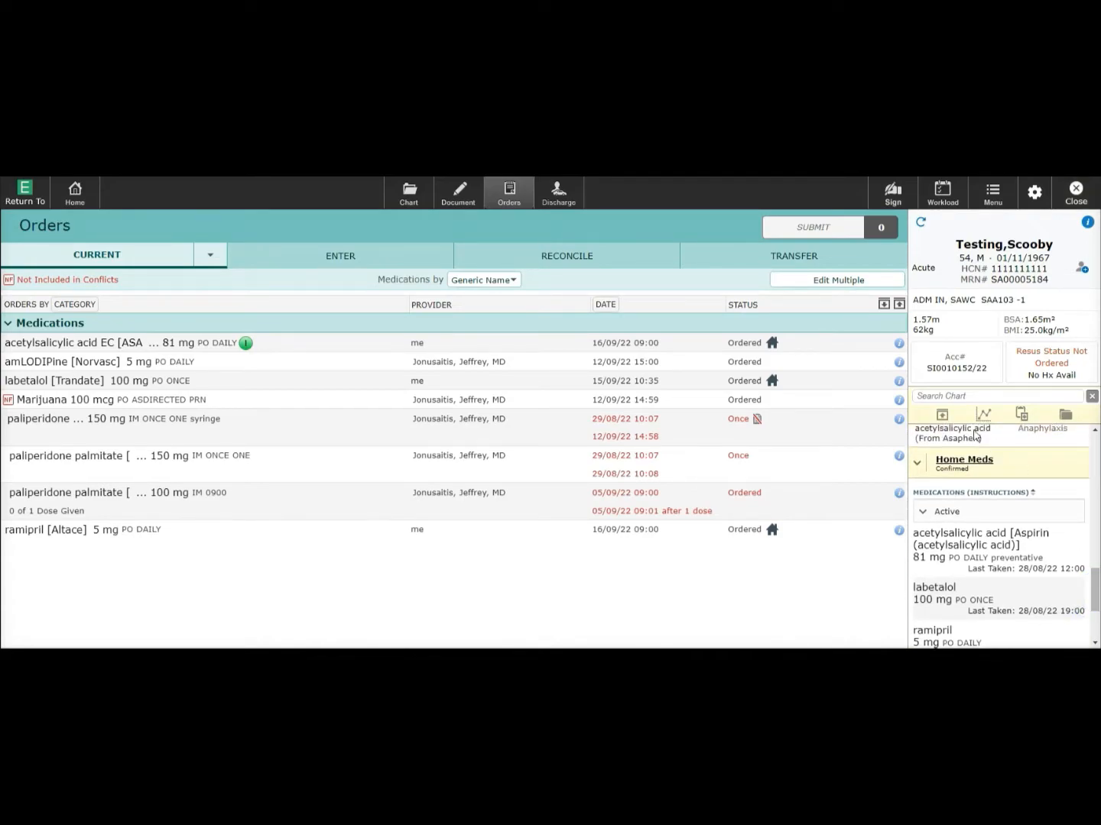
pyautogui.click(964, 460)
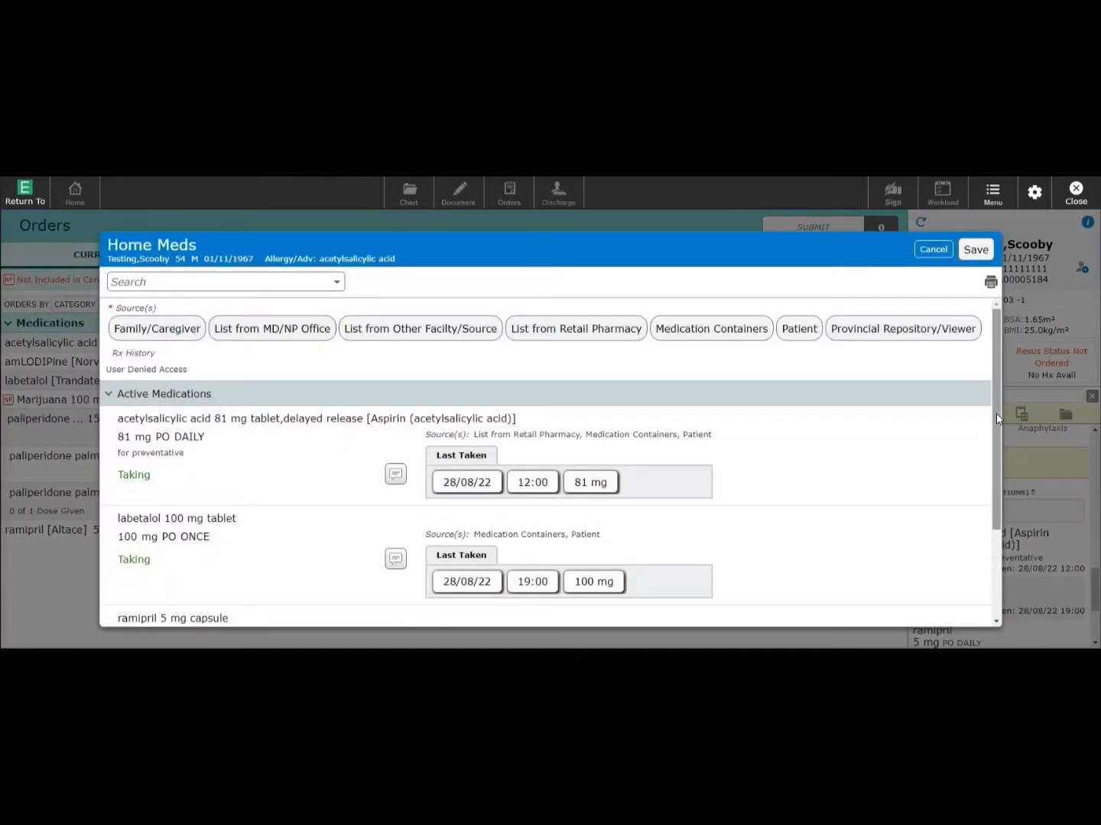
pyautogui.moveTo(993, 418); pyautogui.dragTo(1000, 530)
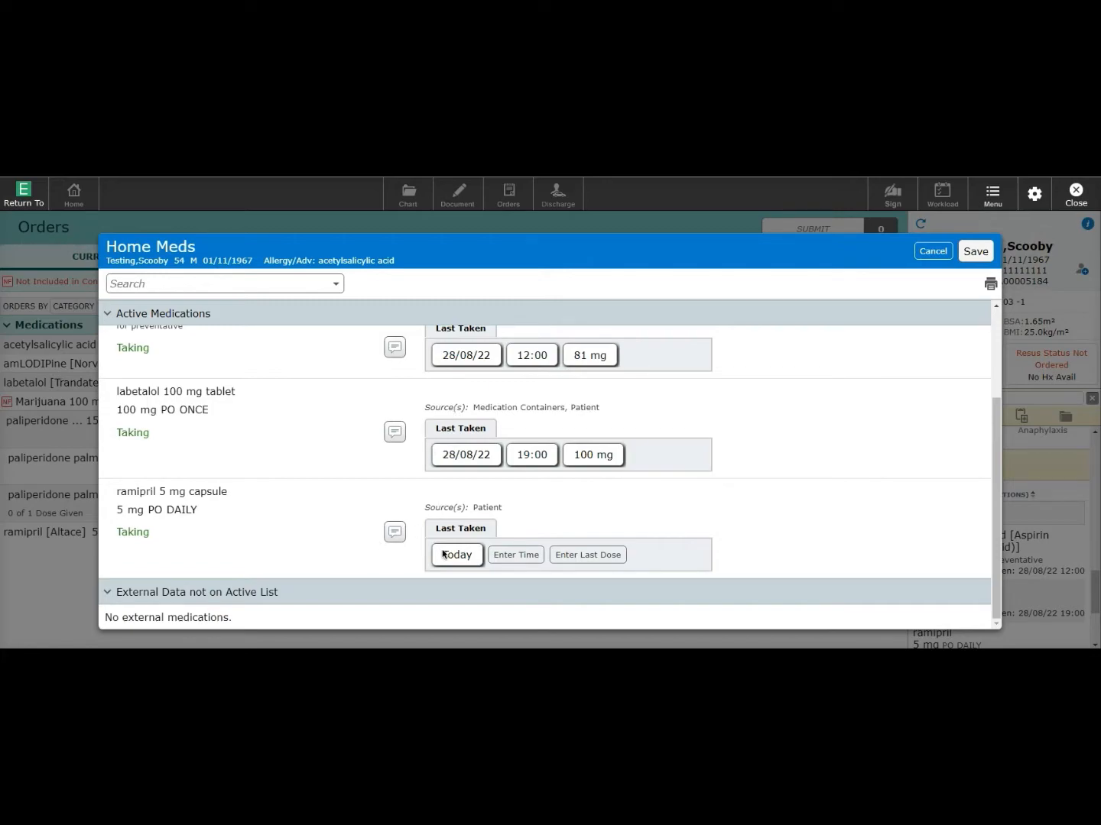
pyautogui.click(119, 512)
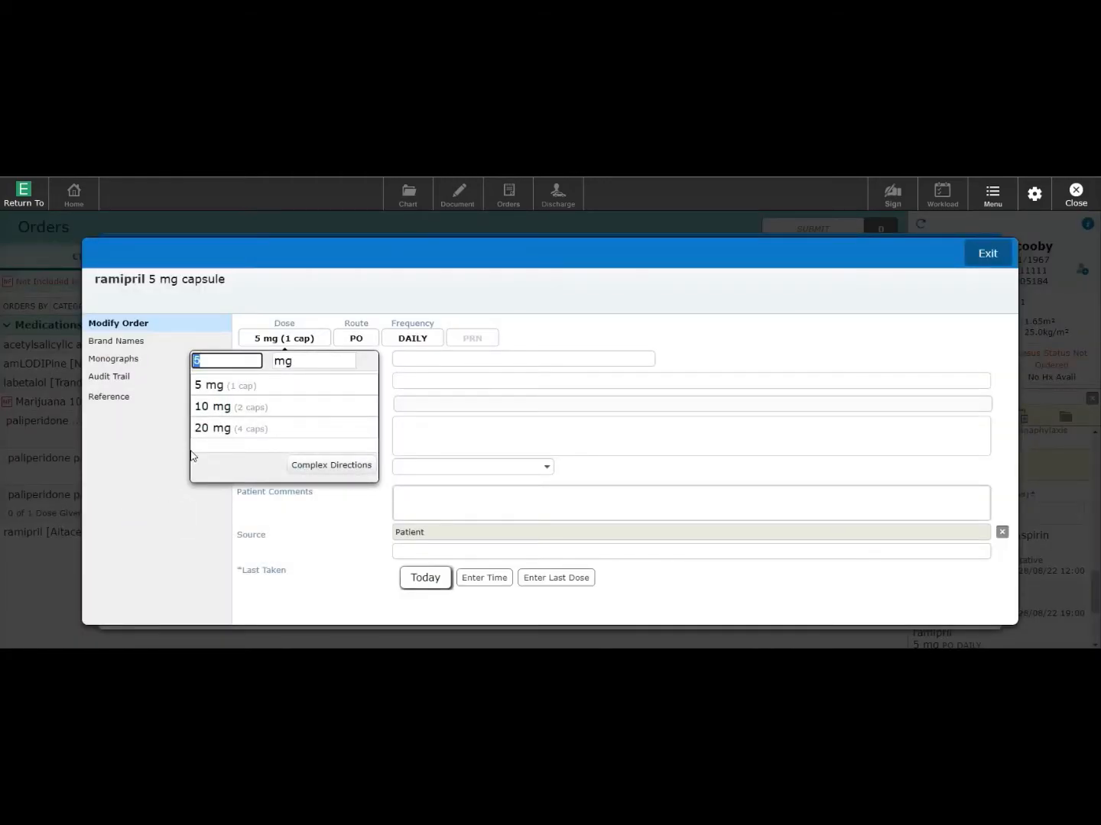
# - Change home ramipril to 10 mg, queue it, and dismiss the linked-order warning
pyautogui.click(221, 407)
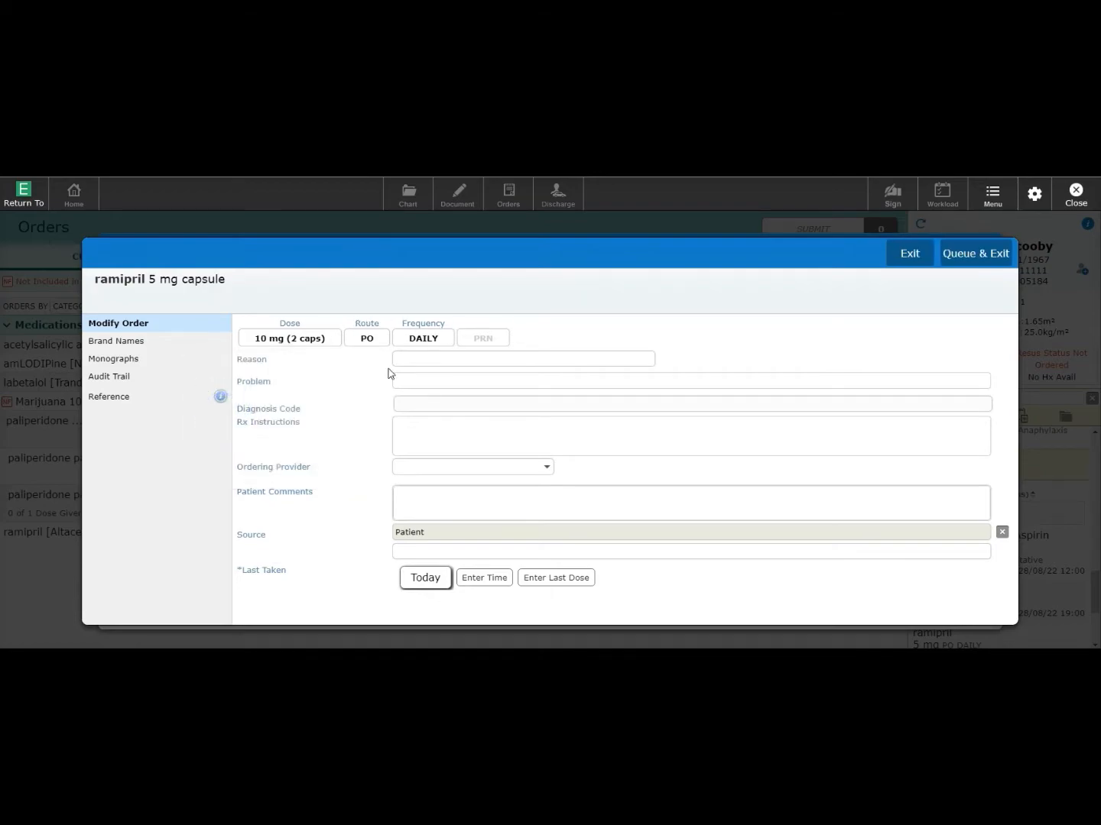
pyautogui.click(997, 255)
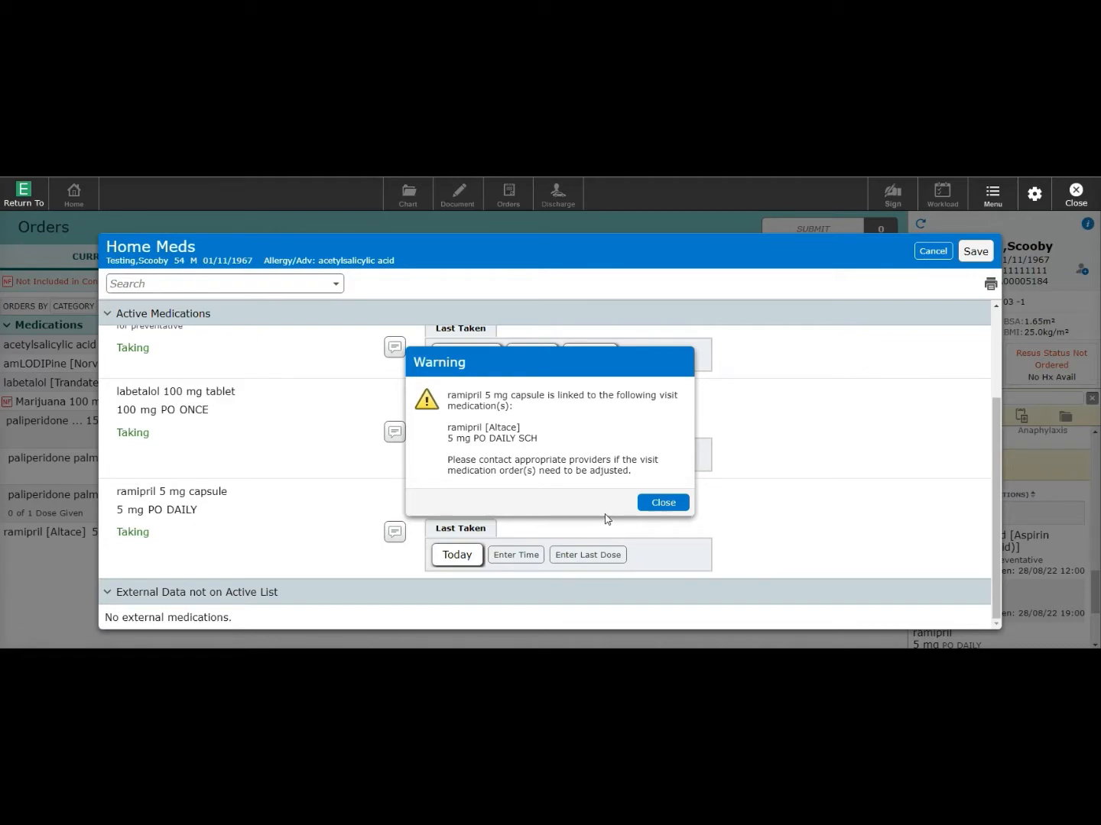
pyautogui.click(662, 502)
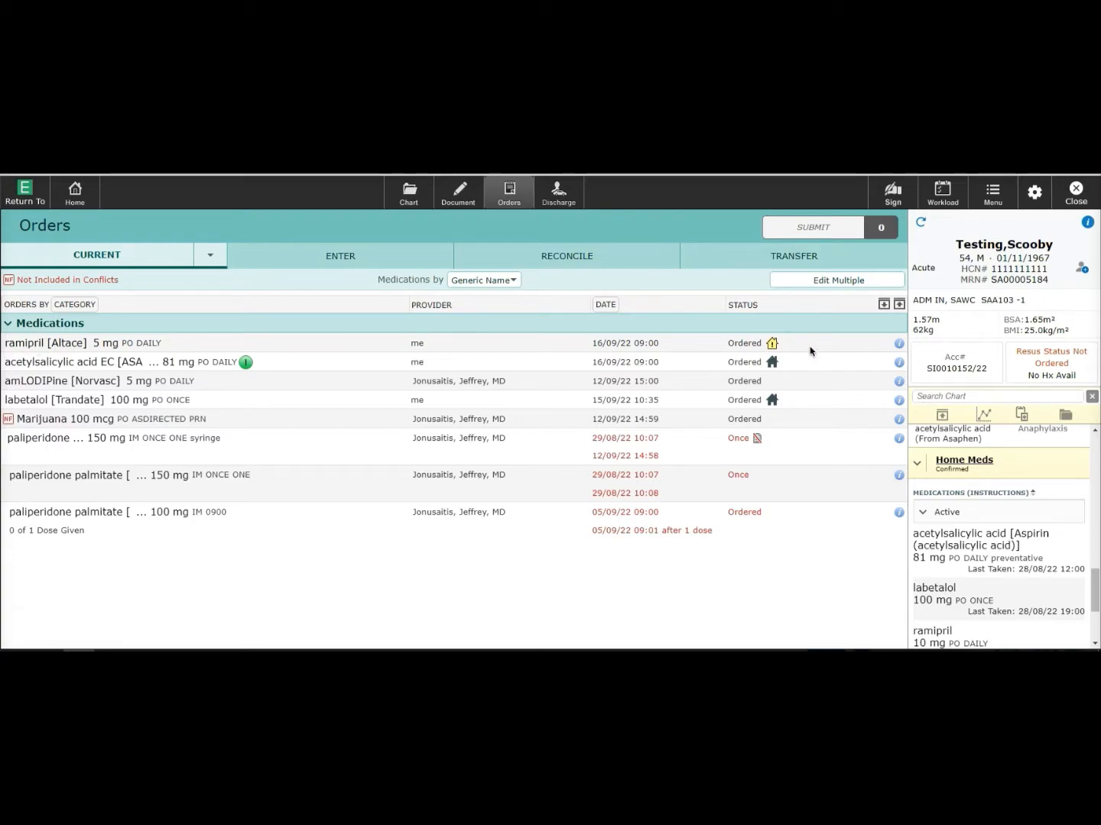
# - Mark the ramipril order's Home Medication Changed alert as Reviewed
pyautogui.click(771, 344)
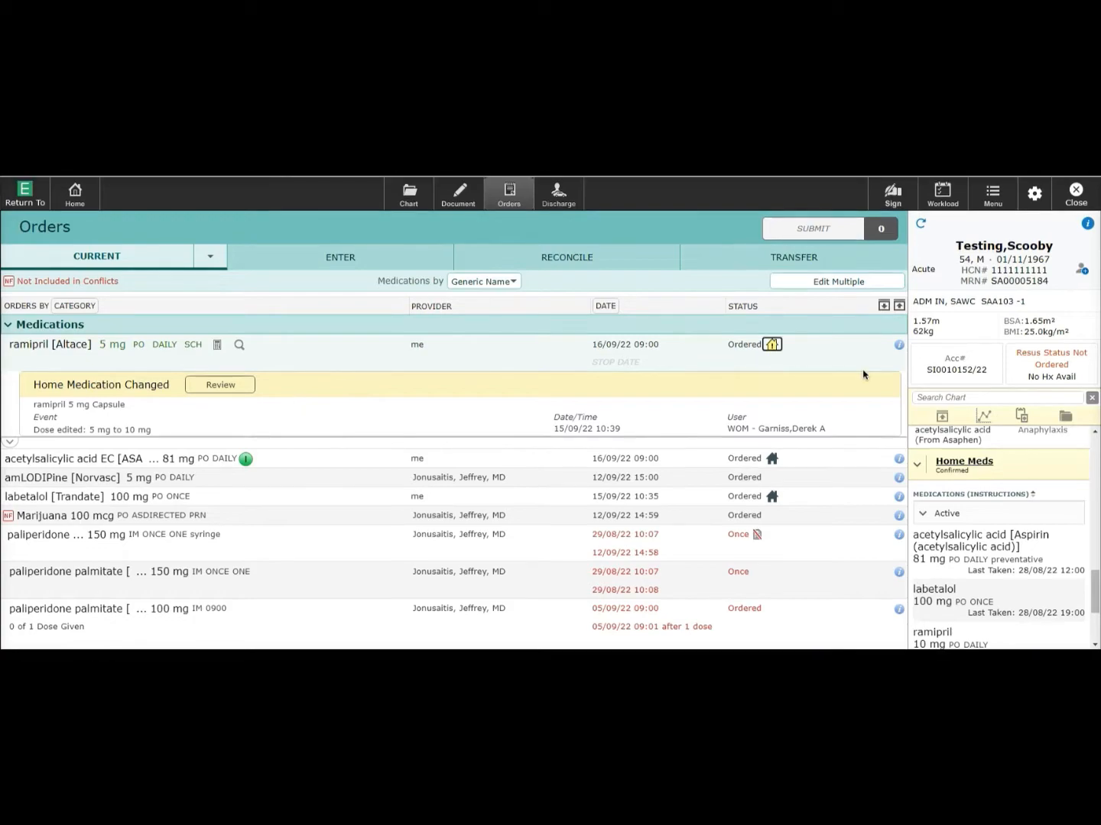
pyautogui.click(221, 386)
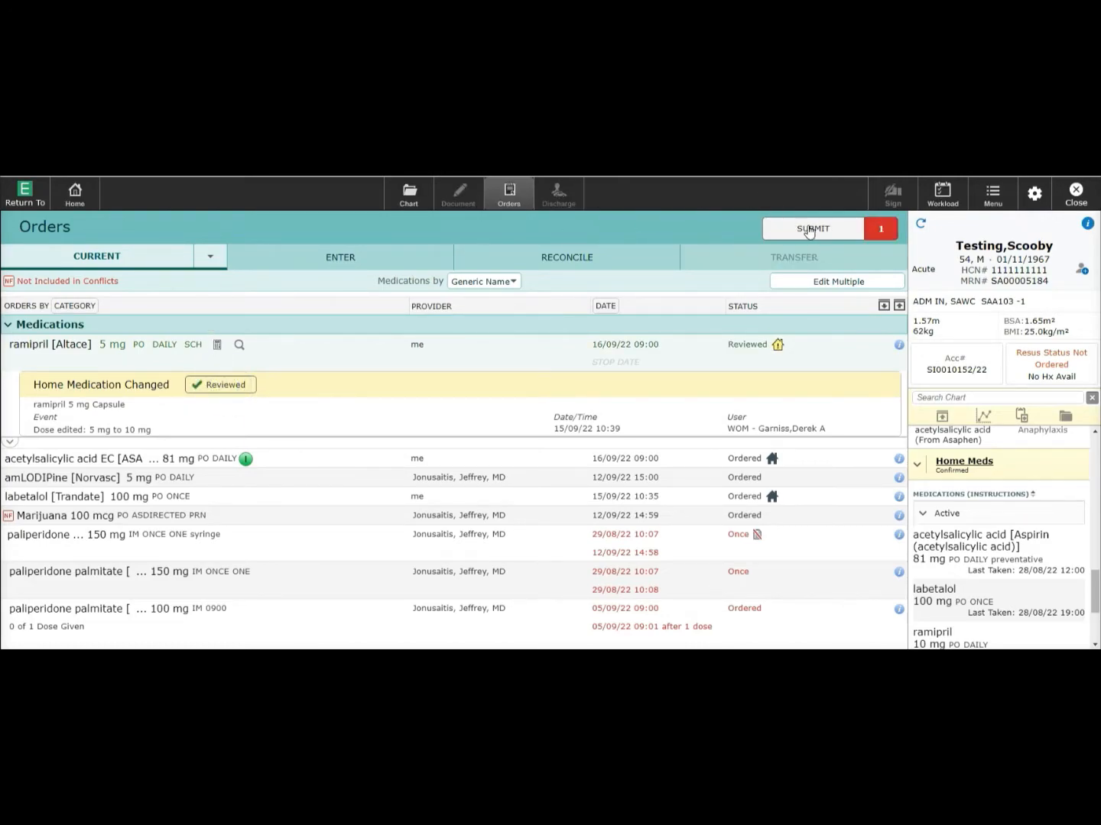
# - Set the ramipril order to 10 mg, stopping the old schedule now, and save
pyautogui.click(105, 346)
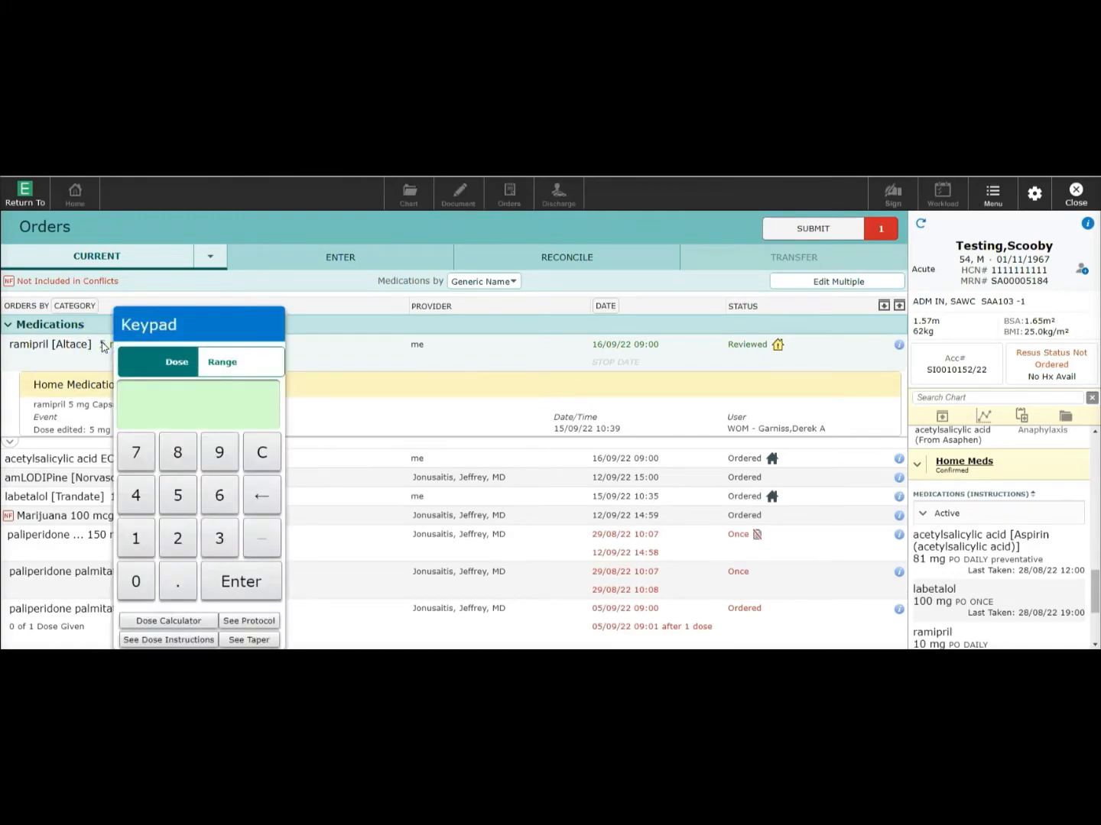
pyautogui.click(136, 538)
pyautogui.click(136, 582)
pyautogui.click(244, 584)
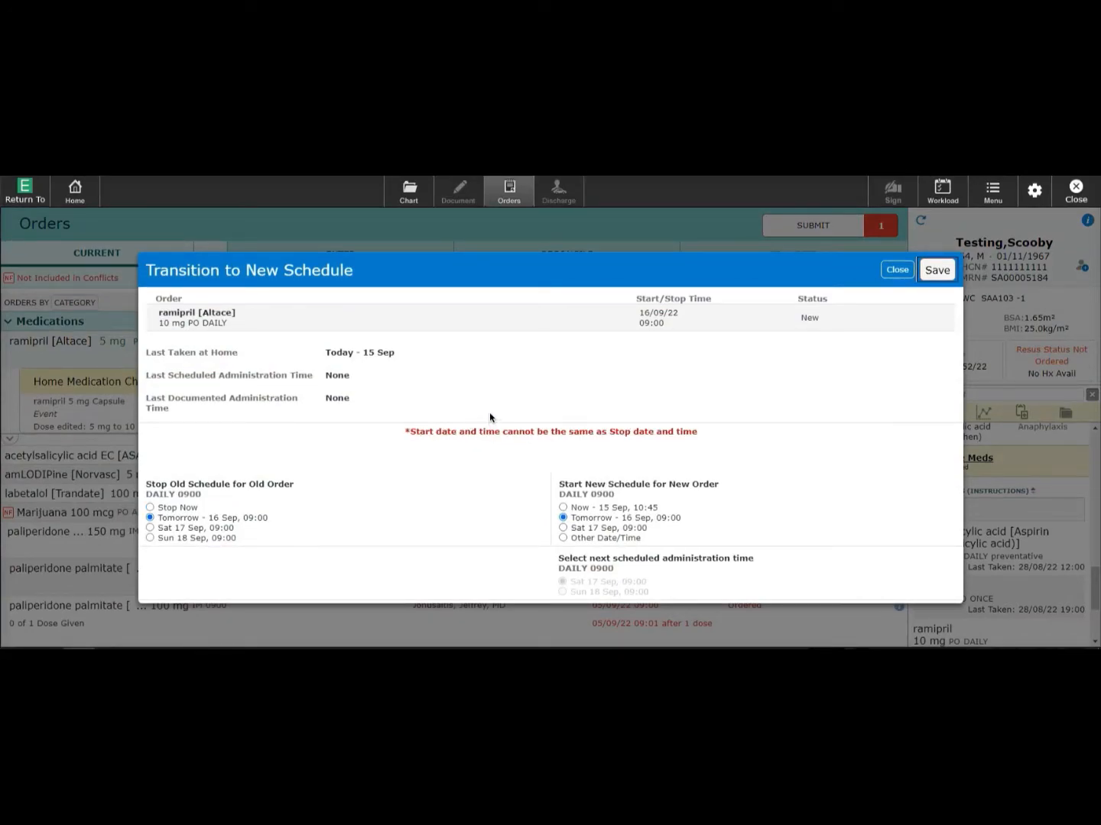
pyautogui.click(151, 508)
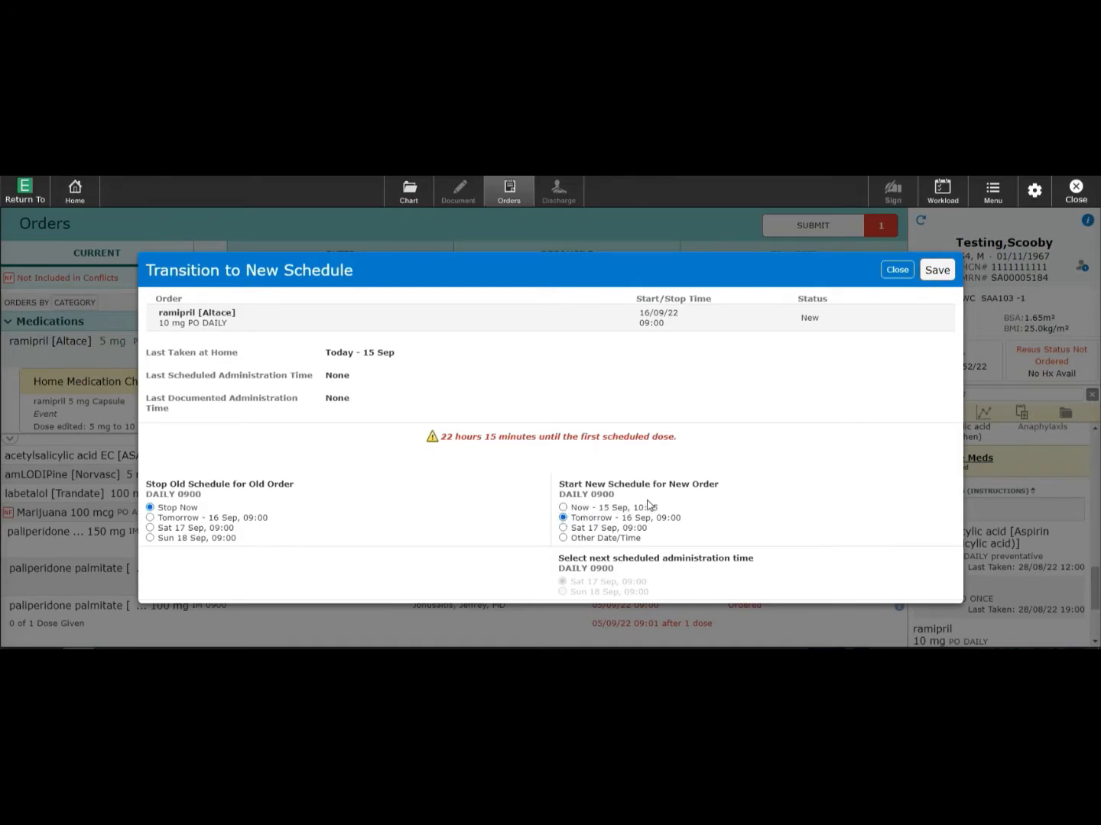
pyautogui.click(931, 271)
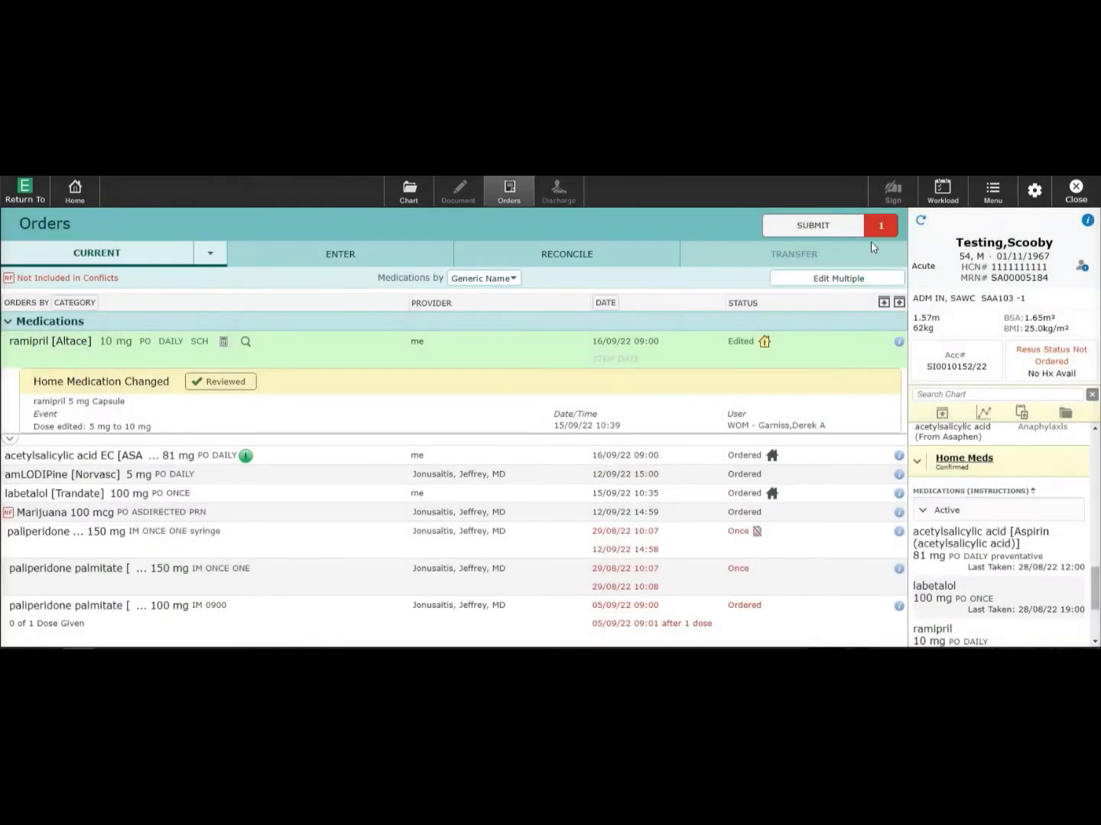
# - Open the Order Summary and authorize the ramipril order by entering the user PIN
pyautogui.click(818, 226)
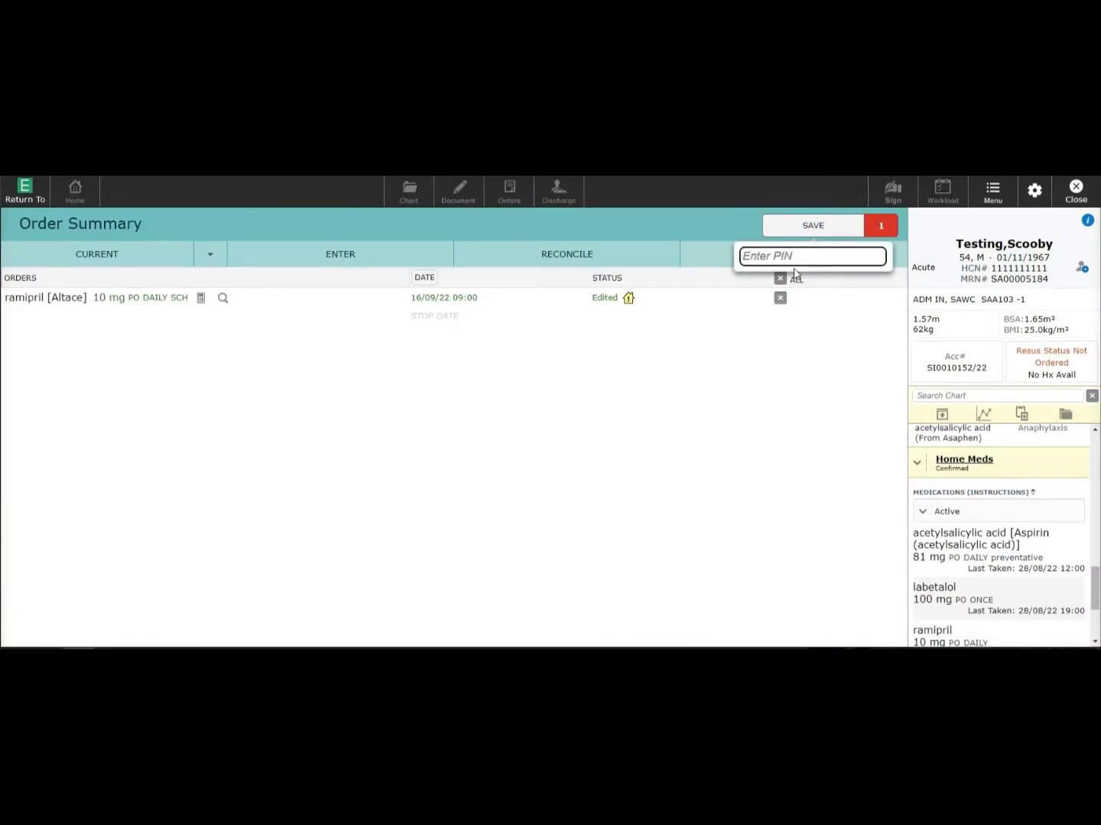
pyautogui.write('1234')
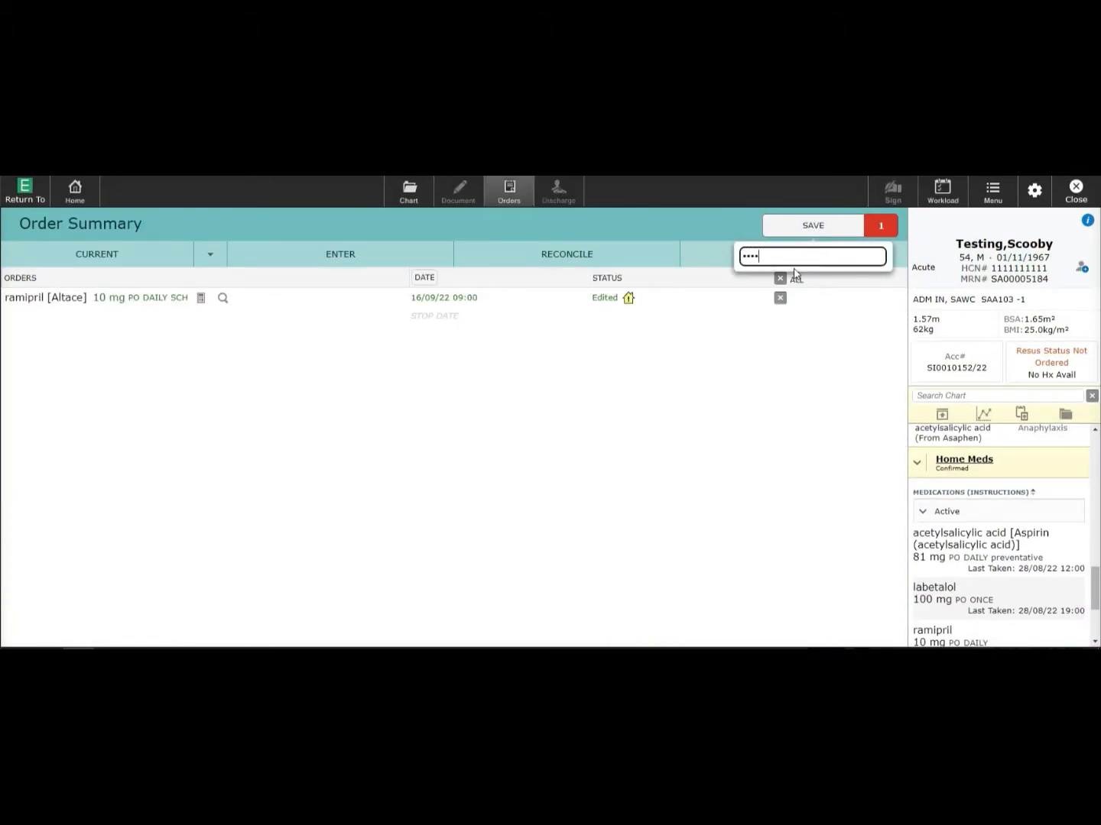
pyautogui.press('Return')
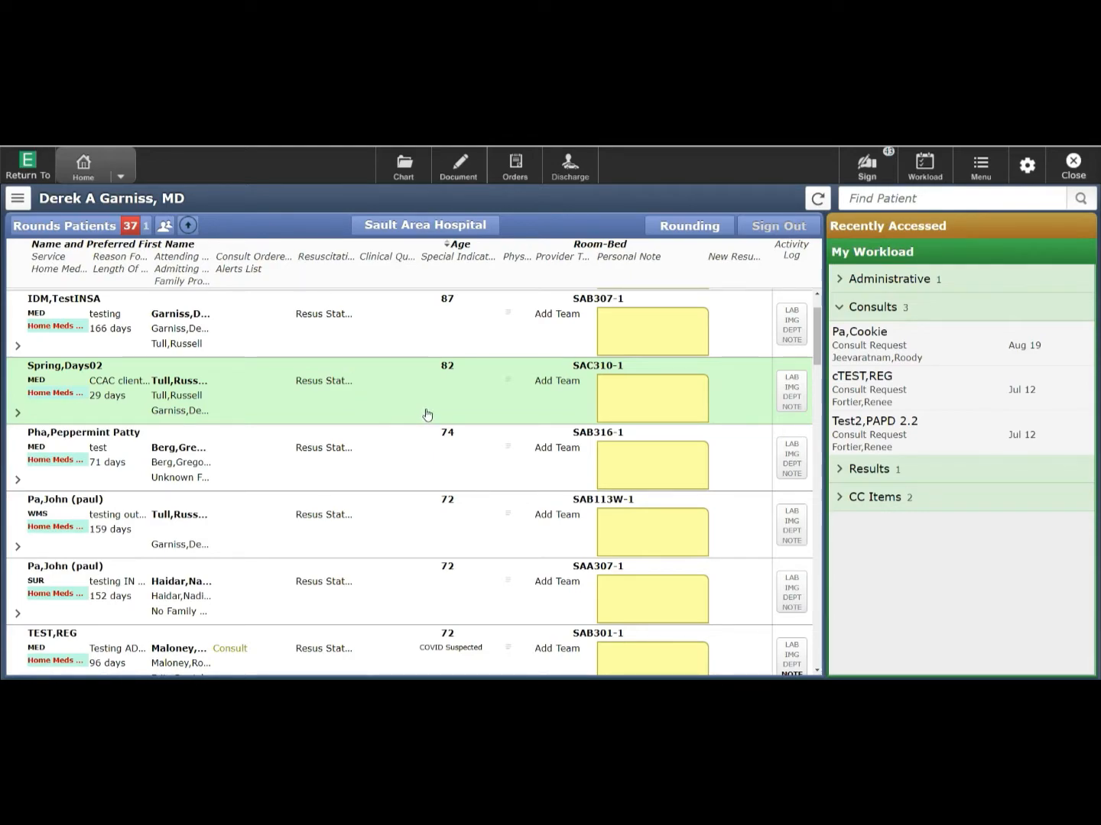
# - Start documenting for the 82-year-old female patient using the Internal Medicine Consult template
pyautogui.click(461, 167)
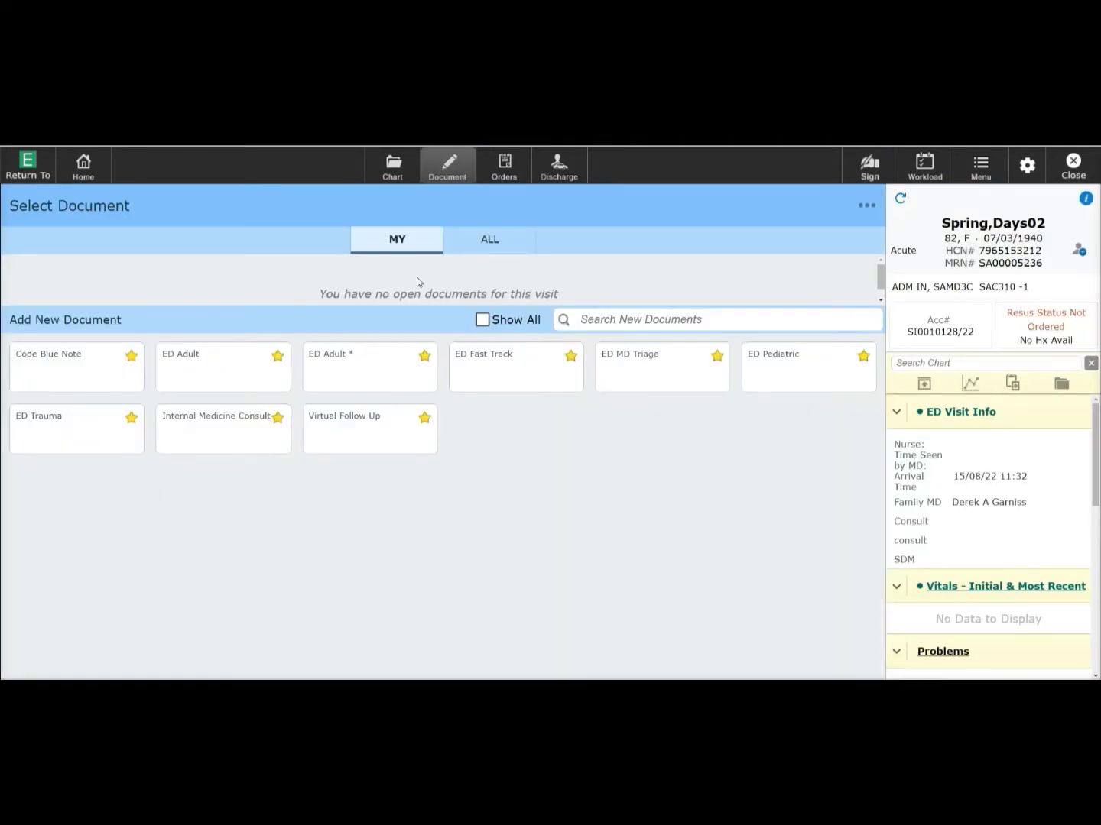
pyautogui.click(225, 439)
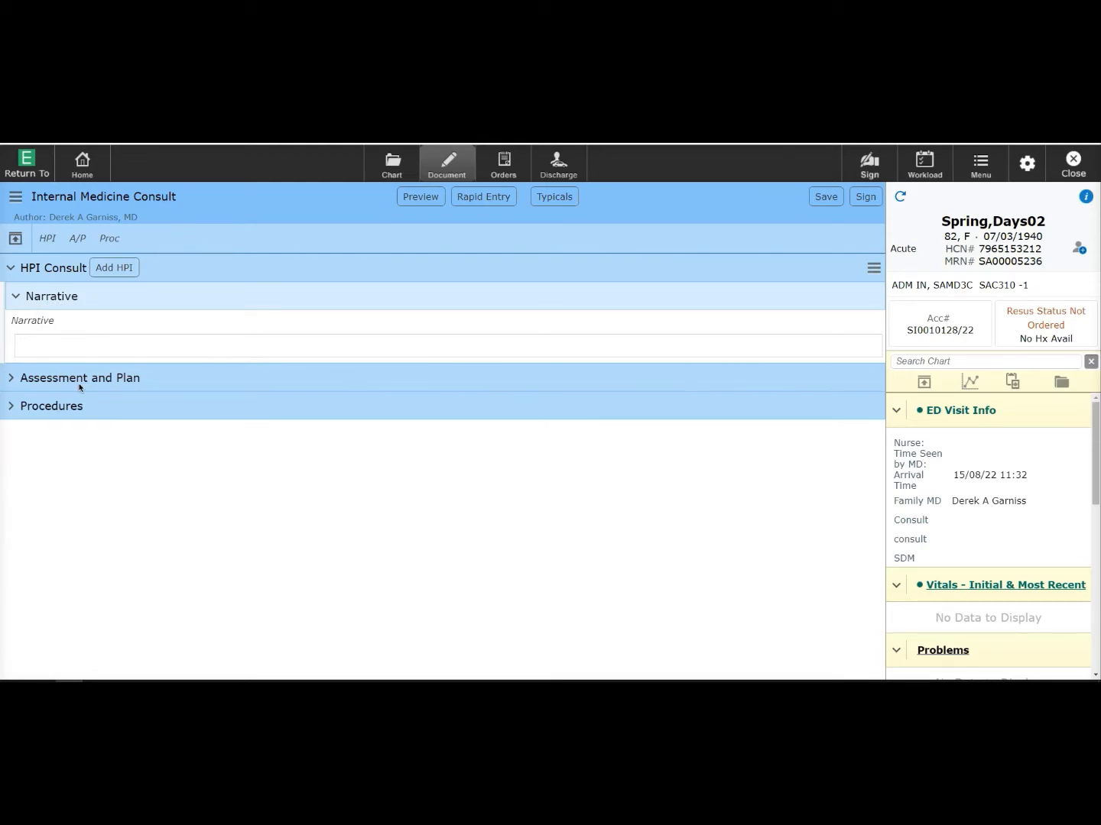
# - In Rapid Entry, record an Abscess I/D on left scalp and face, with fentanyl and lidocaine 1%
pyautogui.click(481, 200)
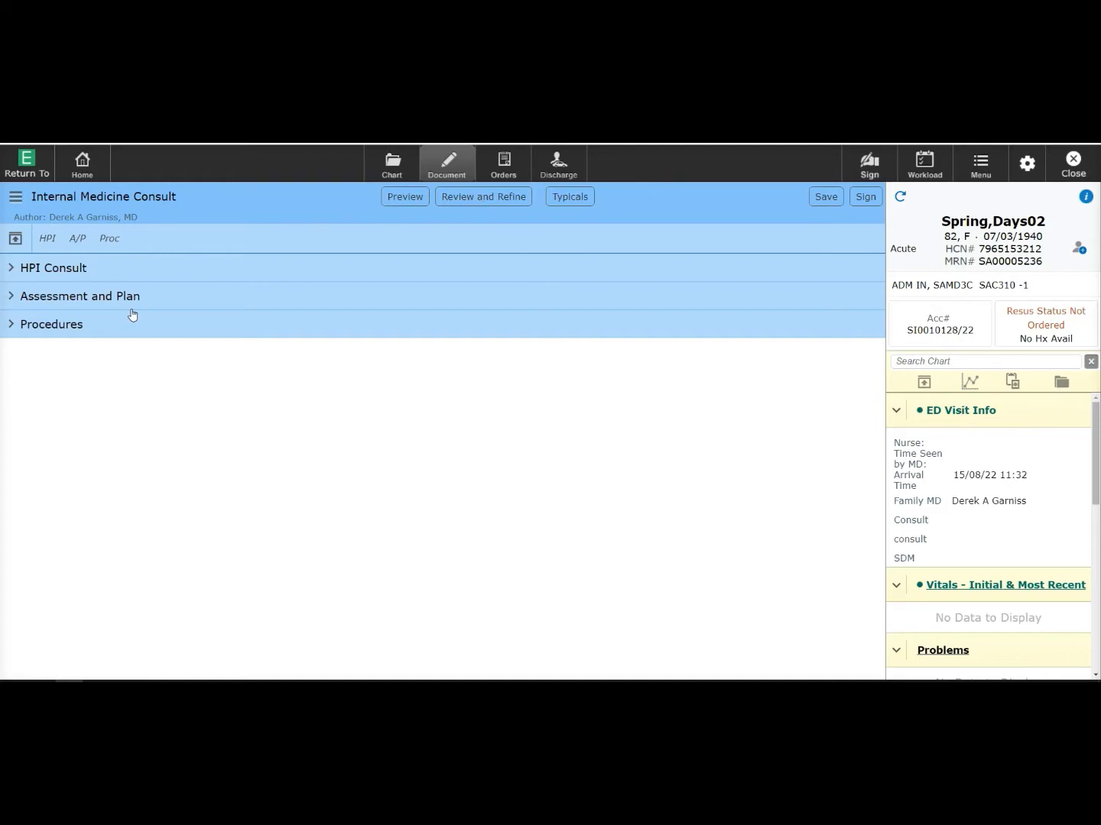
pyautogui.click(67, 326)
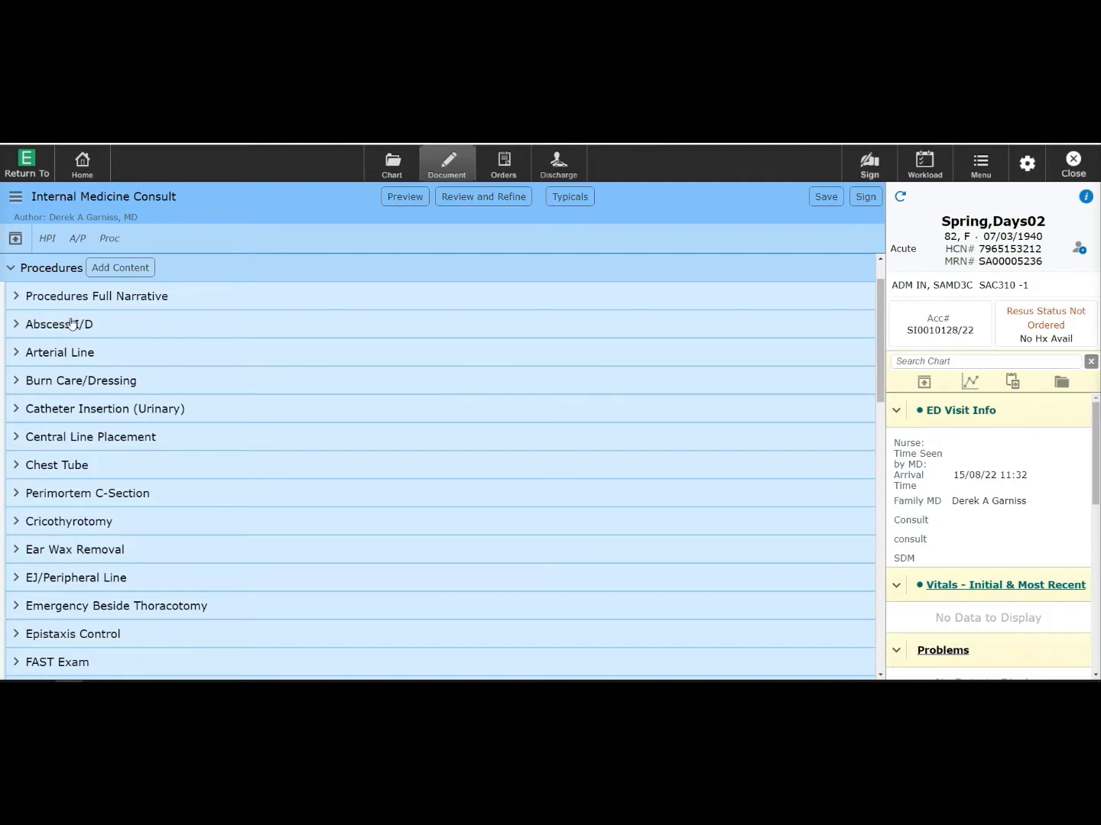
pyautogui.click(71, 324)
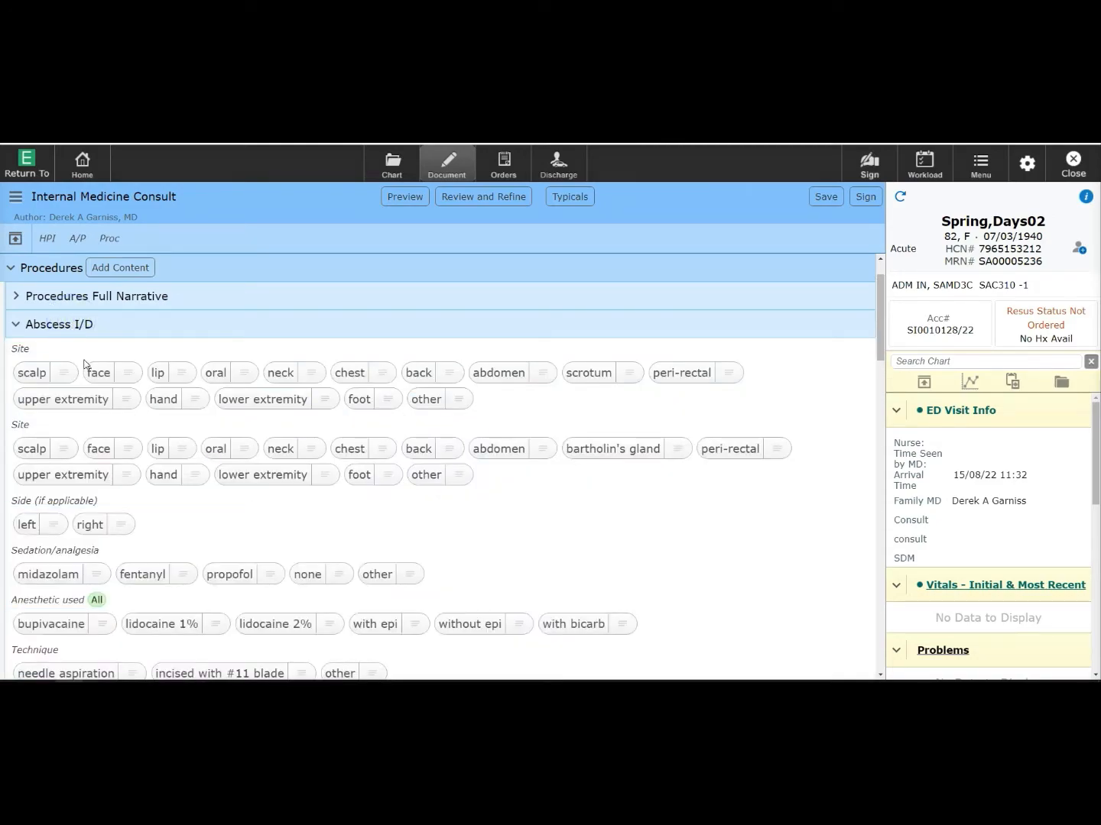
pyautogui.click(35, 372)
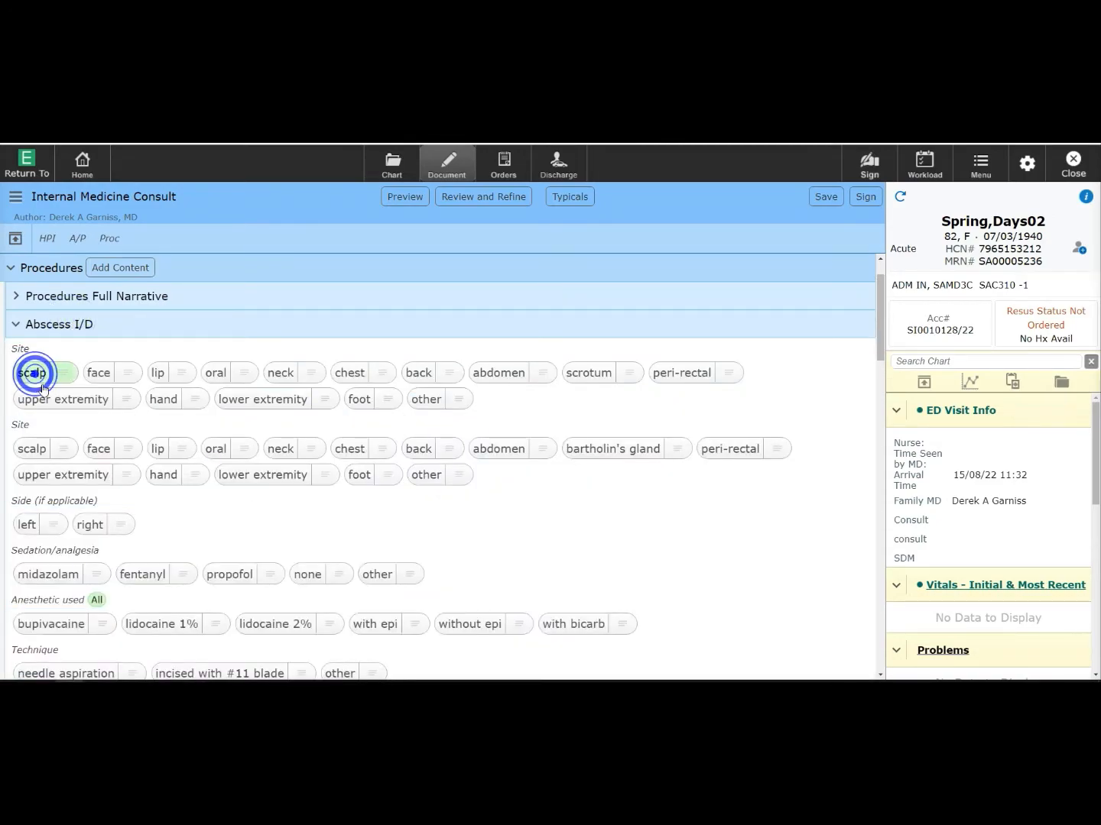
pyautogui.click(97, 448)
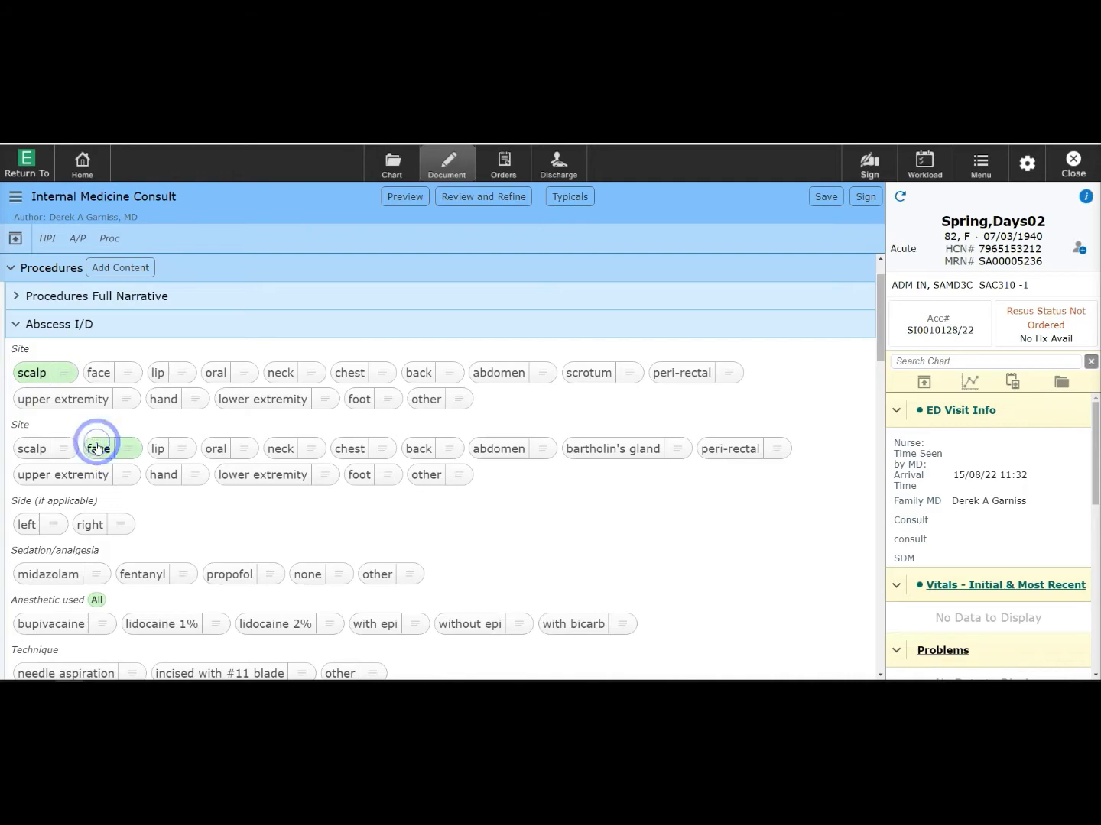
pyautogui.click(26, 525)
pyautogui.click(138, 575)
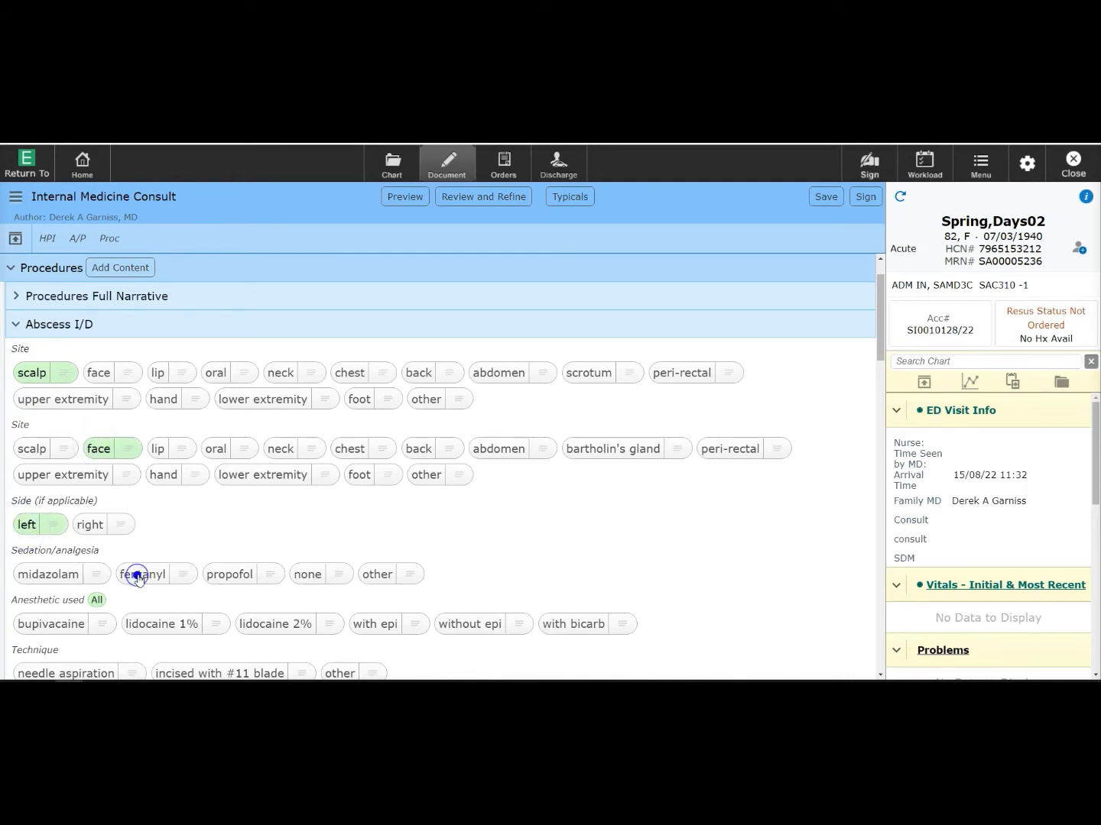
pyautogui.click(147, 625)
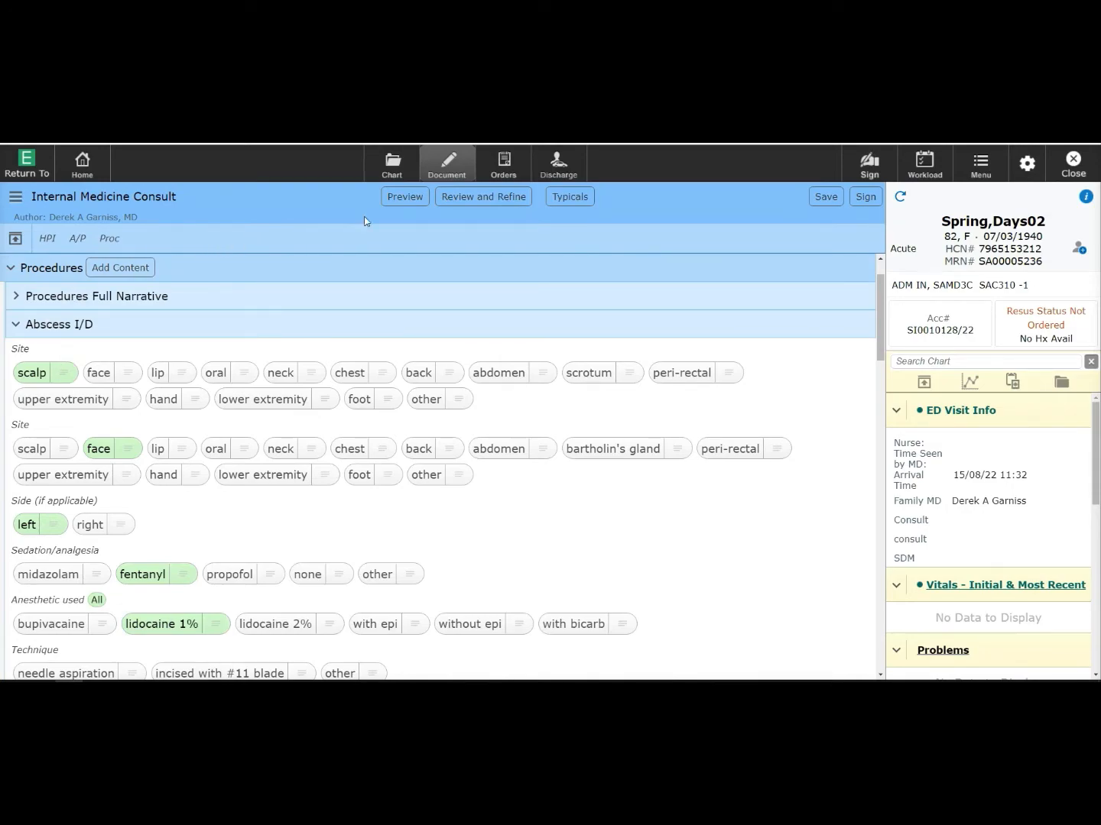
# - Switch the consult note back to Review and Refine and preview it
pyautogui.click(473, 200)
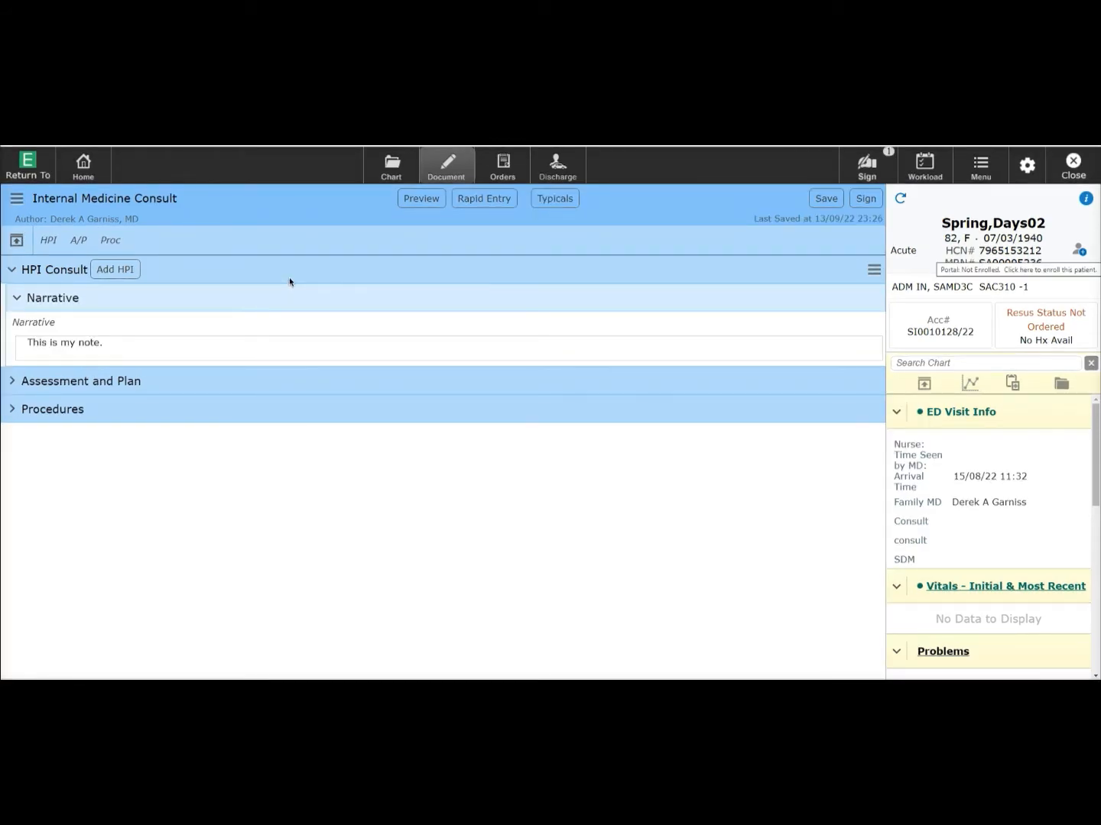
pyautogui.click(419, 204)
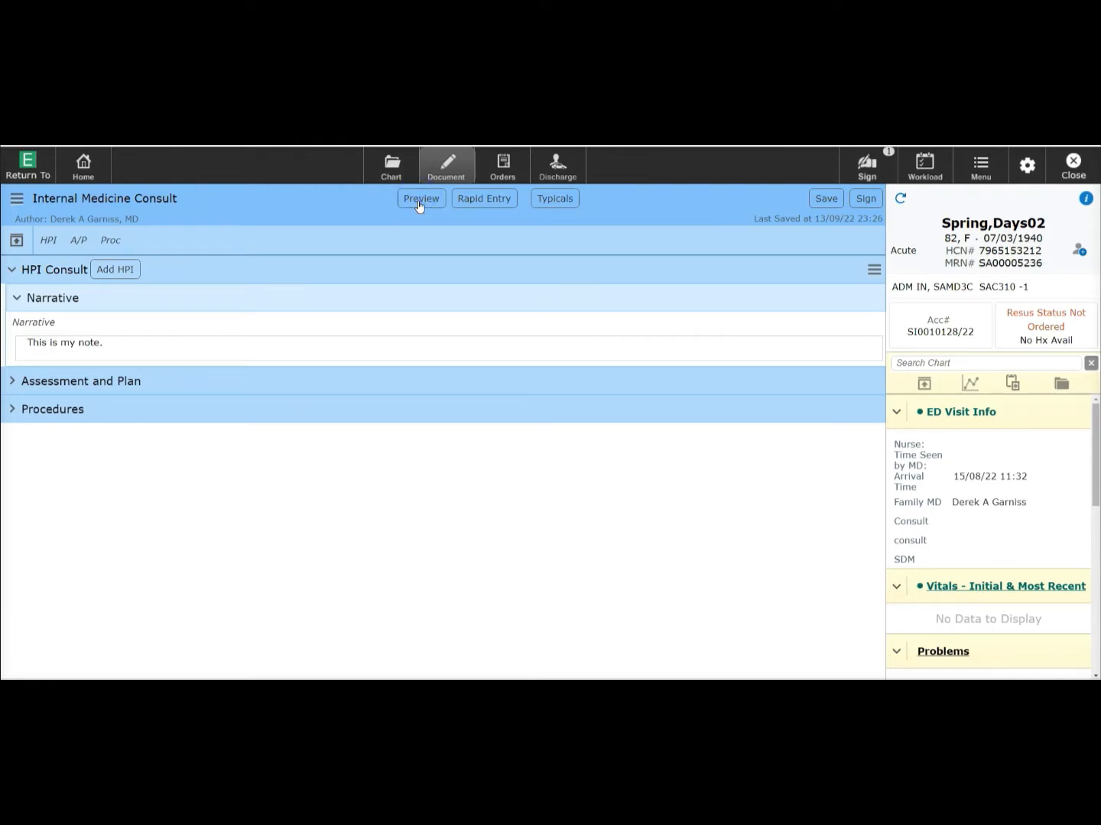
pyautogui.click(419, 205)
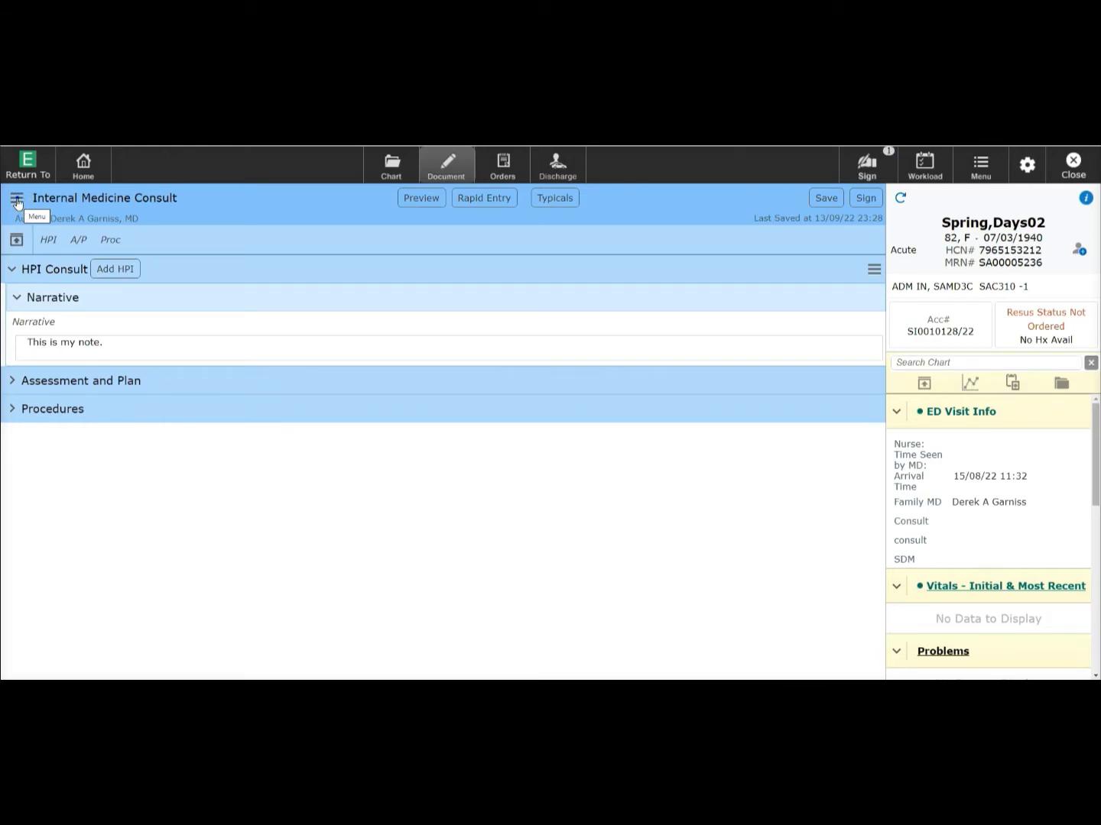
# - Check the note's document options menu, then expand the Assessment and Plan section
pyautogui.click(17, 200)
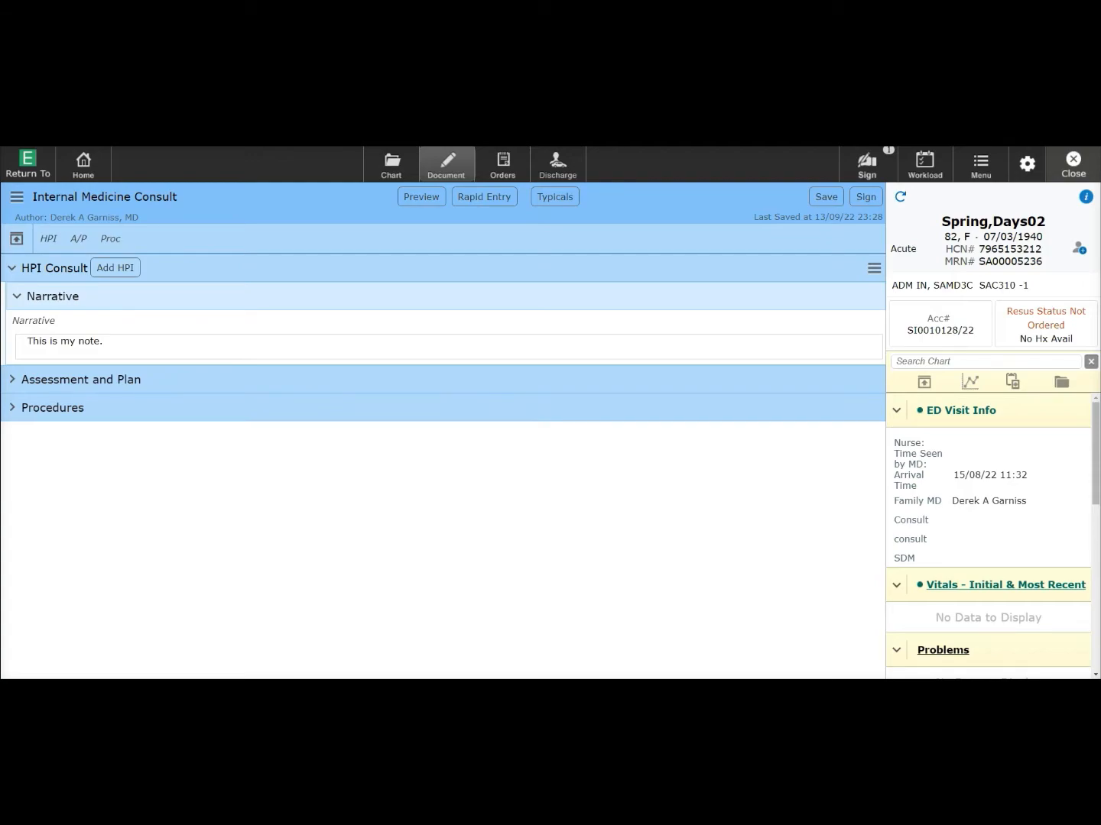
pyautogui.click(84, 382)
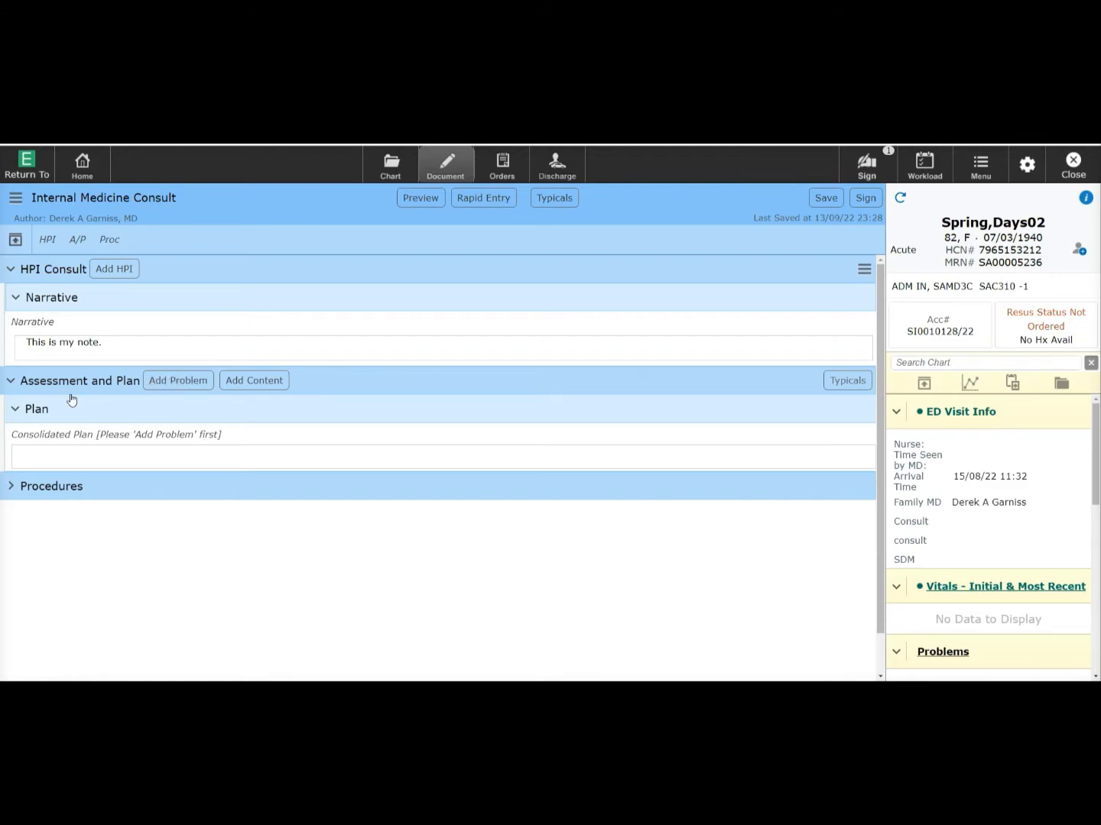
# - Add Pneumonia to the note, and make Diabetes mellitus, type II active and add it too
pyautogui.click(175, 382)
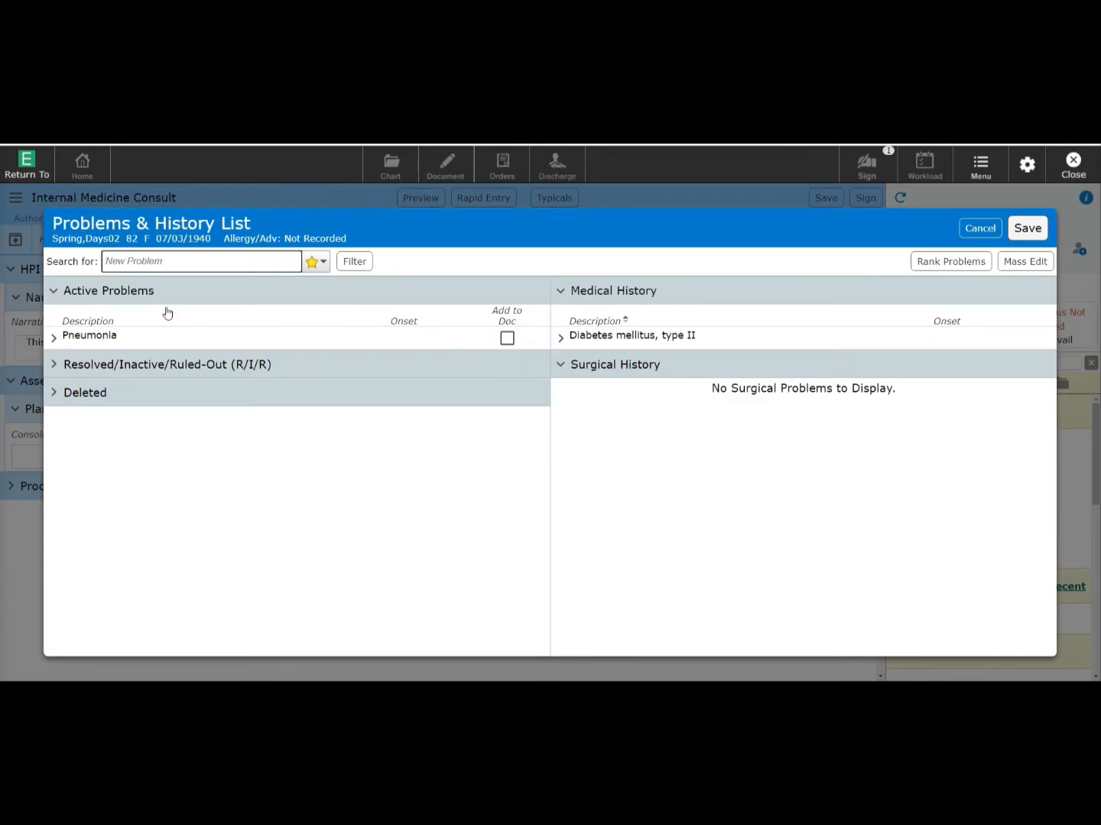
pyautogui.click(507, 339)
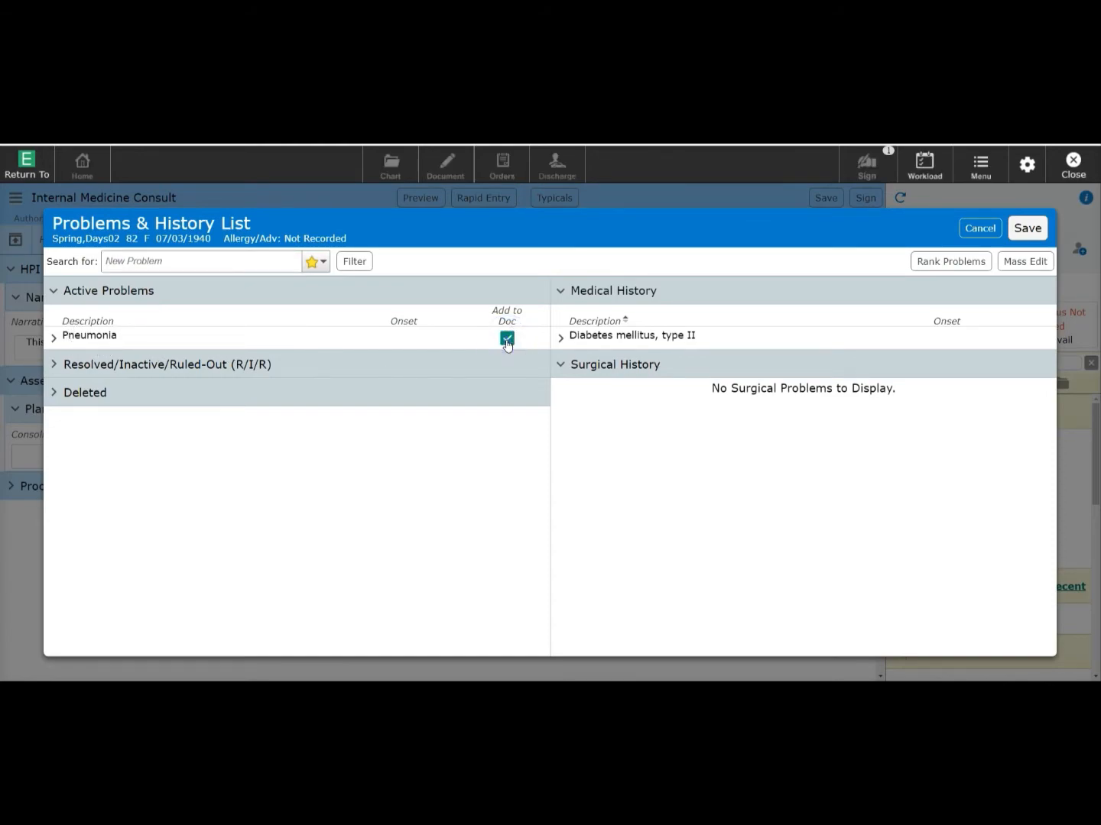
pyautogui.click(561, 339)
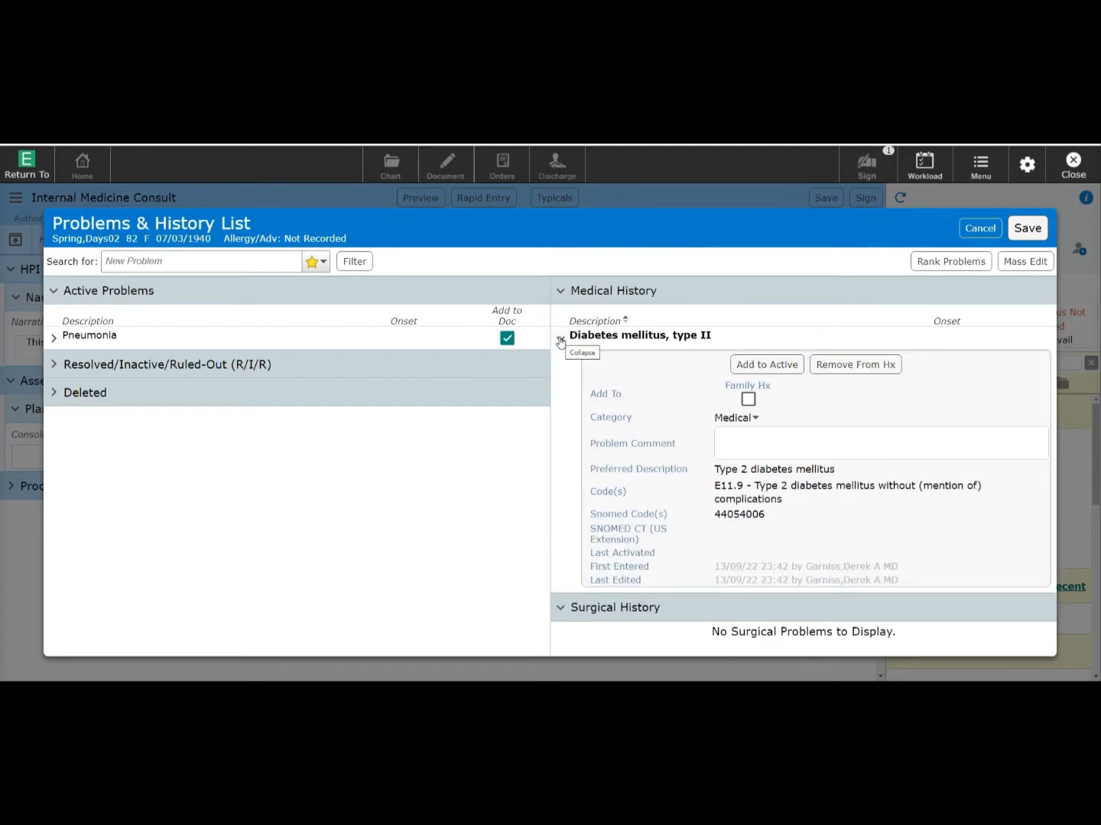
pyautogui.click(769, 366)
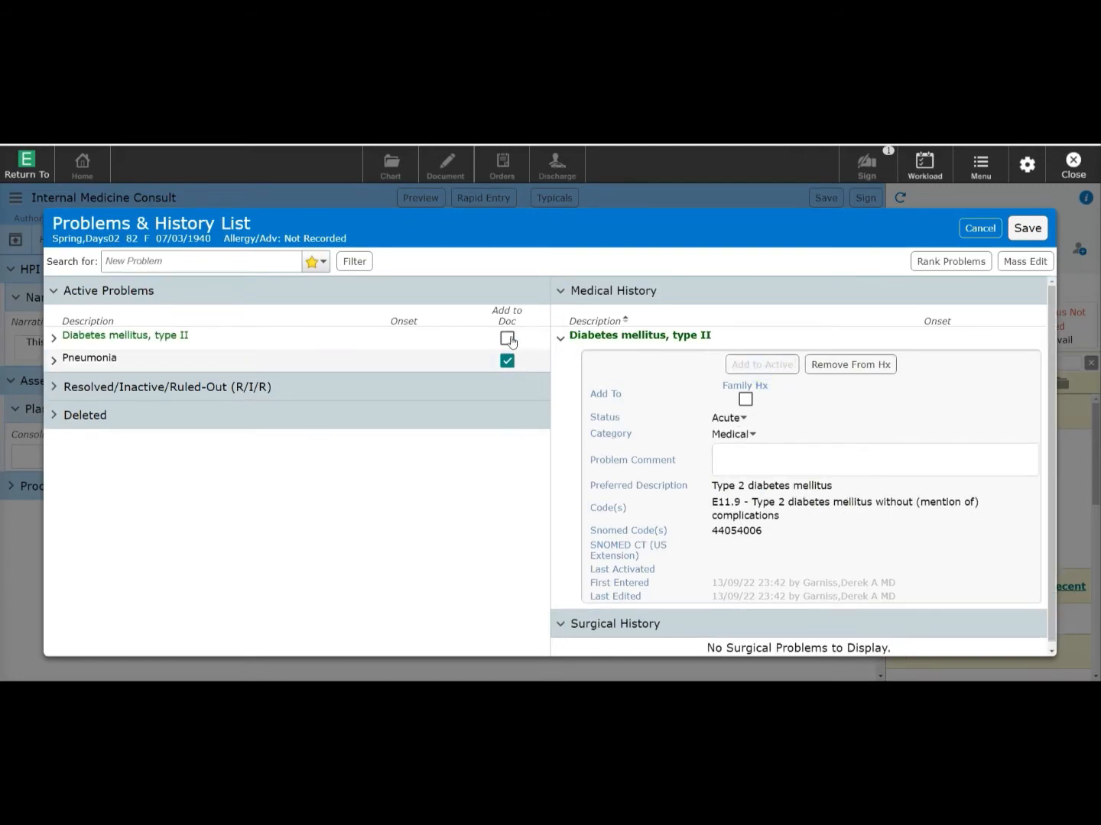
pyautogui.click(508, 339)
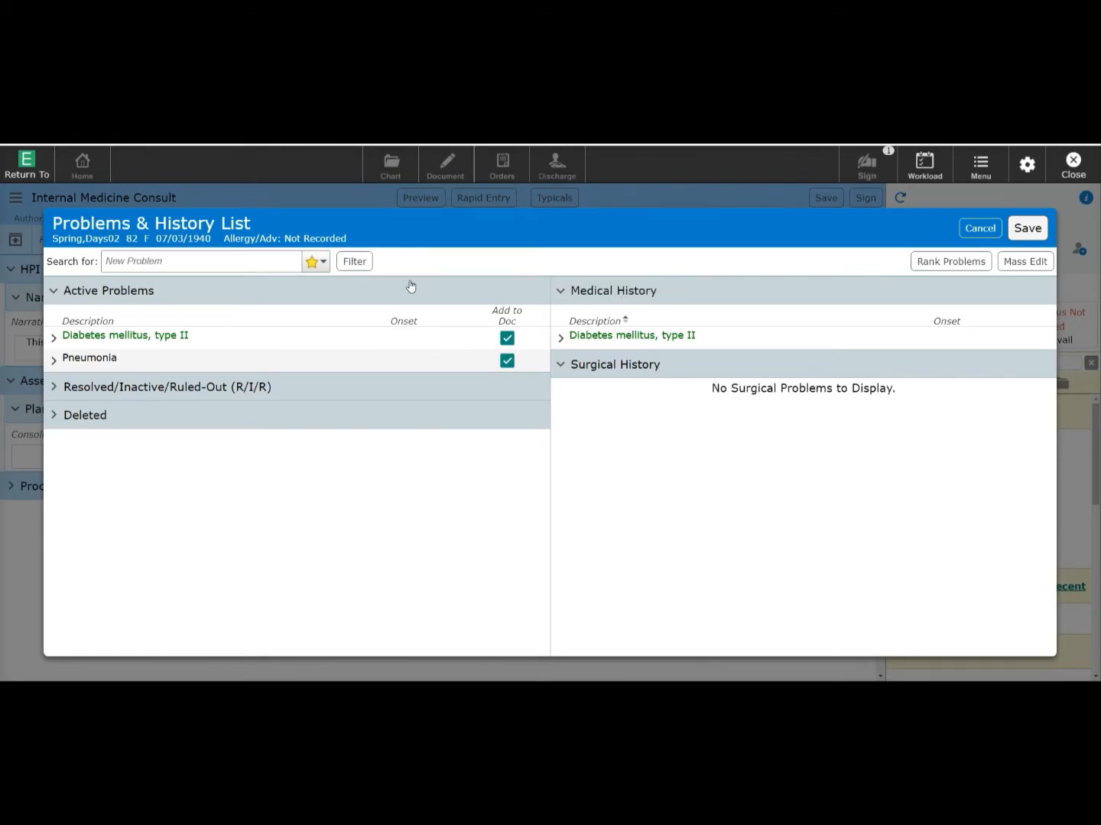
# - Search 'urinary', favourite Urinary tract infection, add it as active, and save the problems
pyautogui.click(162, 261)
pyautogui.write('u')
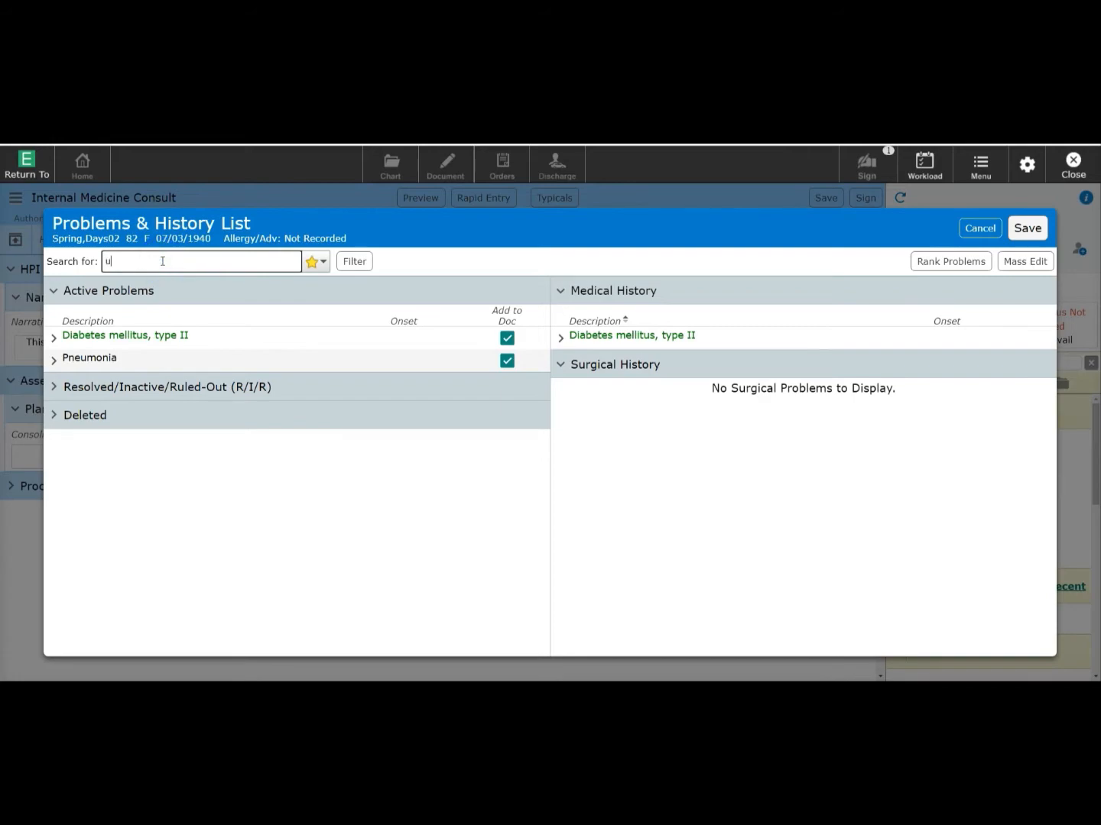
pyautogui.write('rinary')
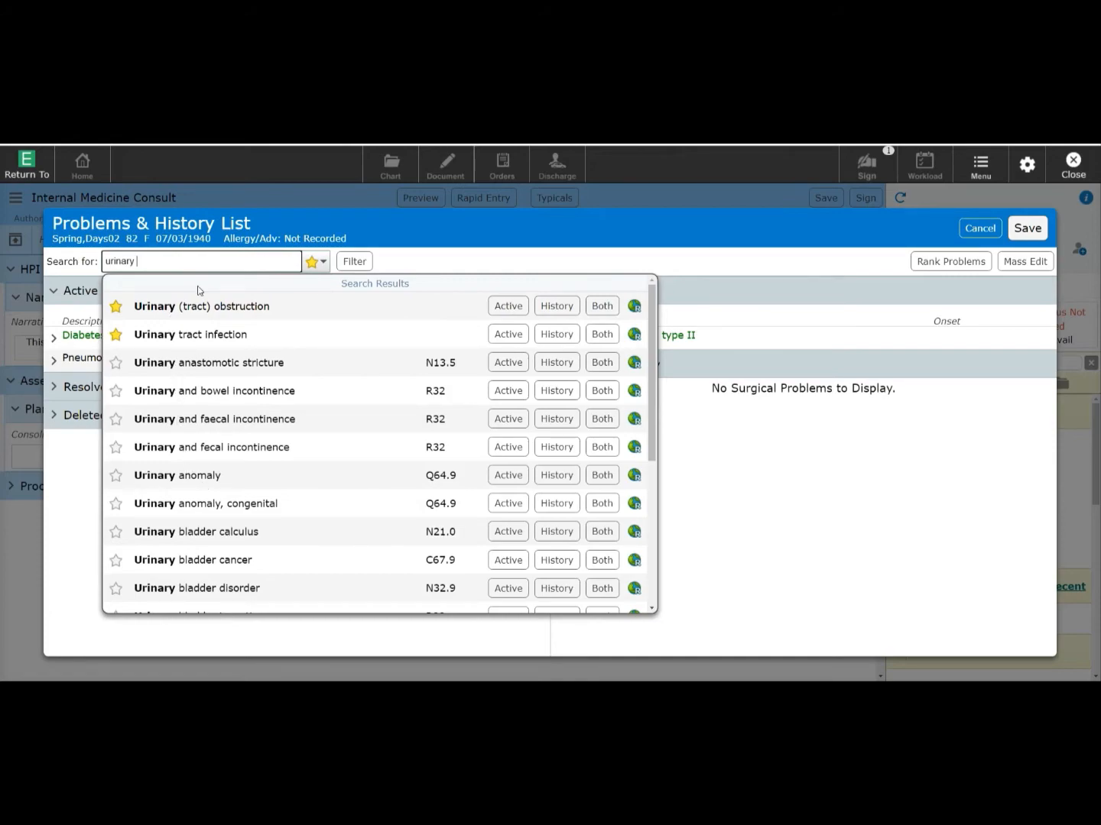
pyautogui.click(115, 334)
pyautogui.click(313, 261)
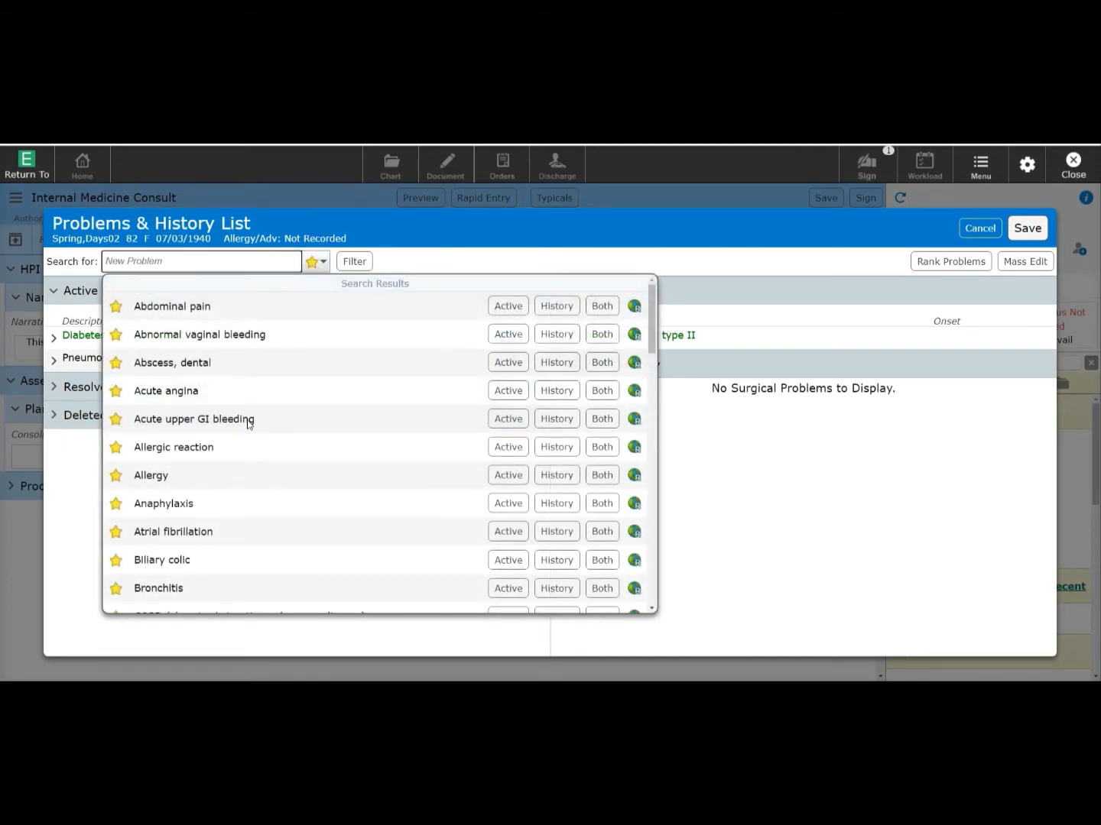
pyautogui.scroll(-4, 248, 425)
pyautogui.scroll(-10, 248, 425)
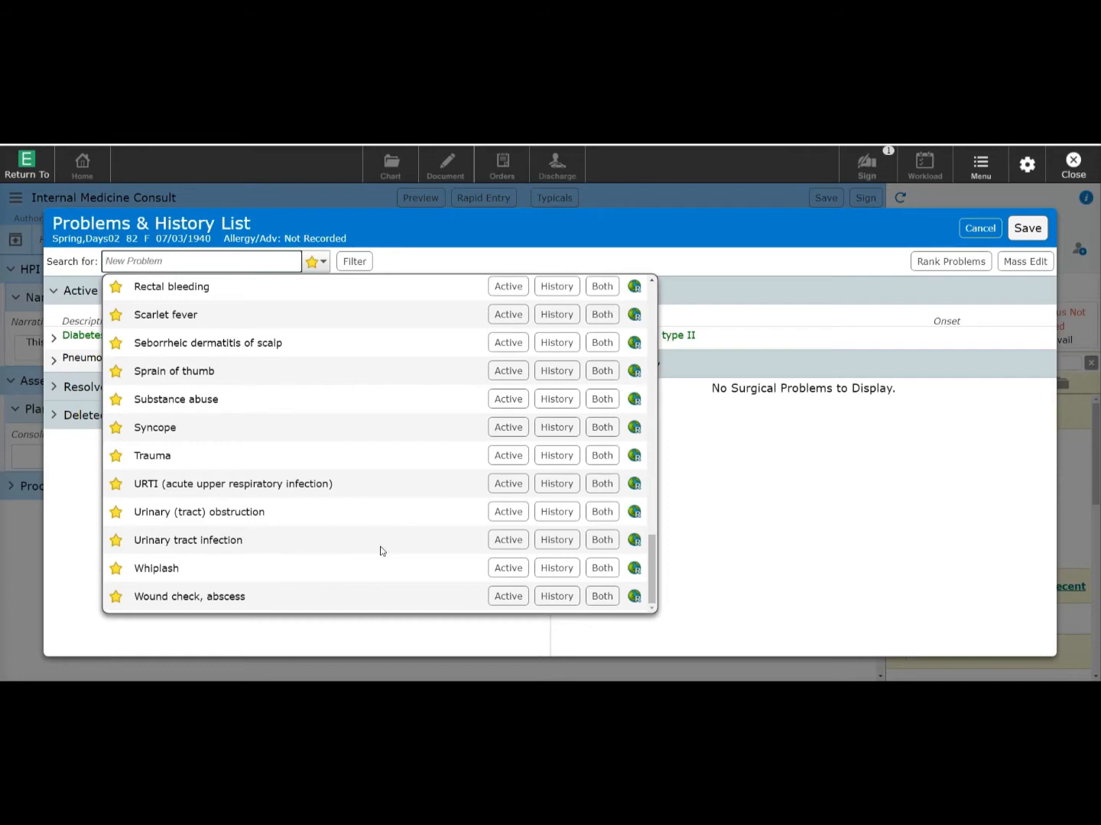
pyautogui.click(505, 541)
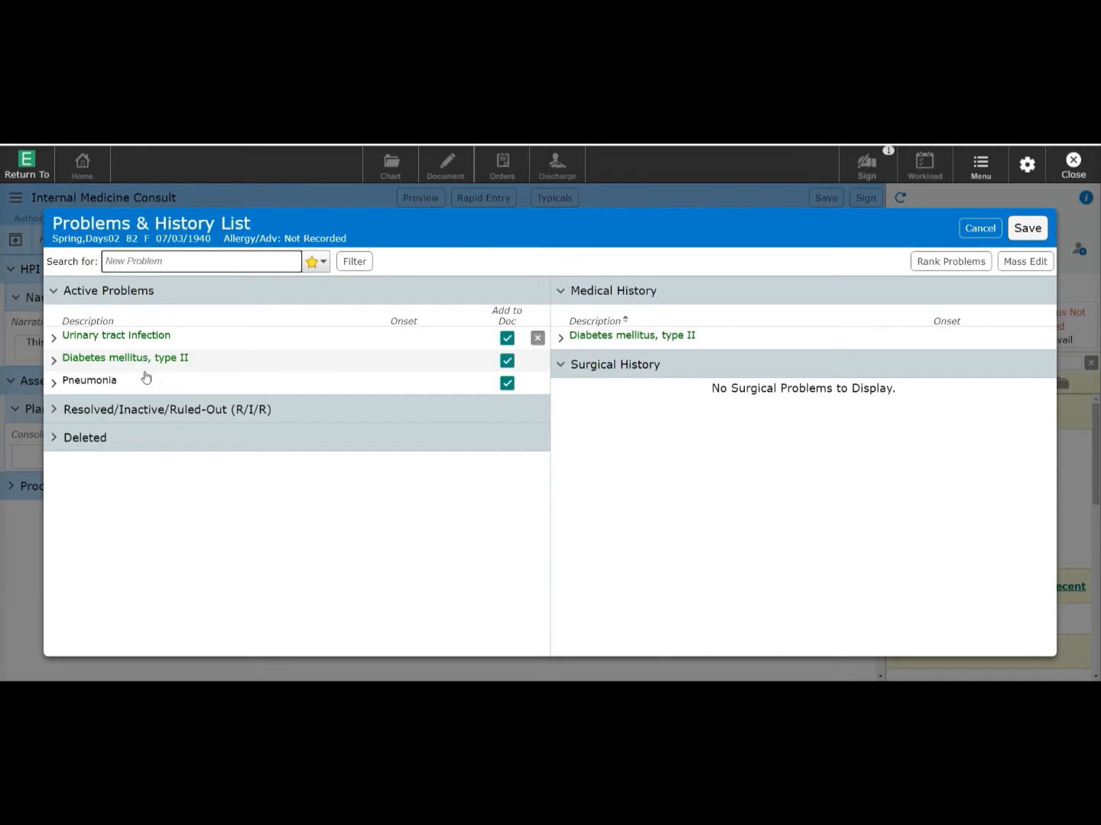
pyautogui.click(1028, 228)
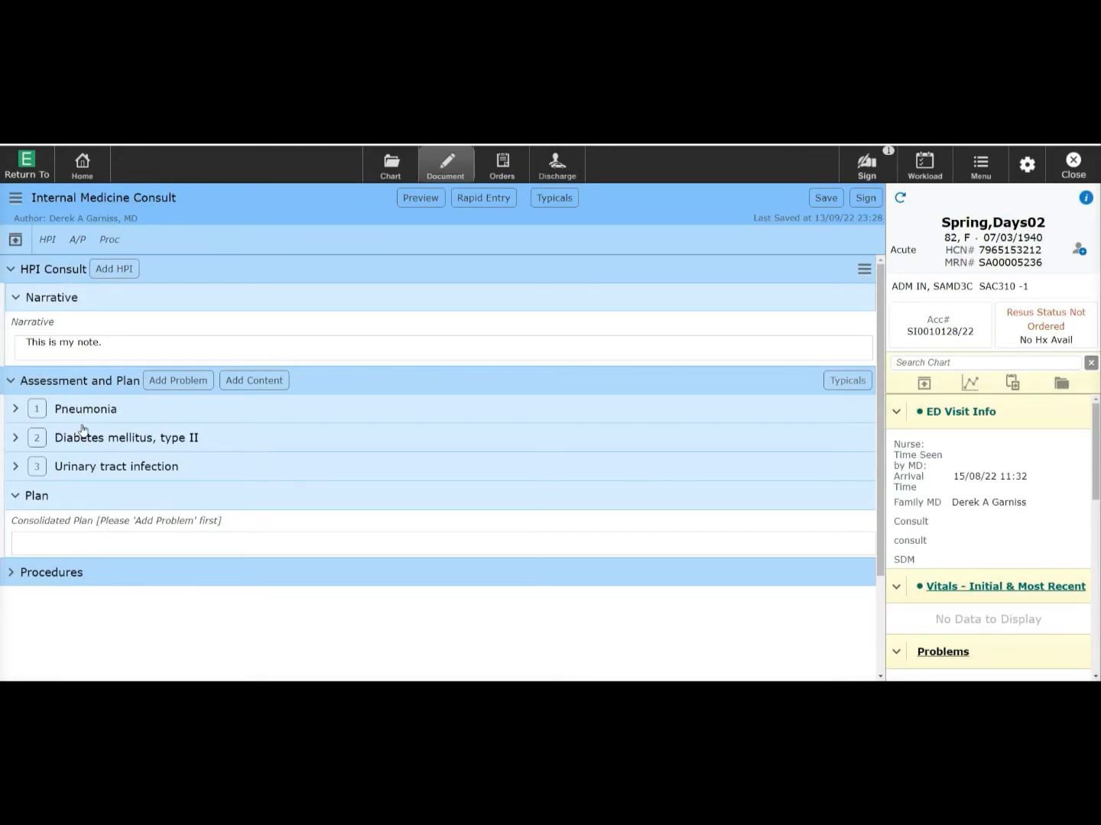
# - Write Pneumonia's plan: antibiotics, nasal prong oxygen at 2 L a minute, close monitoring
pyautogui.press('Tab')
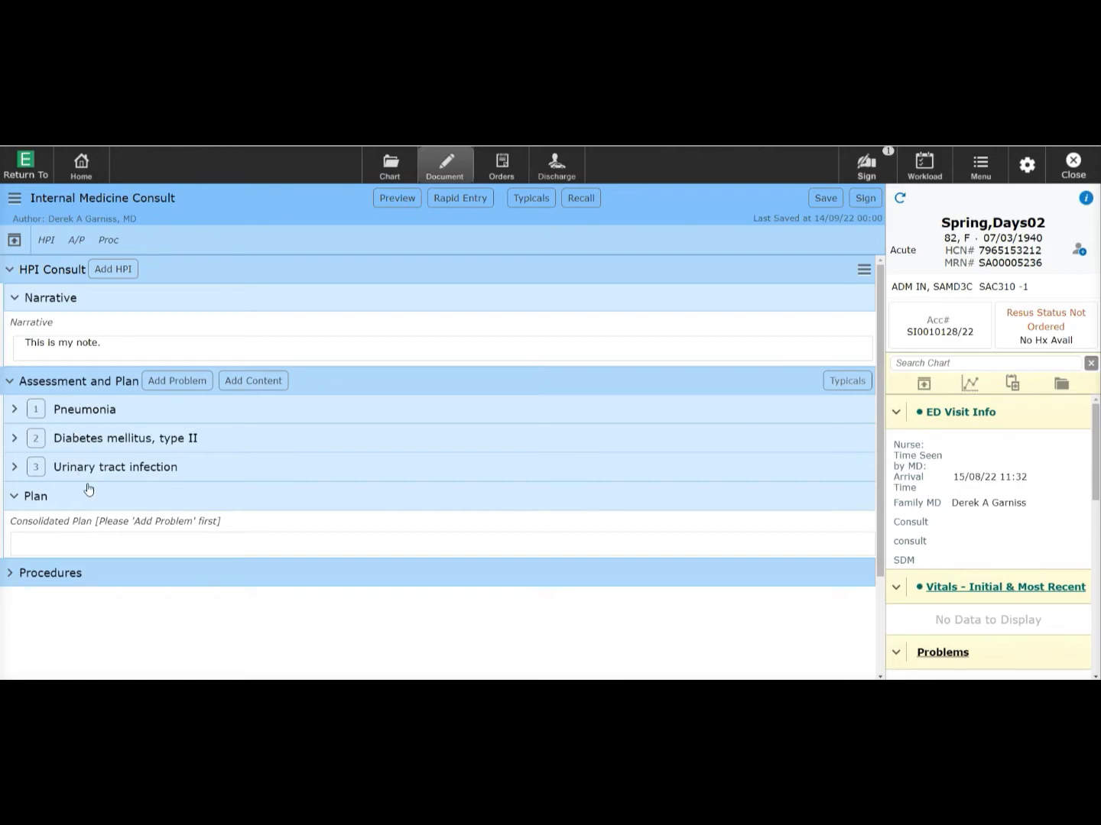
pyautogui.click(73, 411)
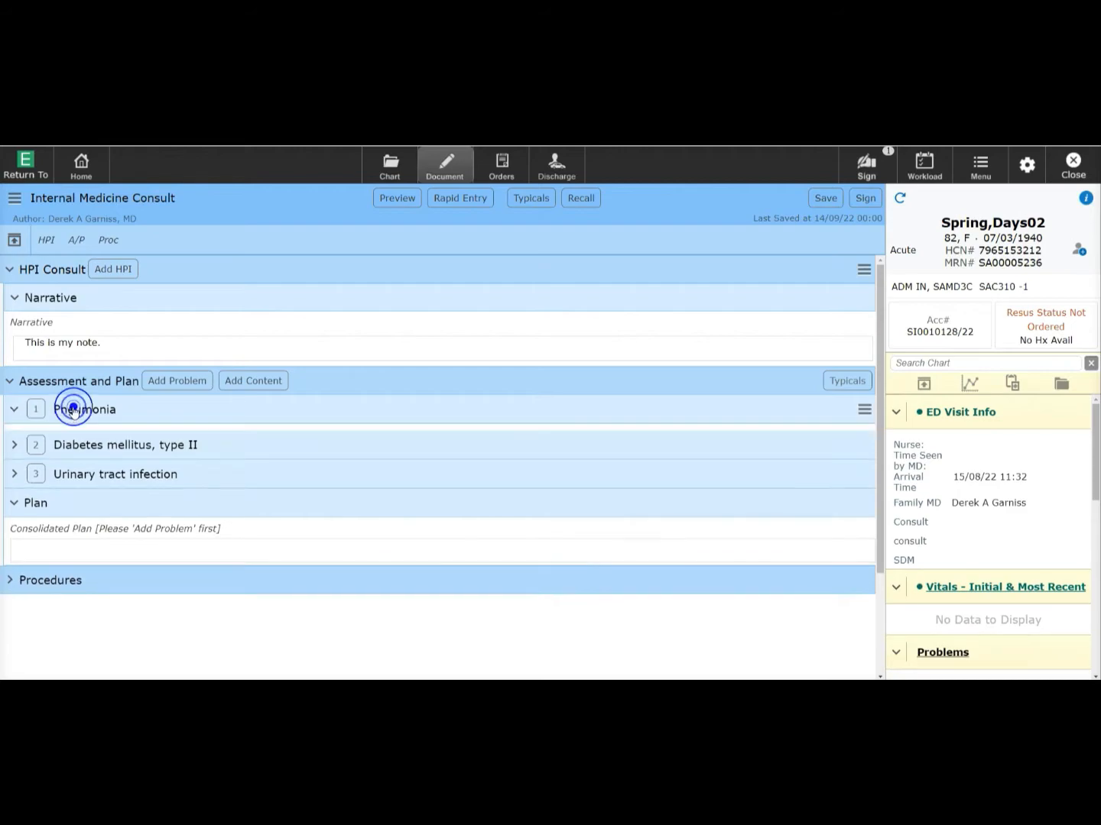
pyautogui.click(82, 492)
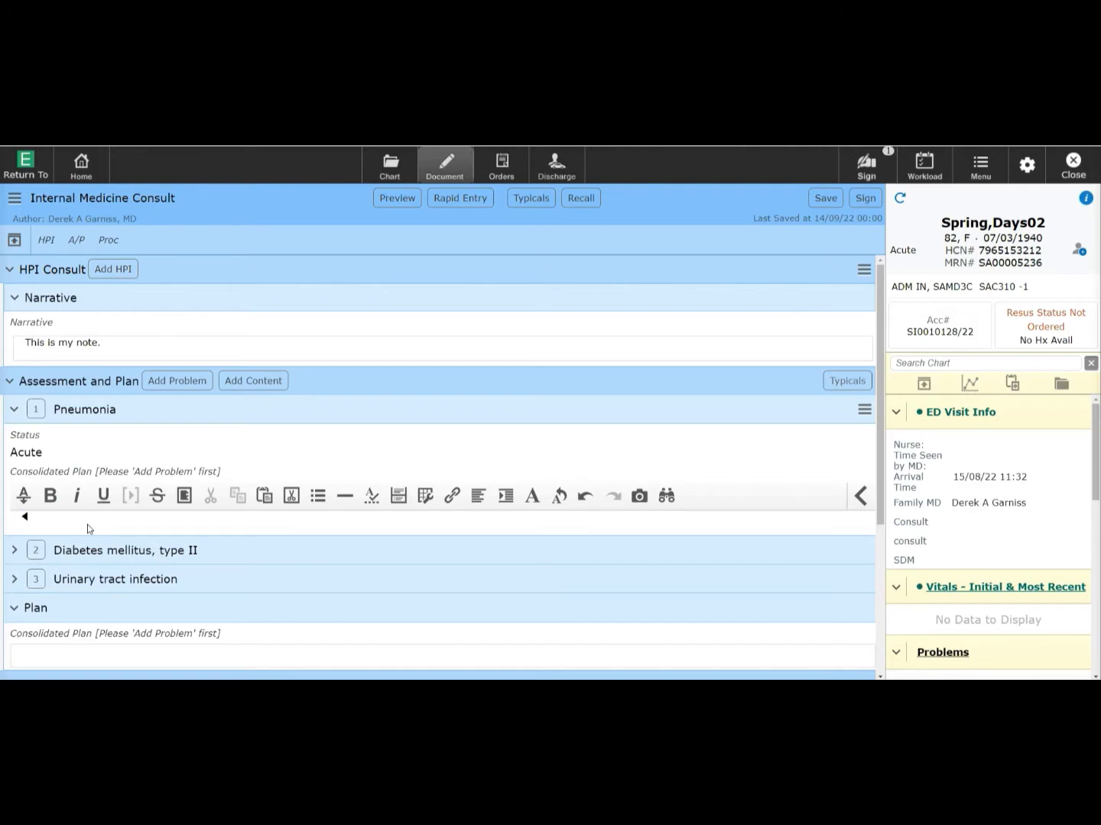
pyautogui.write('This patient is currently on antibiotics')
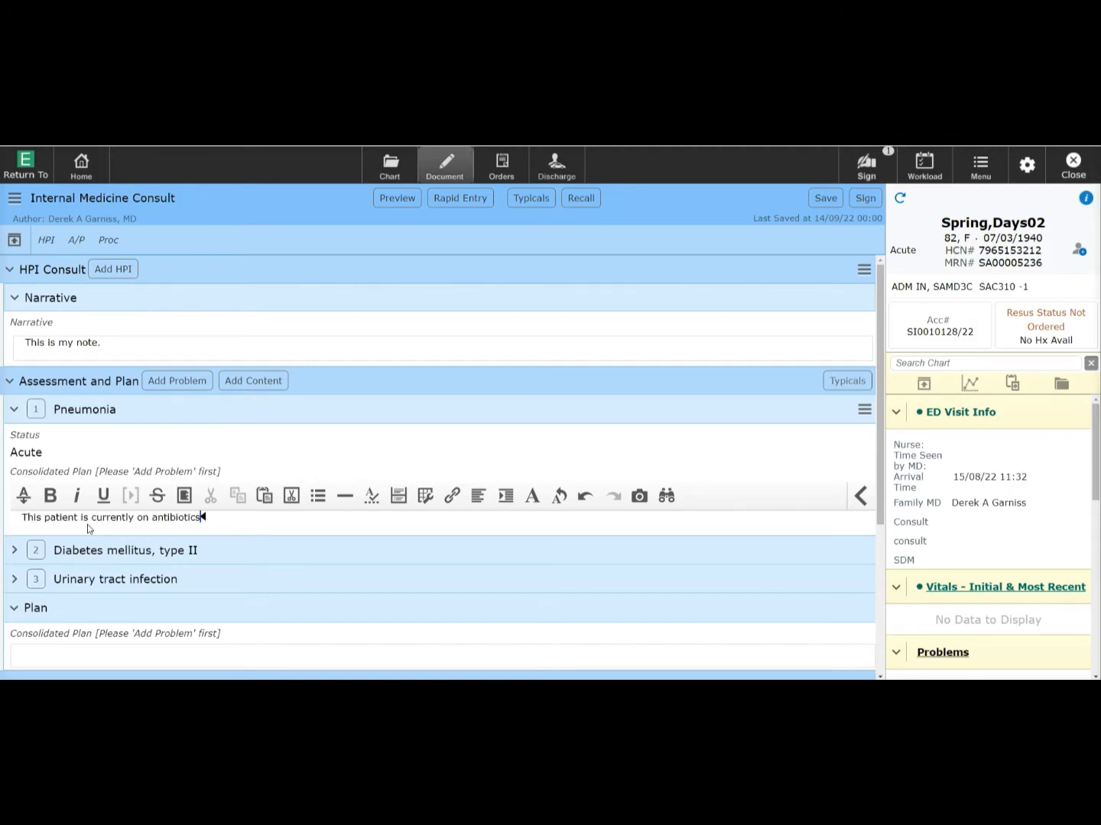
pyautogui.write(', and nasal prong oxygen at 2 L a minute.')
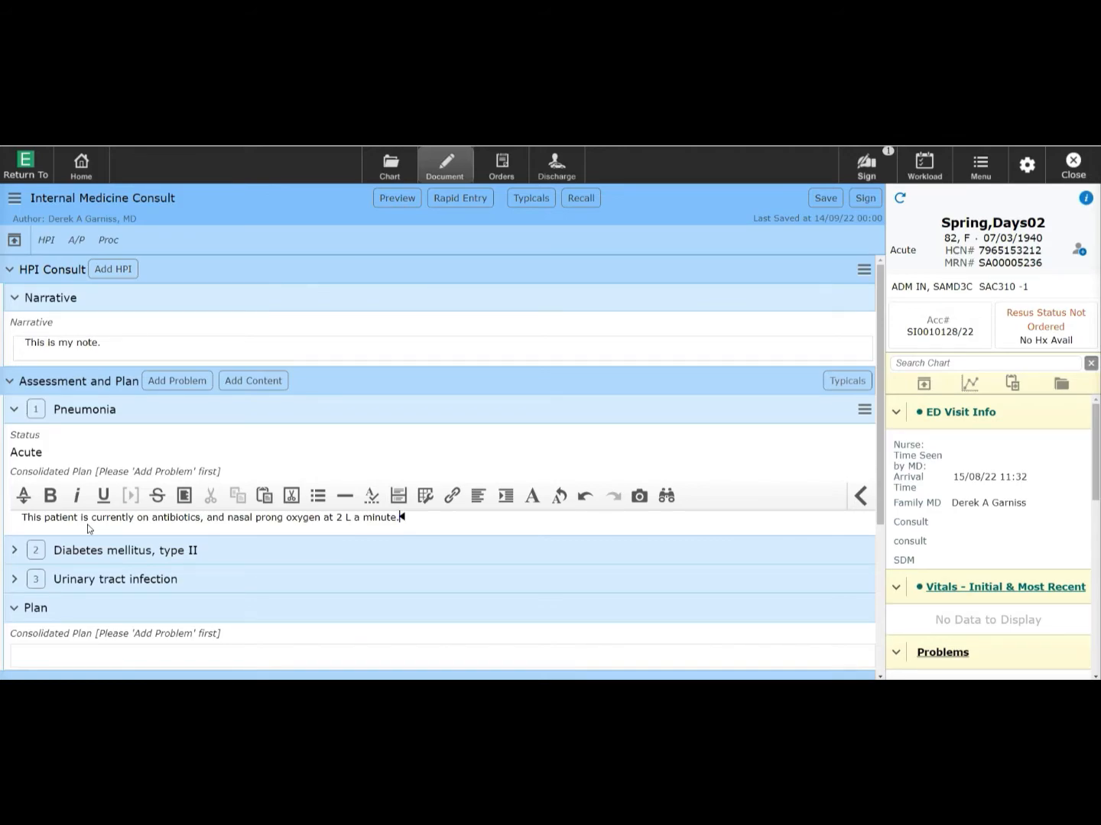
pyautogui.write('  We are going to monitor the patient closely, and reassess the oxygen requirement tomorrow.')
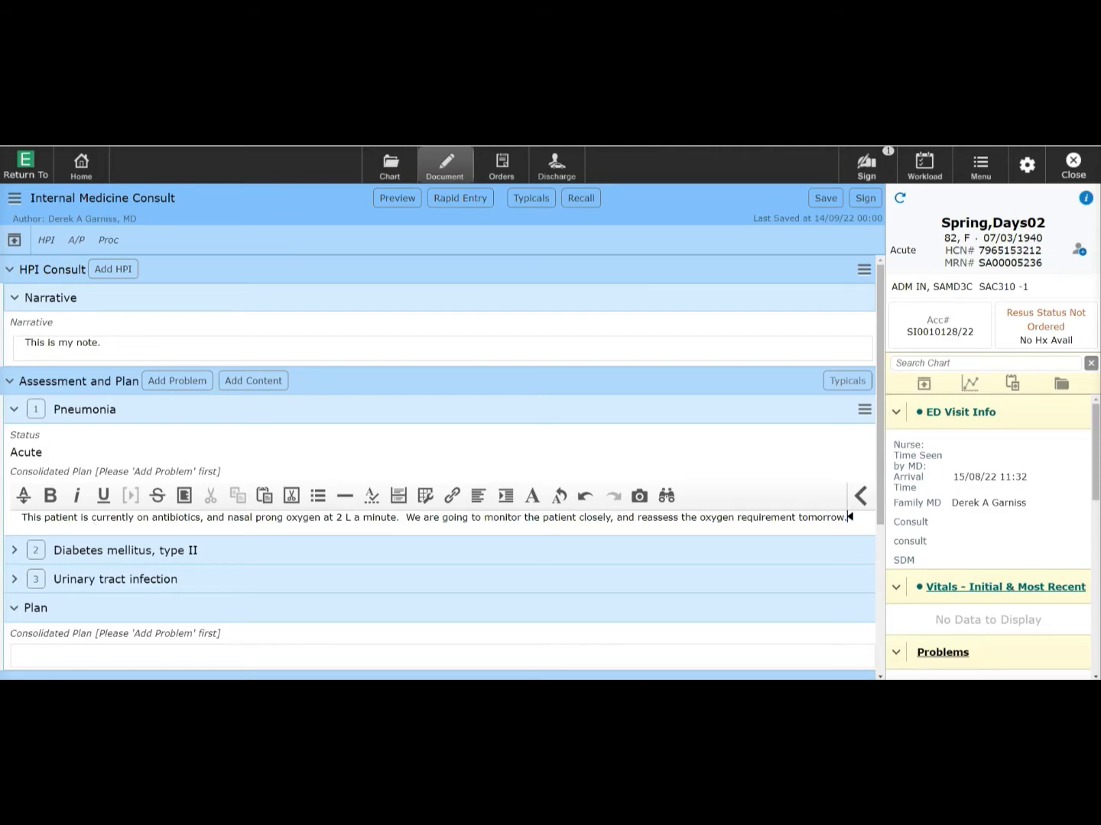
# - Paste the diabetes plan to start sliding-scale insulin for high sugars
pyautogui.click(89, 551)
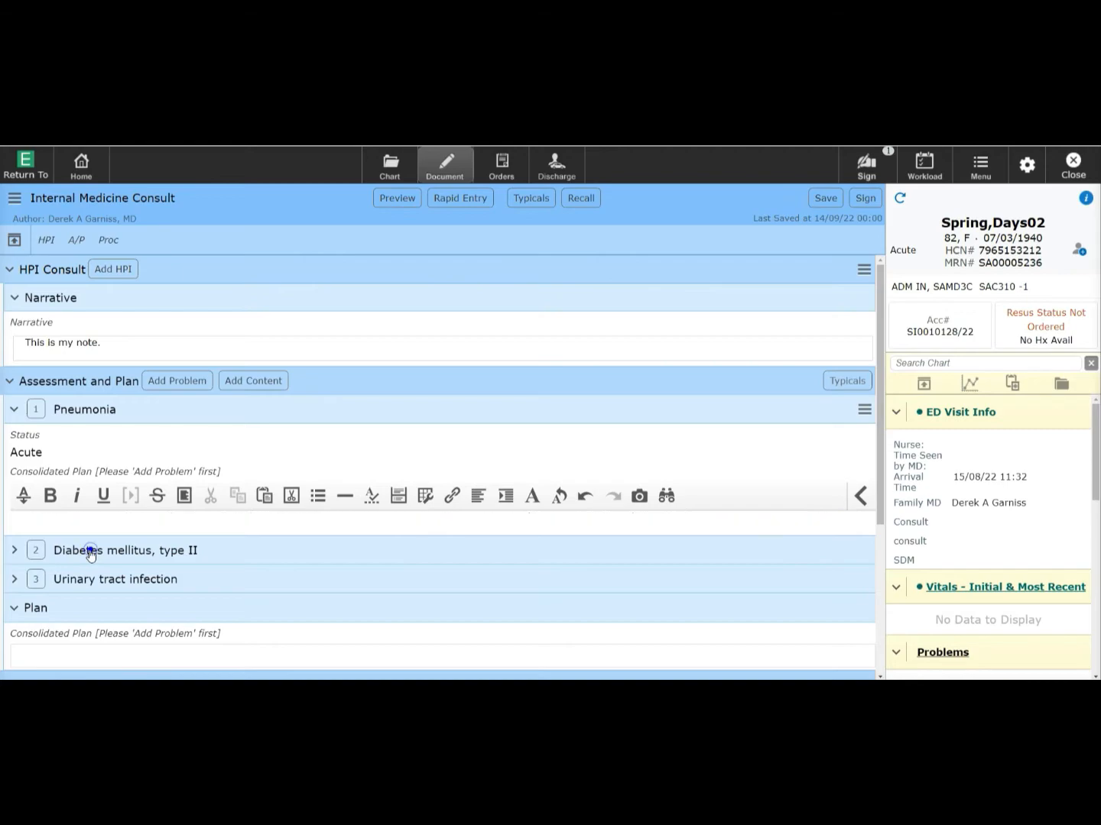
pyautogui.click(58, 609)
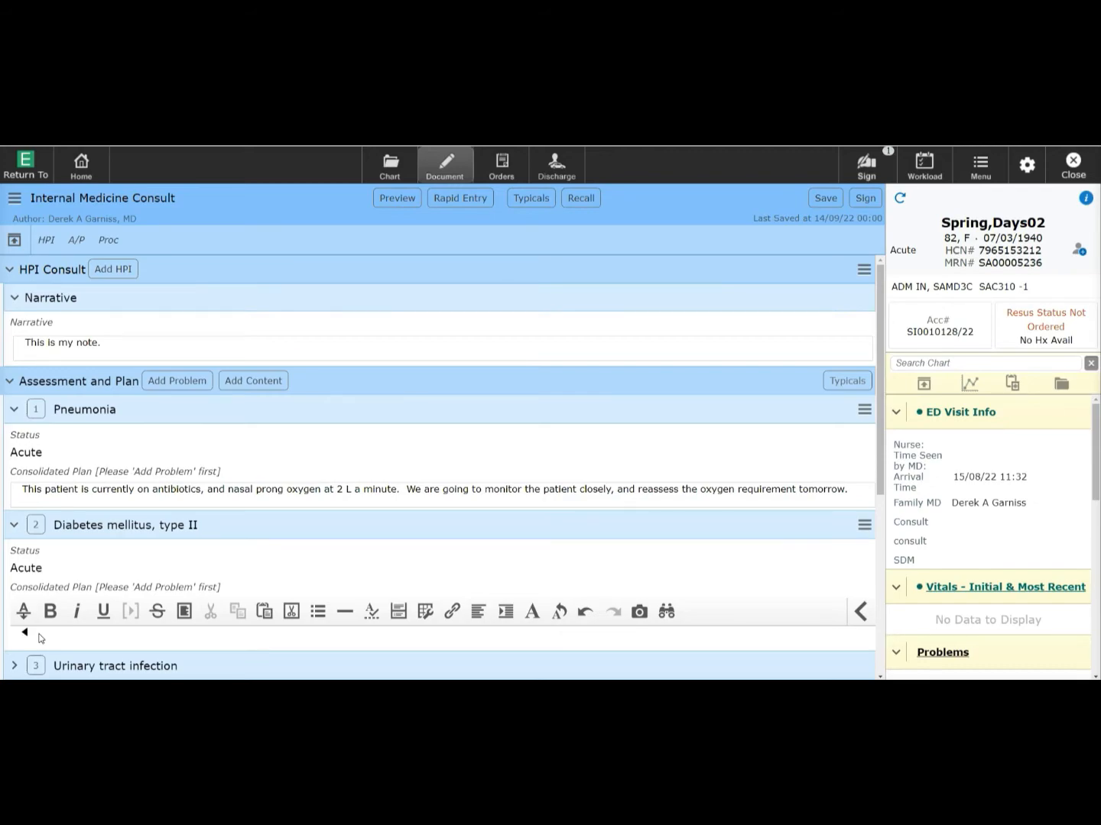
pyautogui.write("Patient's blood sugars have been running quite high.  We can go ahead and start a sliding scale of insulin.")
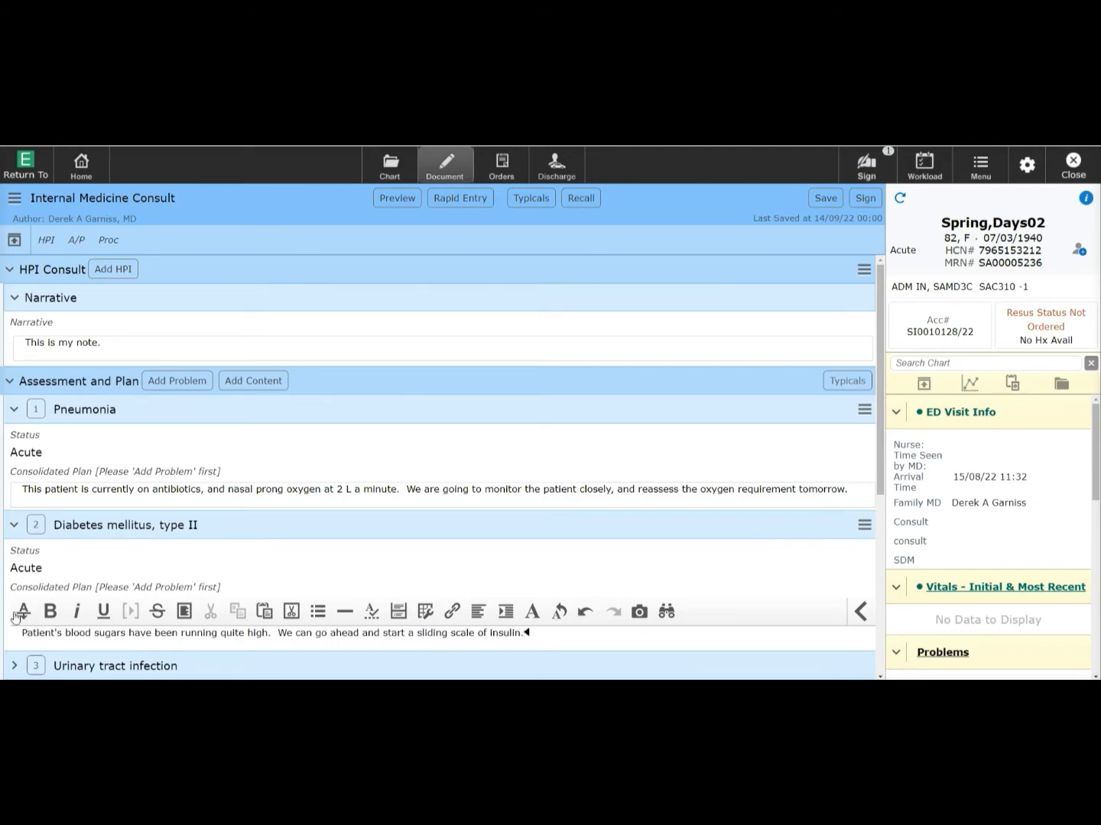
pyautogui.scroll(-3, 15, 618)
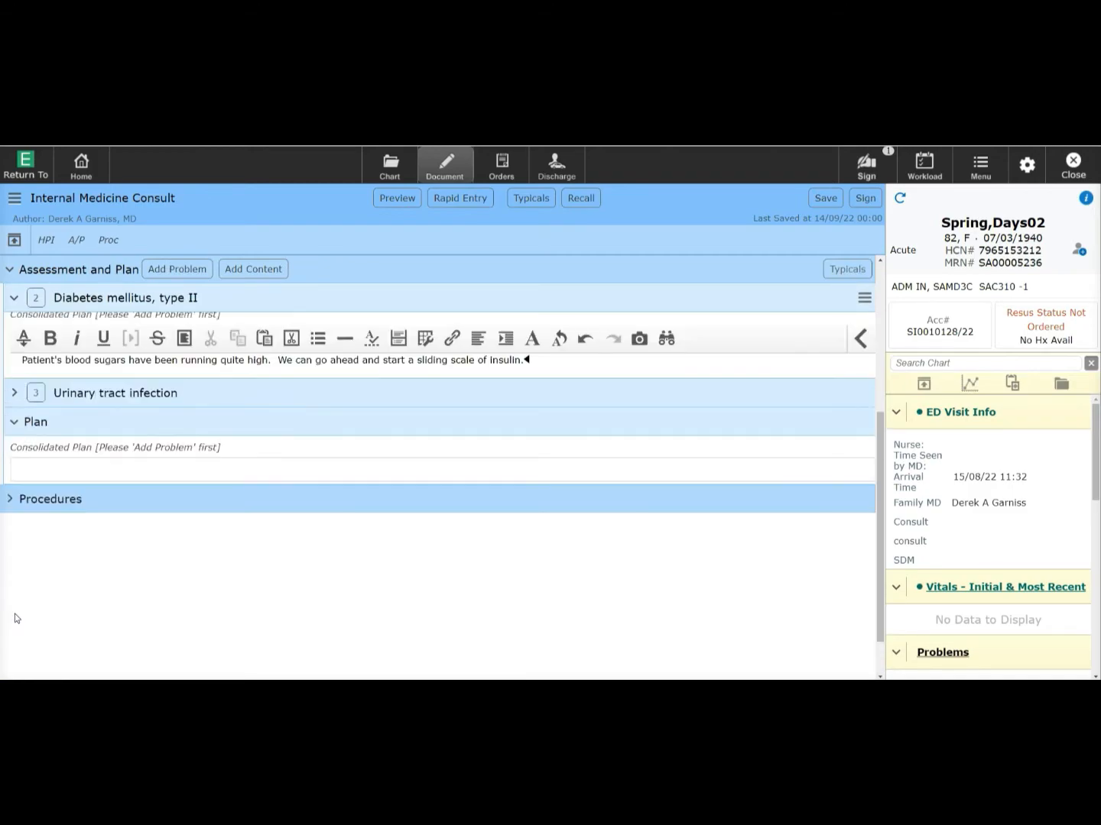
pyautogui.scroll(1, 16, 615)
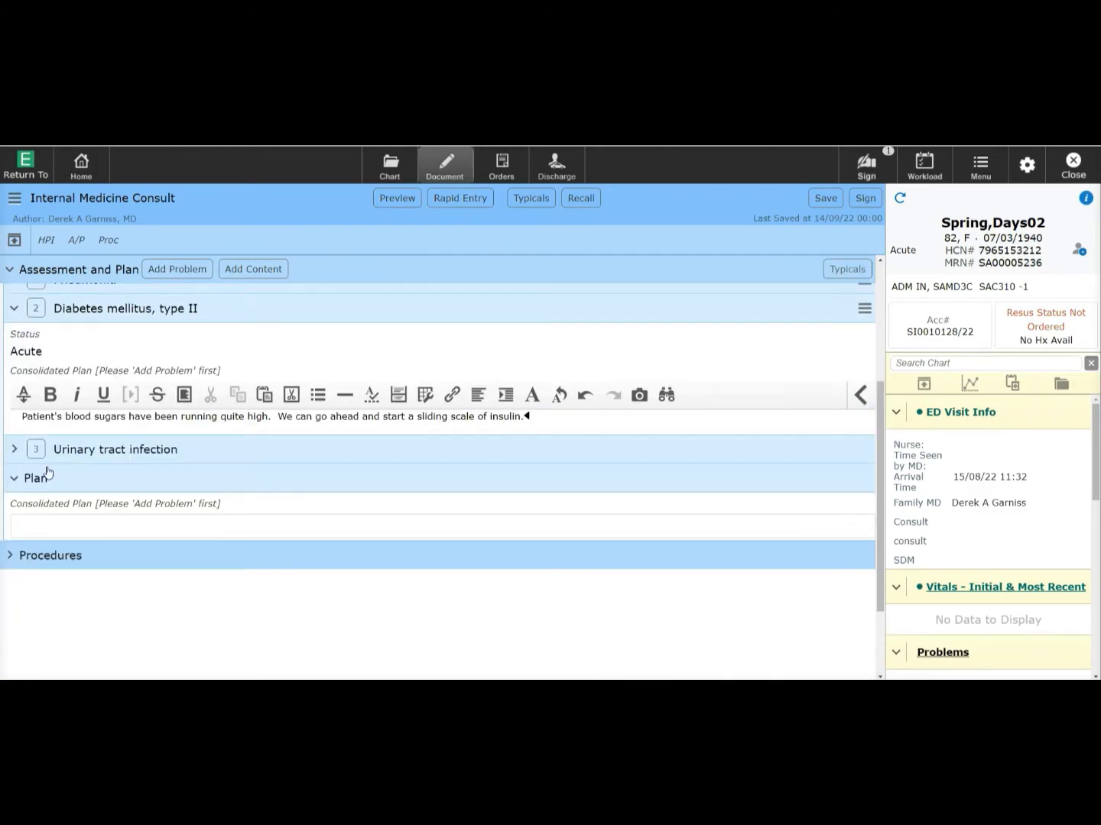
# - Enter the urinary tract infection plan: Macrobid, urine culture, and reassessment
pyautogui.click(53, 444)
pyautogui.click(51, 503)
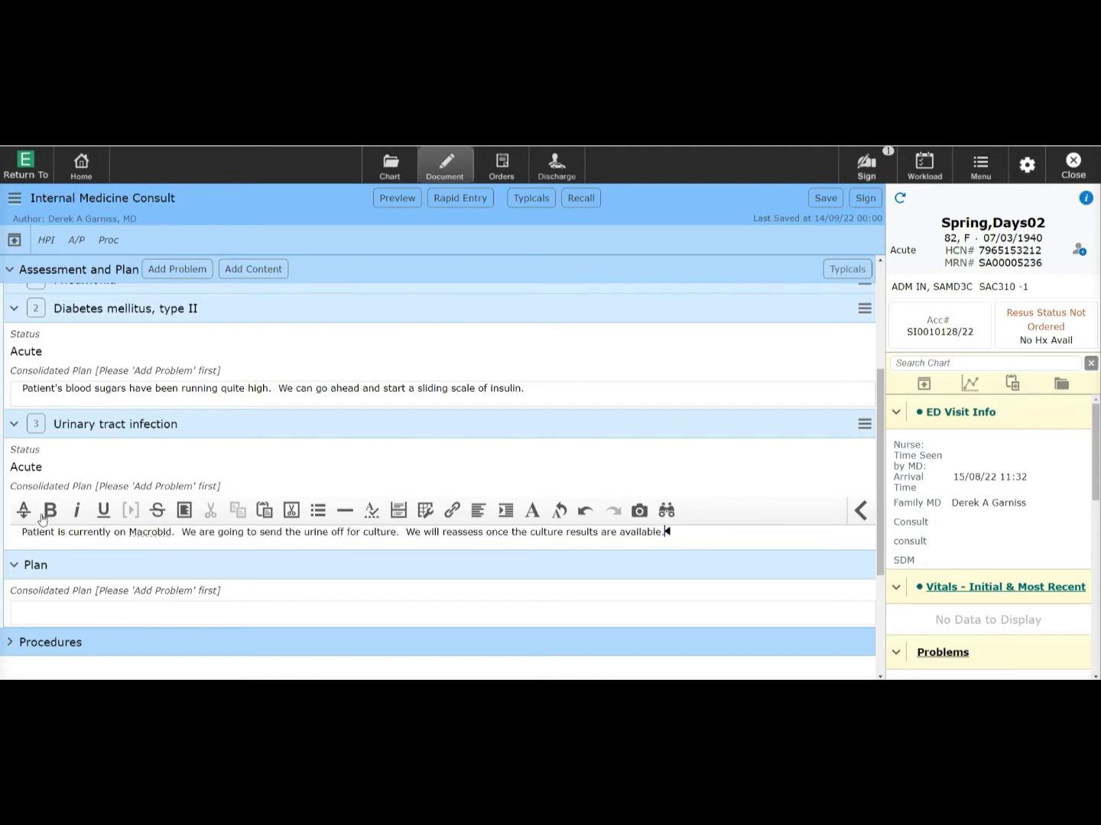
pyautogui.scroll(3, 42, 519)
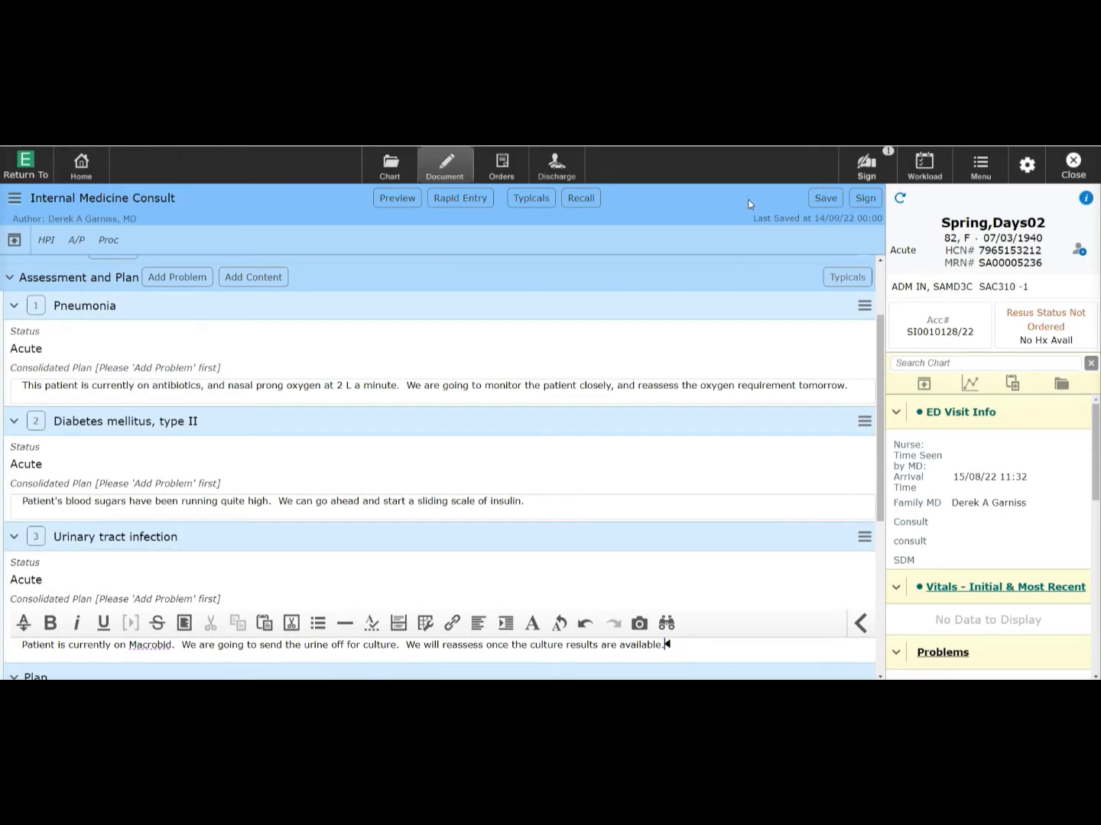
# - Save the consult note, then start a new note from the Hospitalist Progress Note tile
pyautogui.click(827, 199)
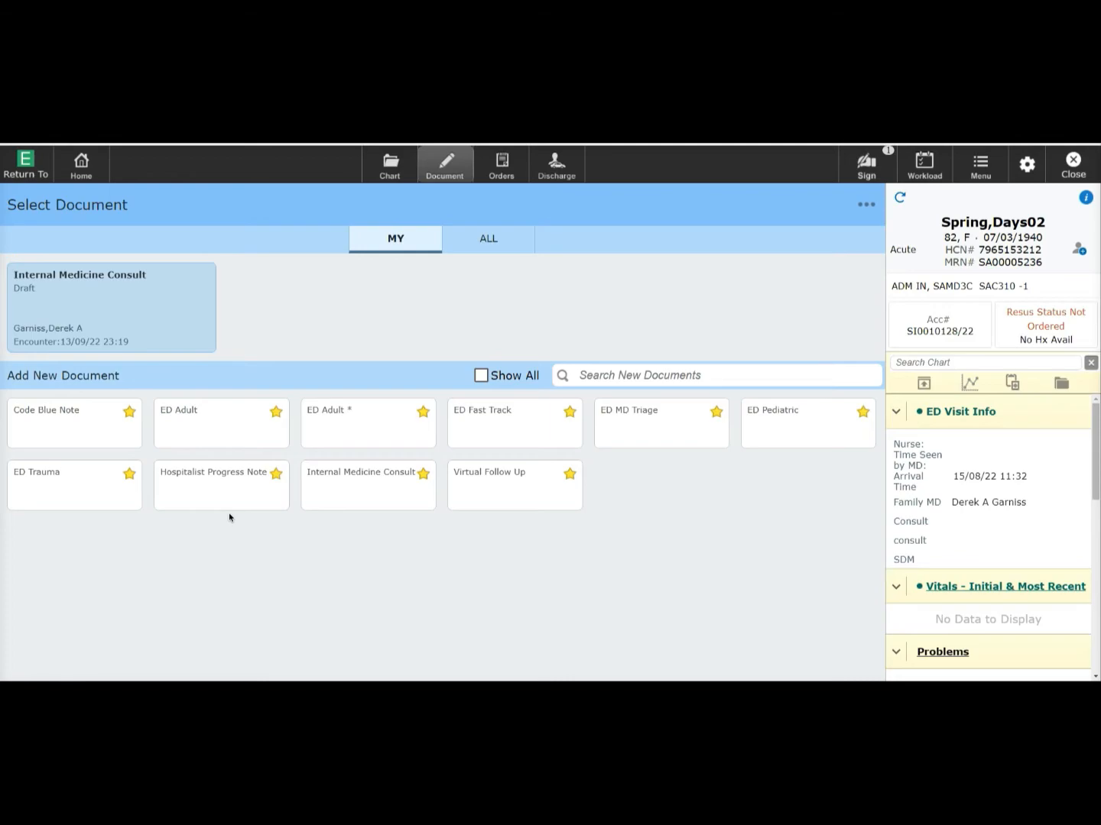
pyautogui.click(228, 484)
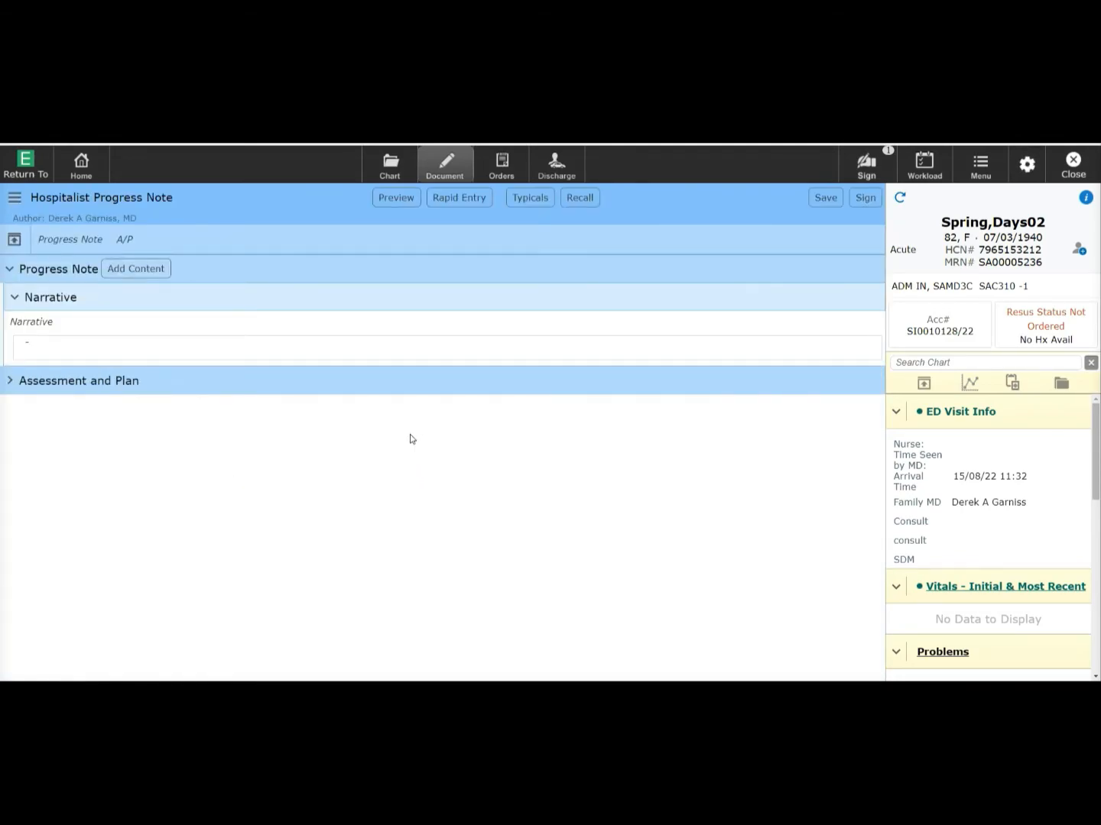
# - Expand Assessment and Plan and browse the previous notes available to copy
pyautogui.click(11, 383)
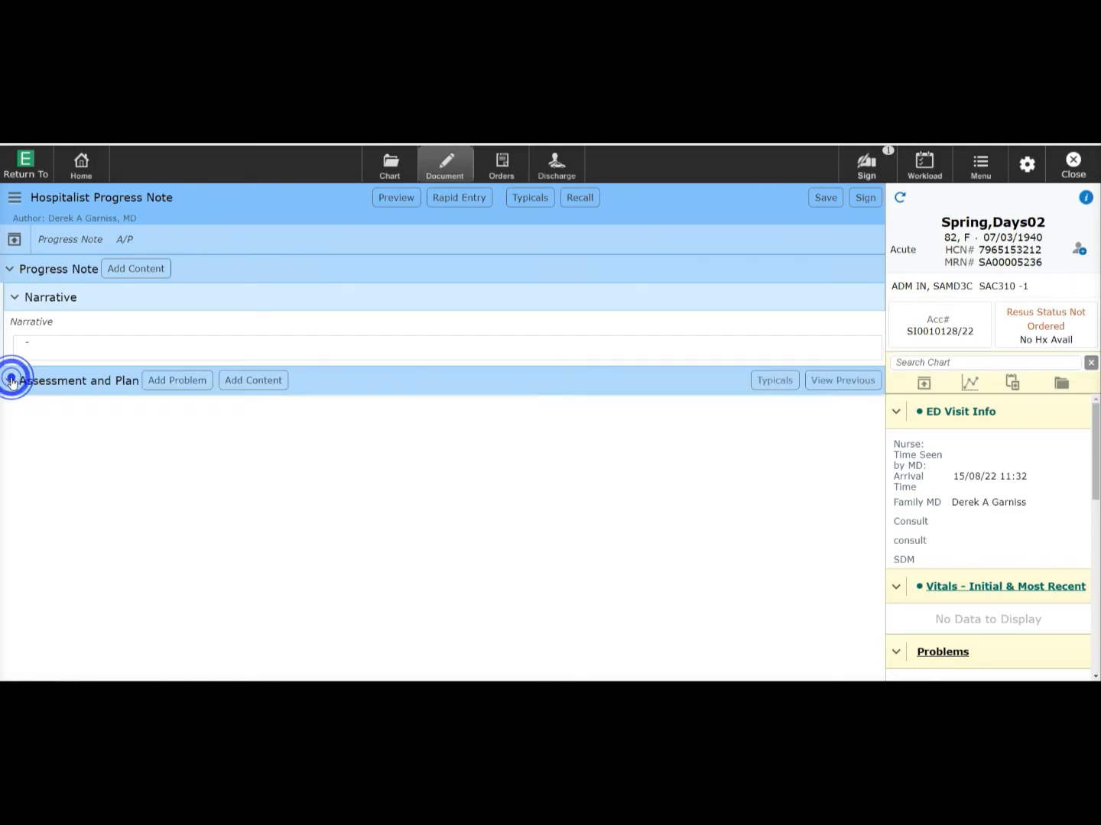
pyautogui.click(850, 378)
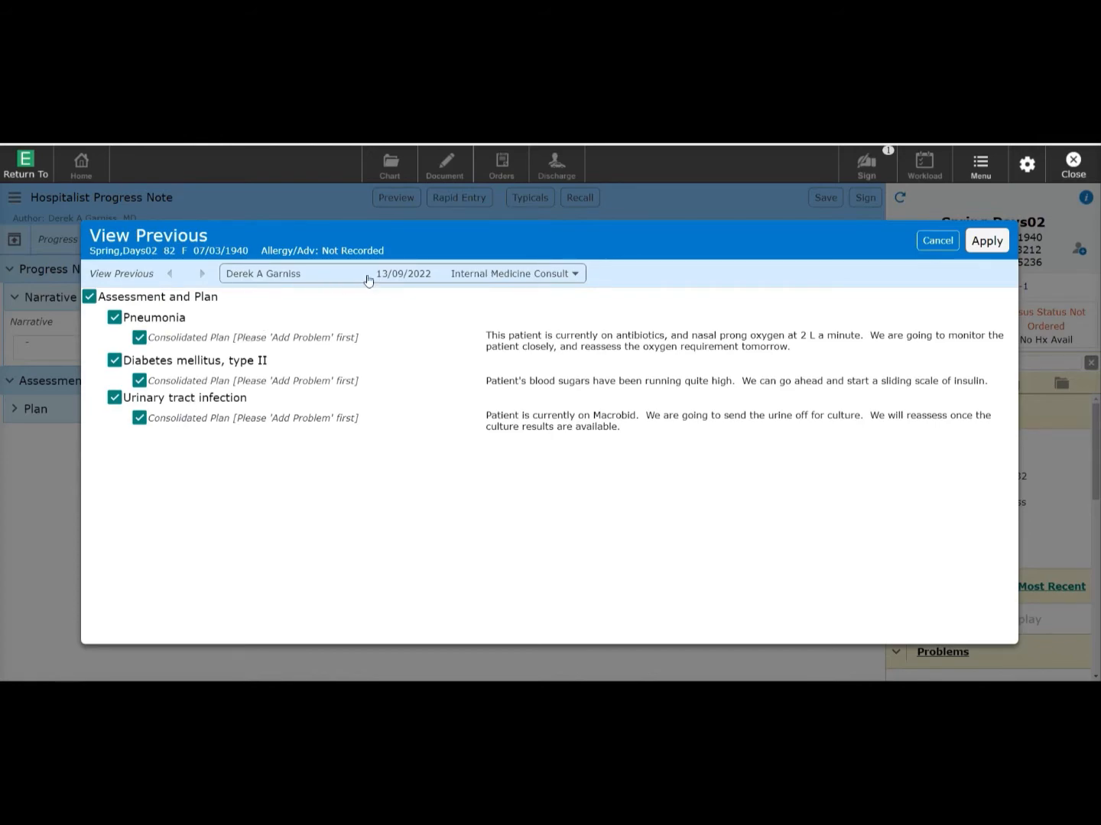
pyautogui.click(566, 274)
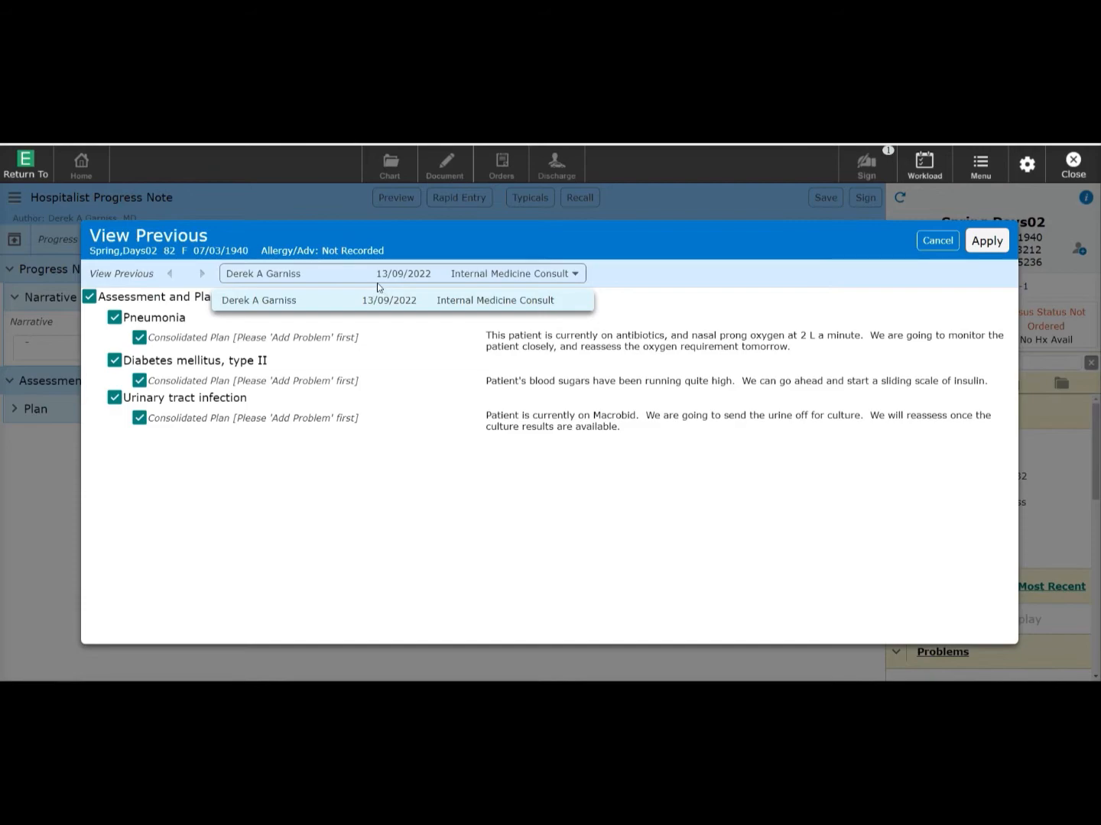
pyautogui.click(629, 298)
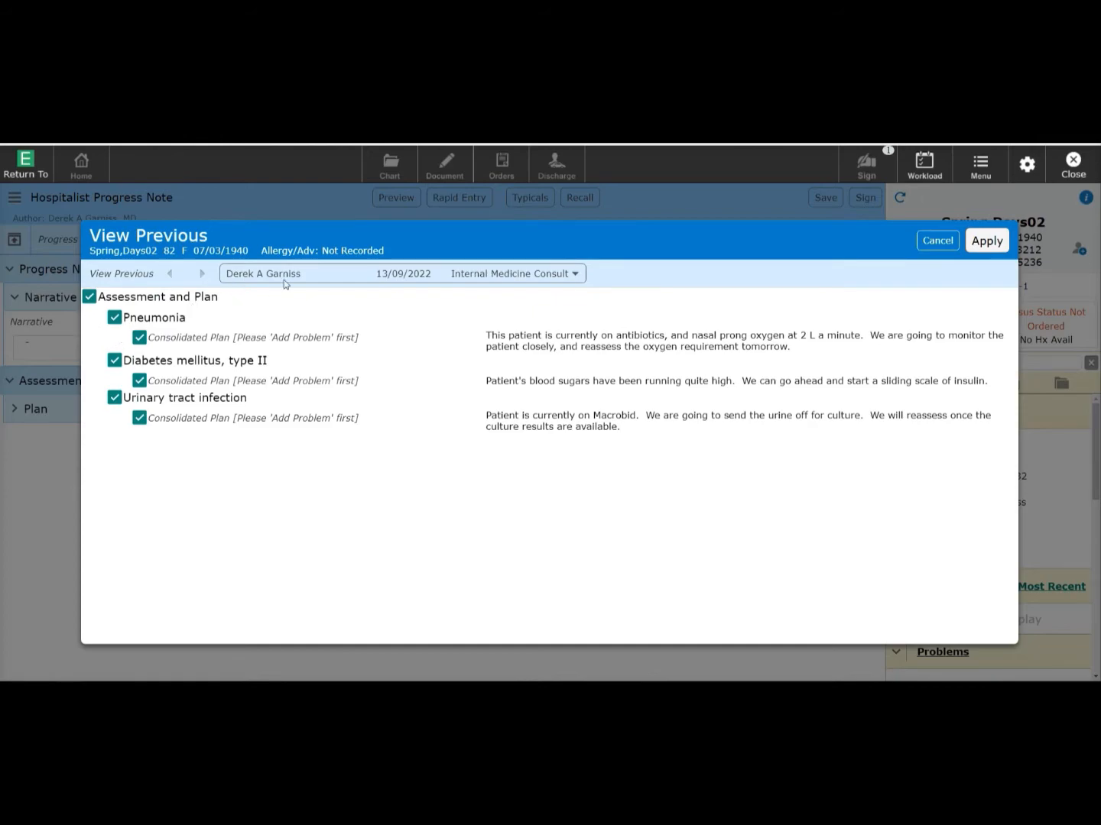
pyautogui.click(349, 272)
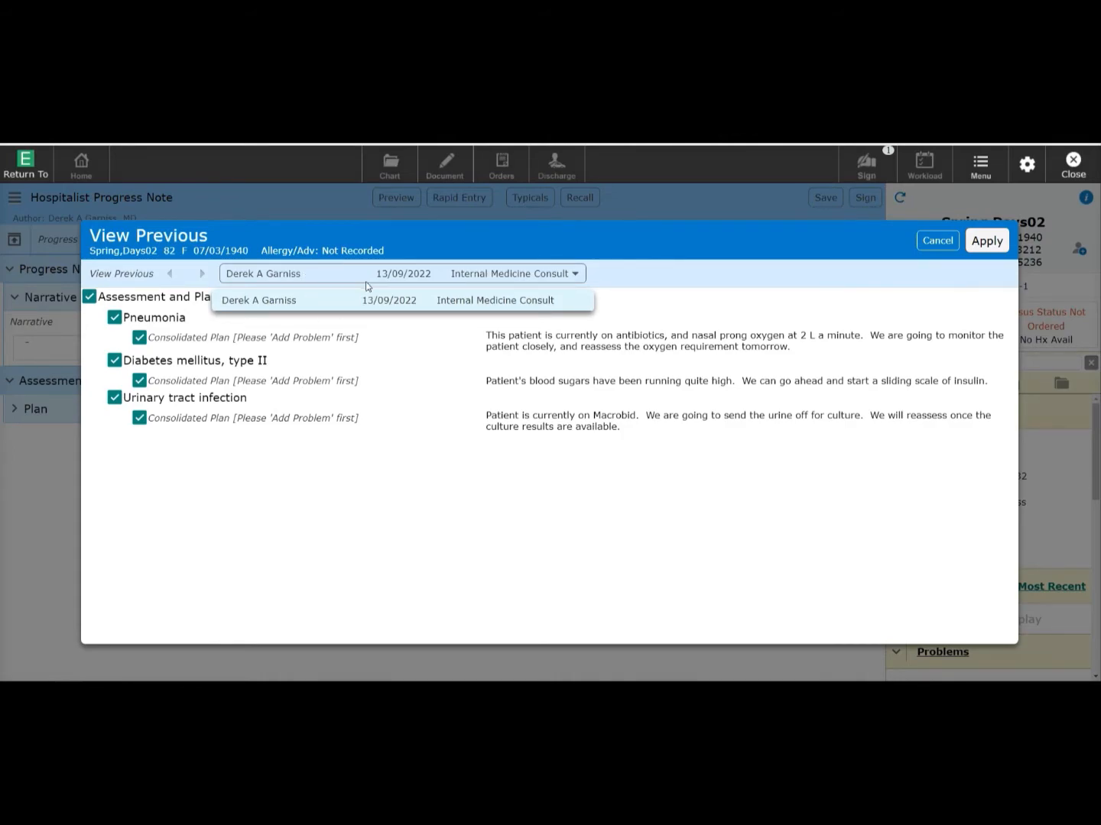
pyautogui.click(397, 330)
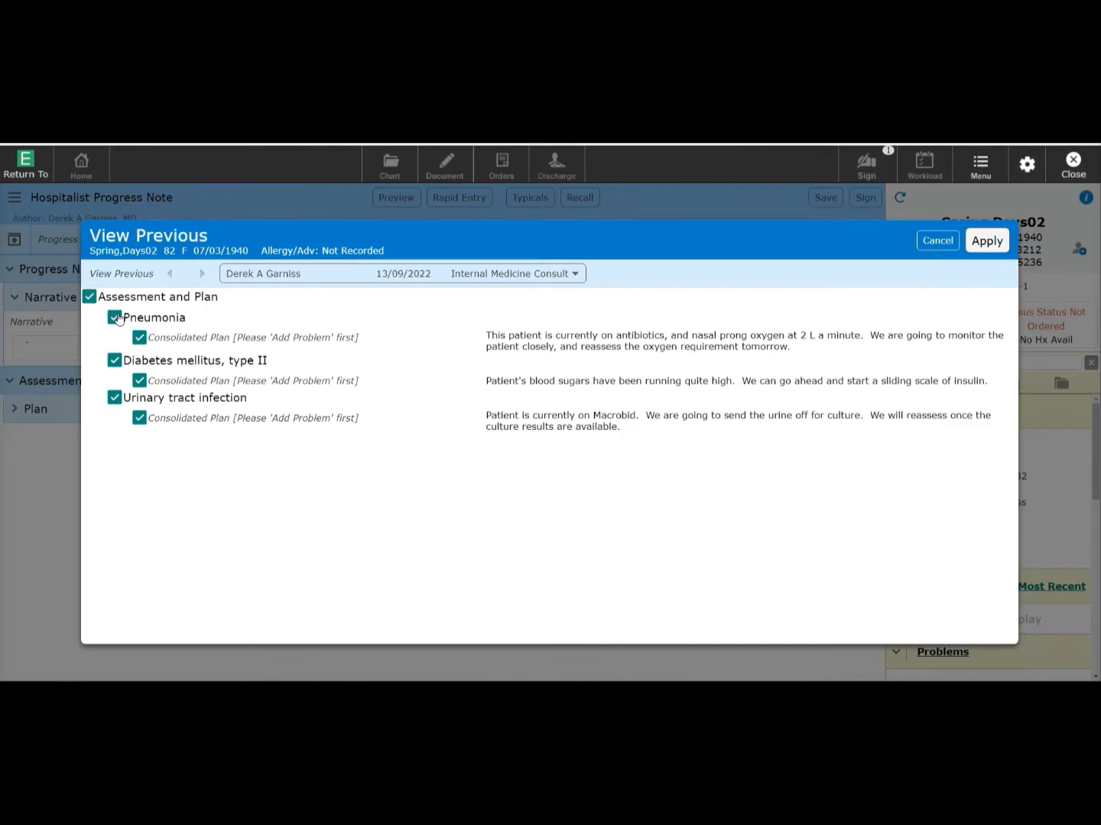
# - Exclude Diabetes and Urinary tract infection, apply only Pneumonia, and check its copied plan
pyautogui.click(115, 361)
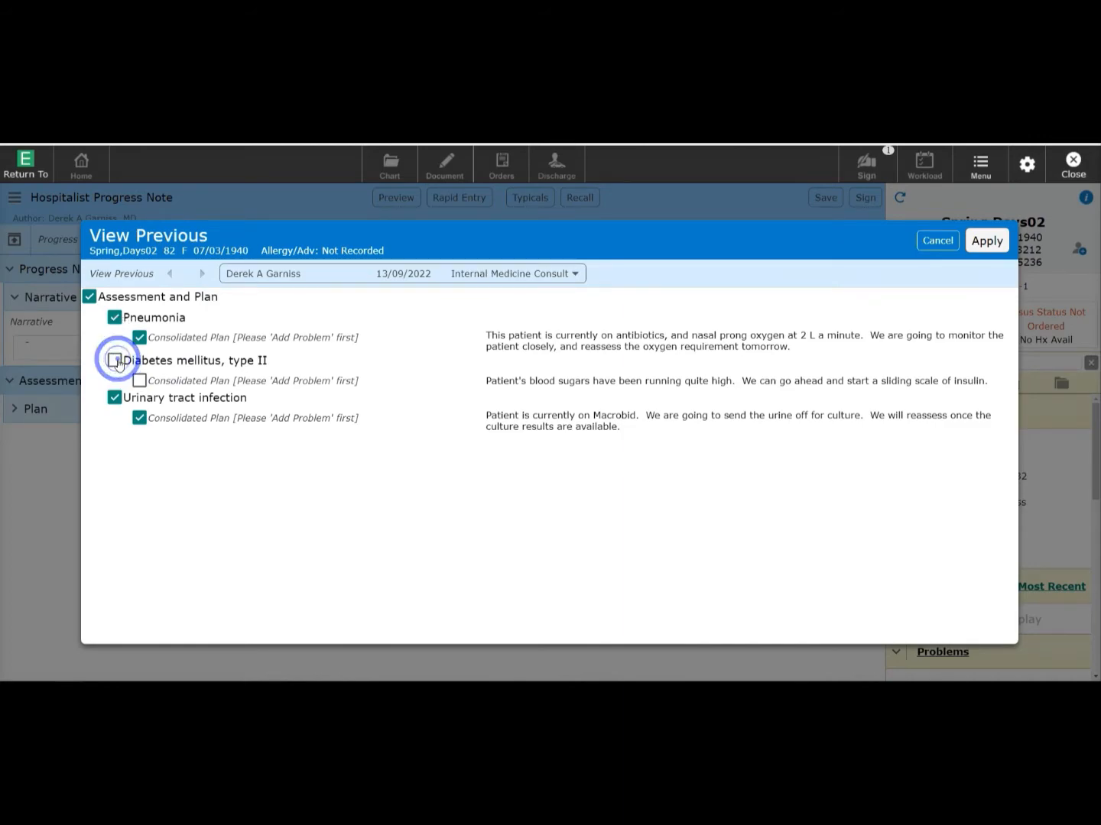
pyautogui.click(115, 398)
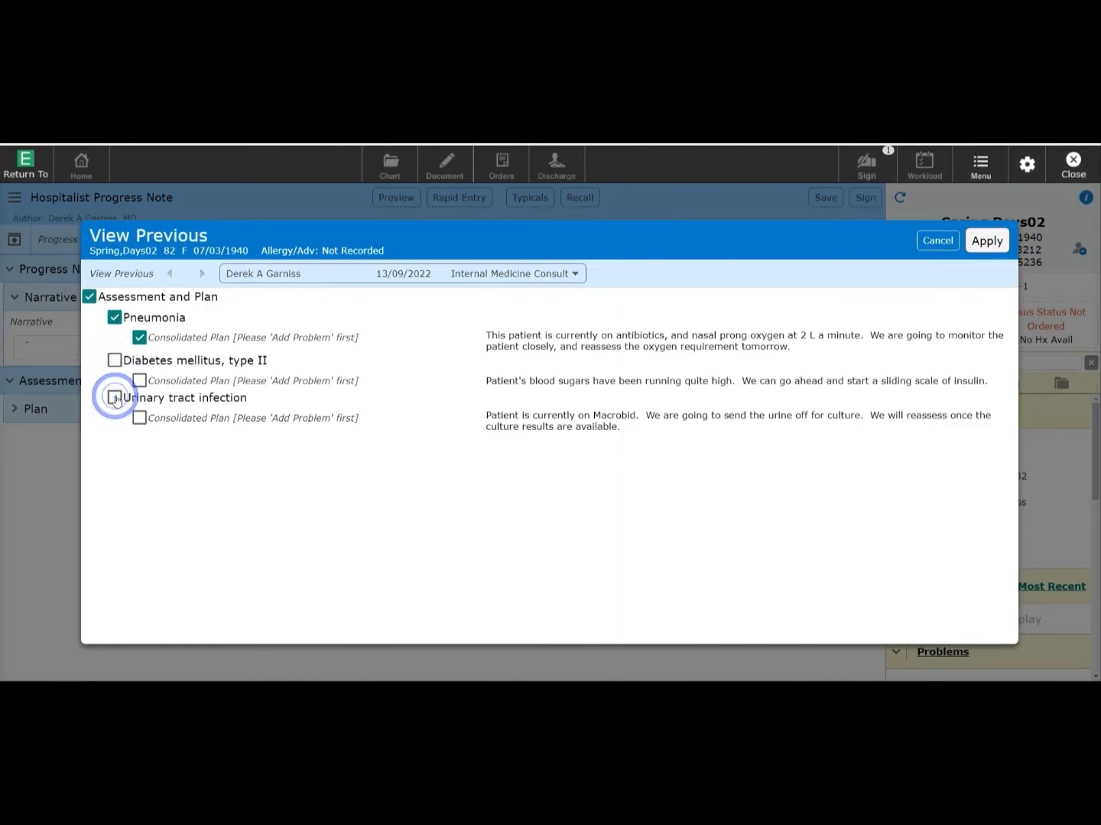
pyautogui.click(986, 241)
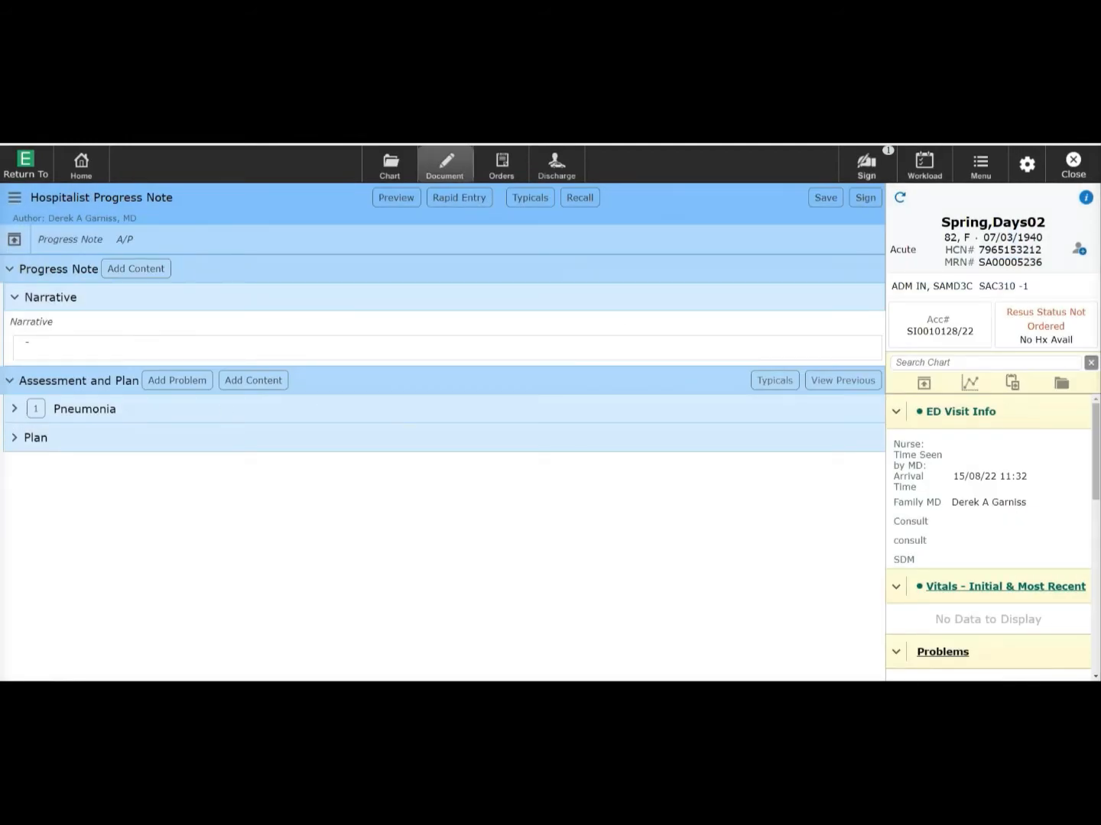
pyautogui.click(14, 409)
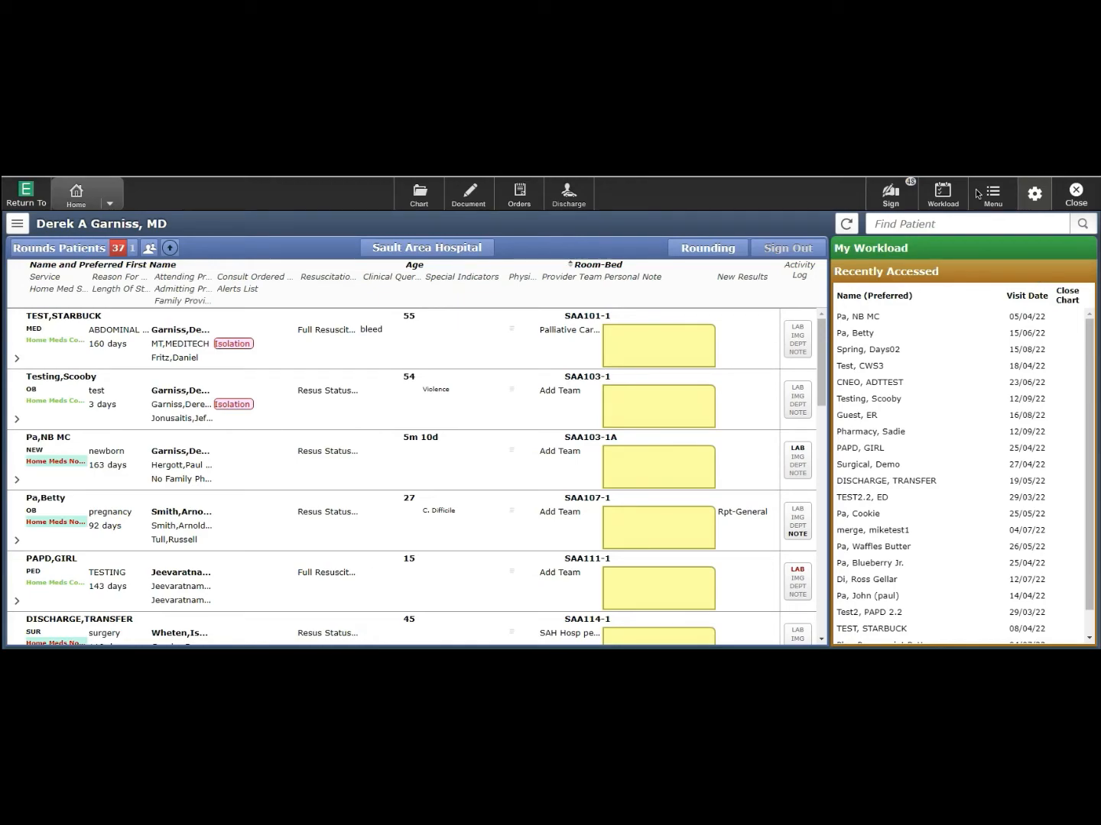
# - From the Sign list's Documents group, select the first Internal Medicine Consult and edit it
pyautogui.click(880, 203)
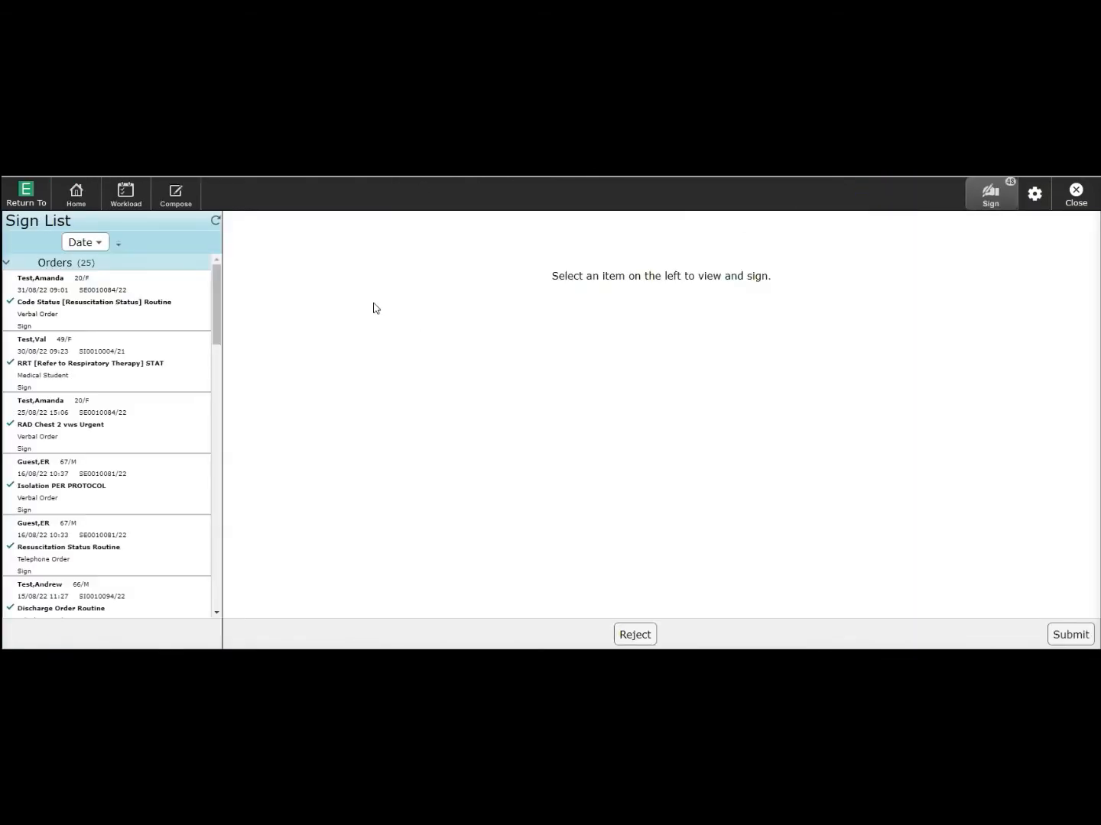
pyautogui.click(8, 262)
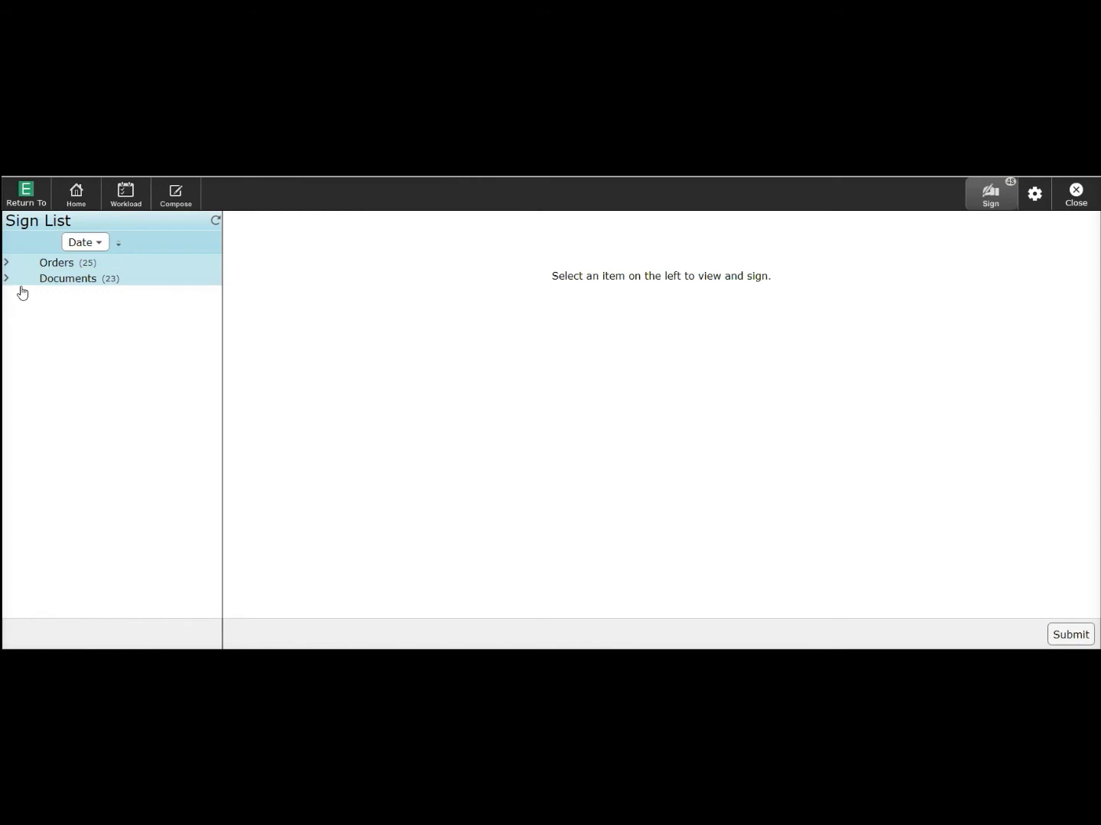
pyautogui.click(20, 285)
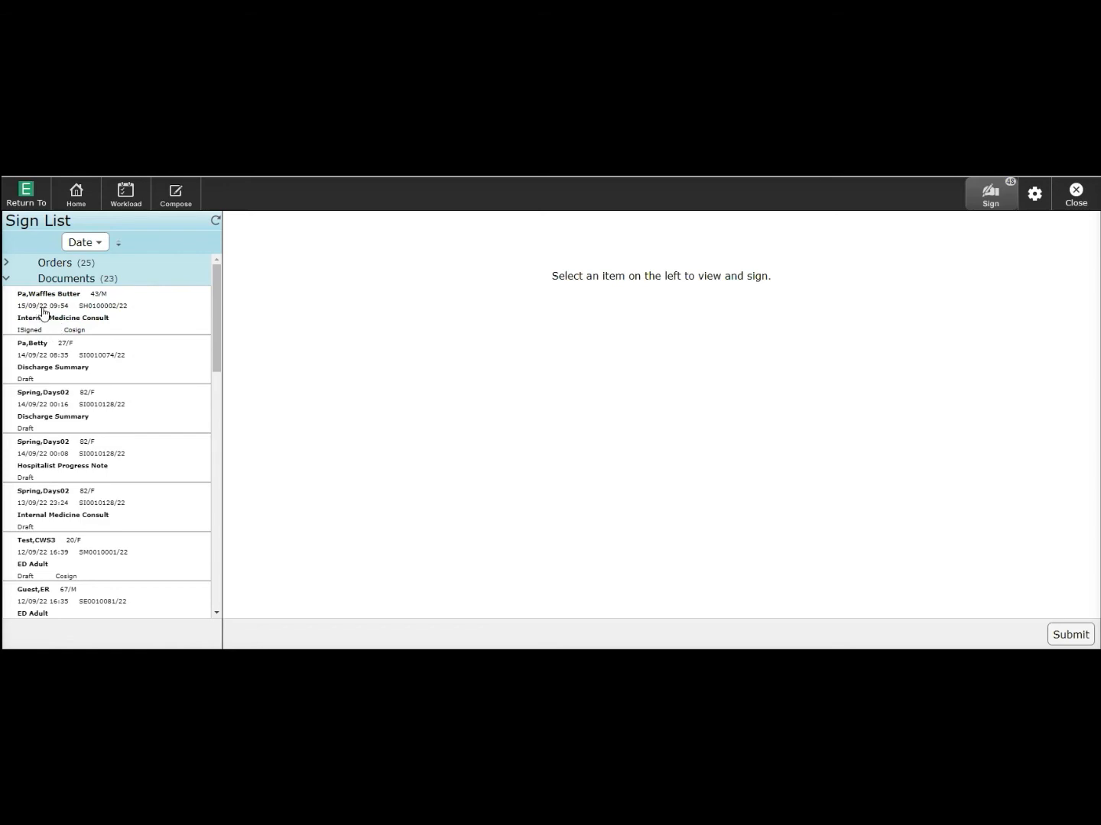
pyautogui.click(42, 310)
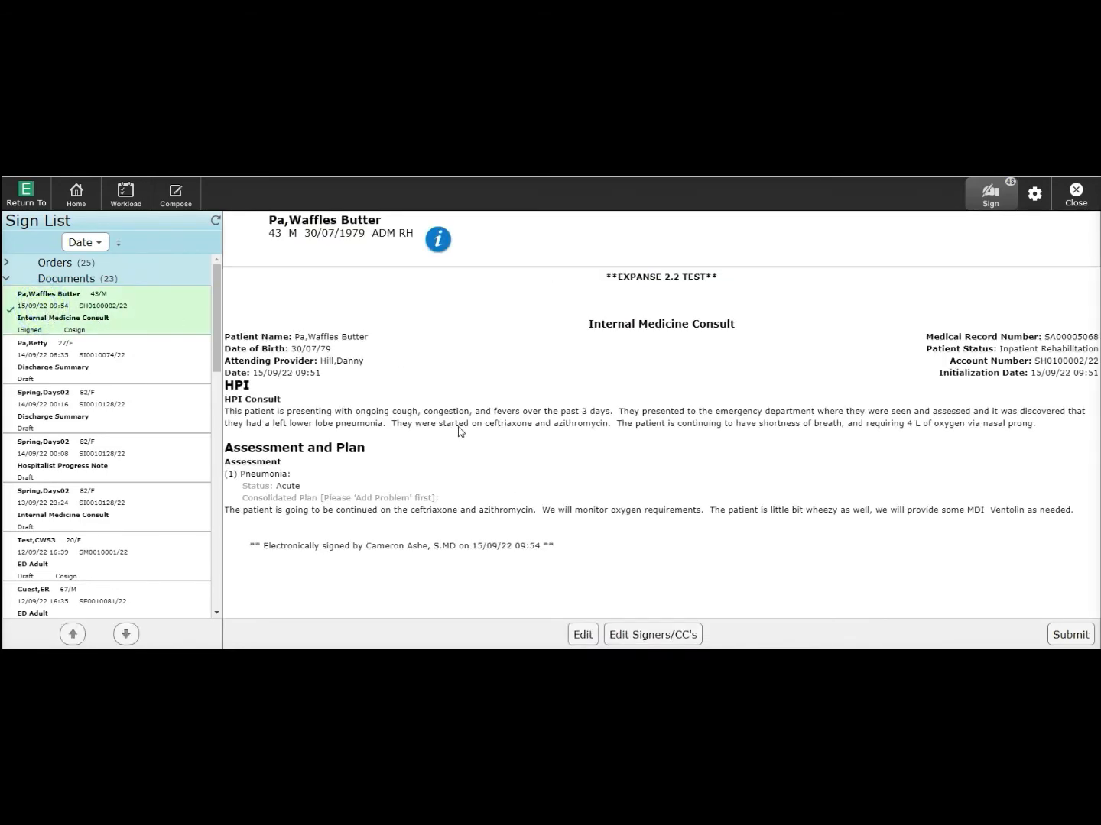
pyautogui.click(581, 634)
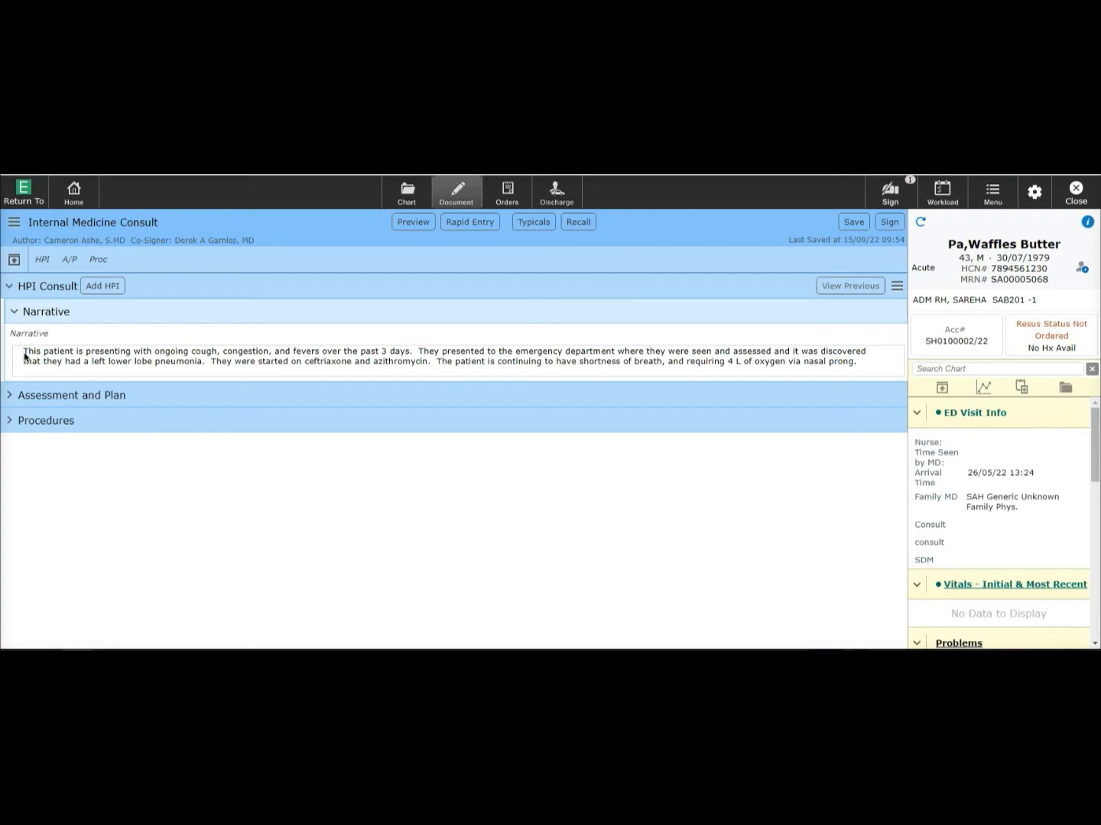
# - Change the HPI narrative's fever duration from 3 days to 5 days
pyautogui.click(75, 360)
pyautogui.click(75, 362)
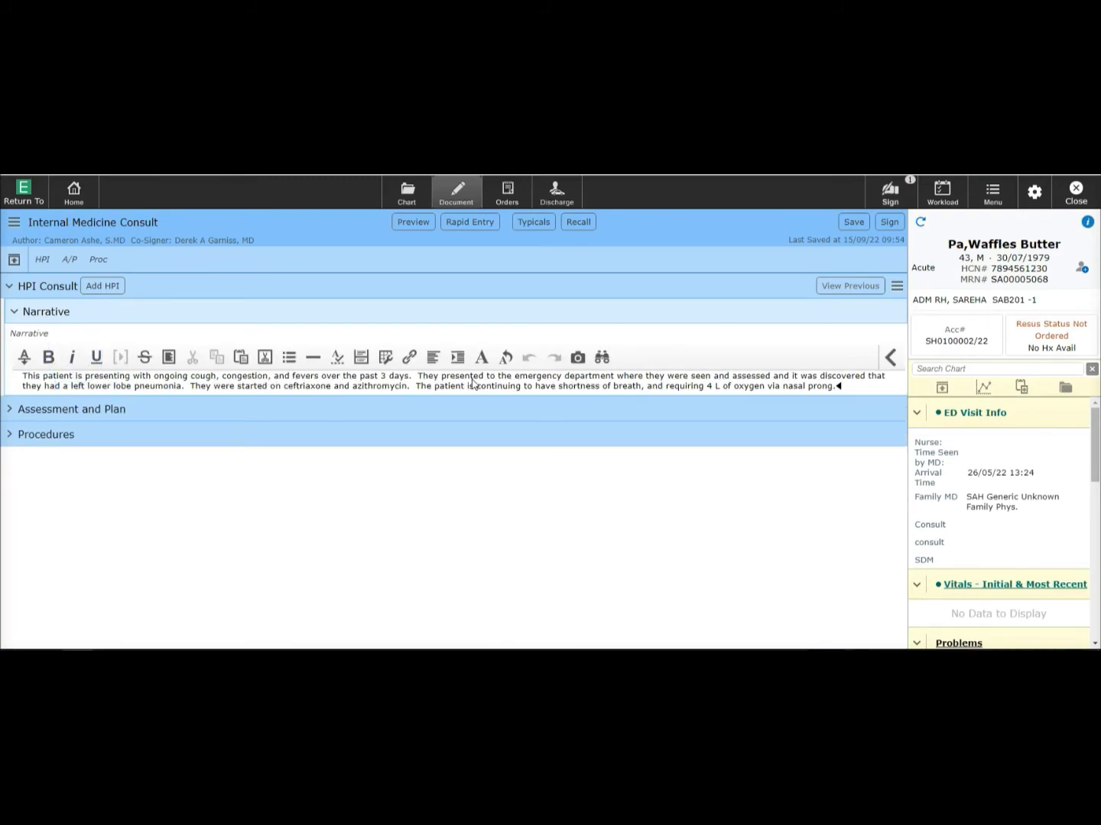
pyautogui.click(386, 376)
pyautogui.press('BackSpace')
pyautogui.press('BackSpace')
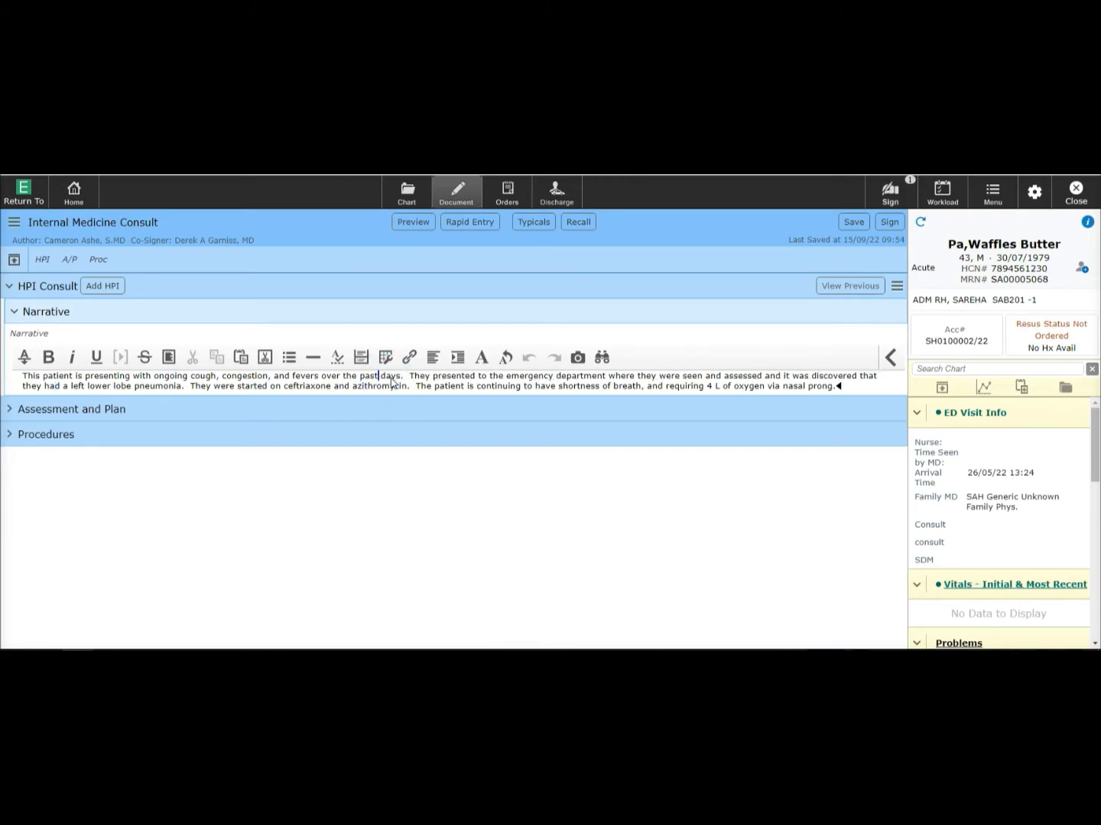
pyautogui.write('5')
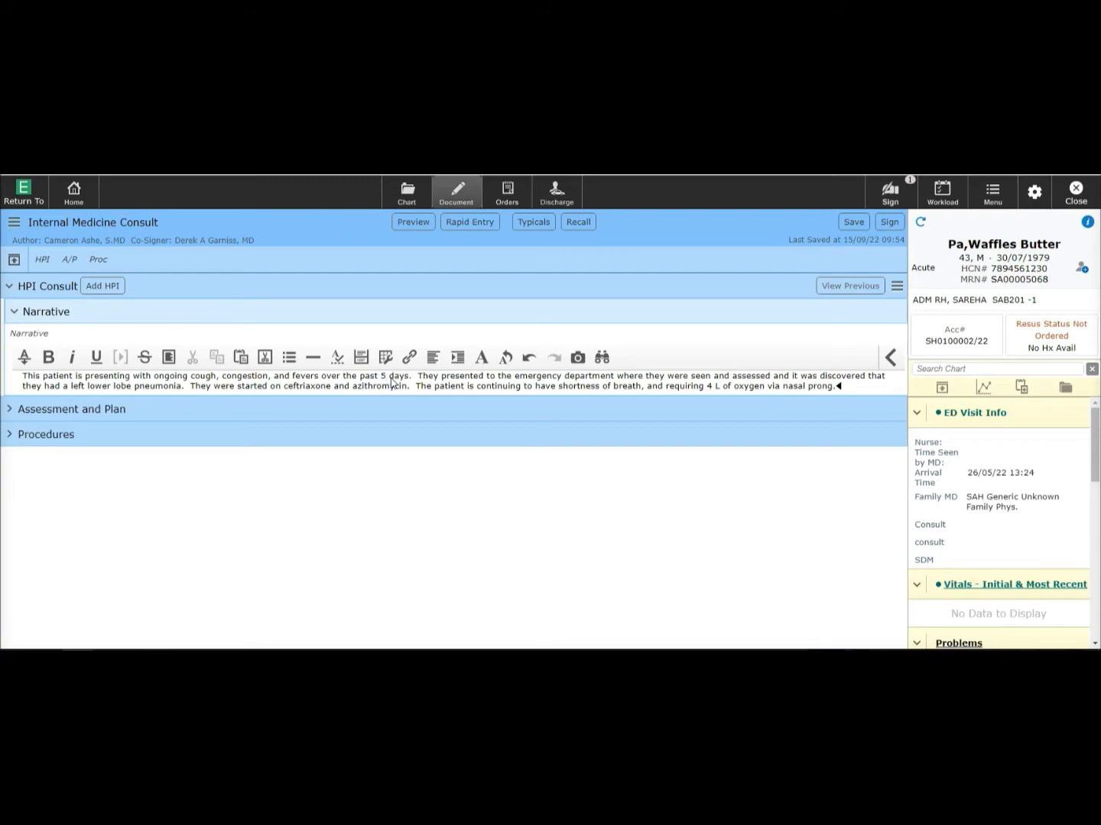
# - Add a new line reading 'The patient.' at the end of the HPI narrative
pyautogui.click(836, 388)
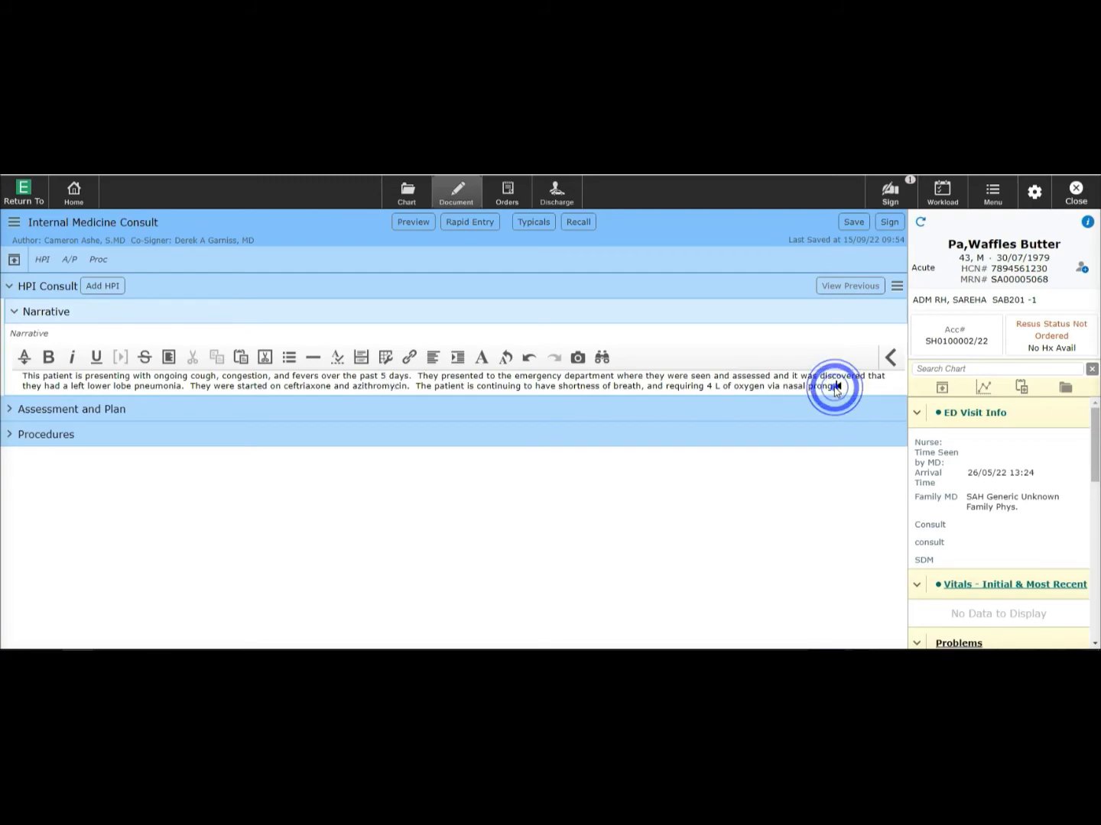
pyautogui.press('Return')
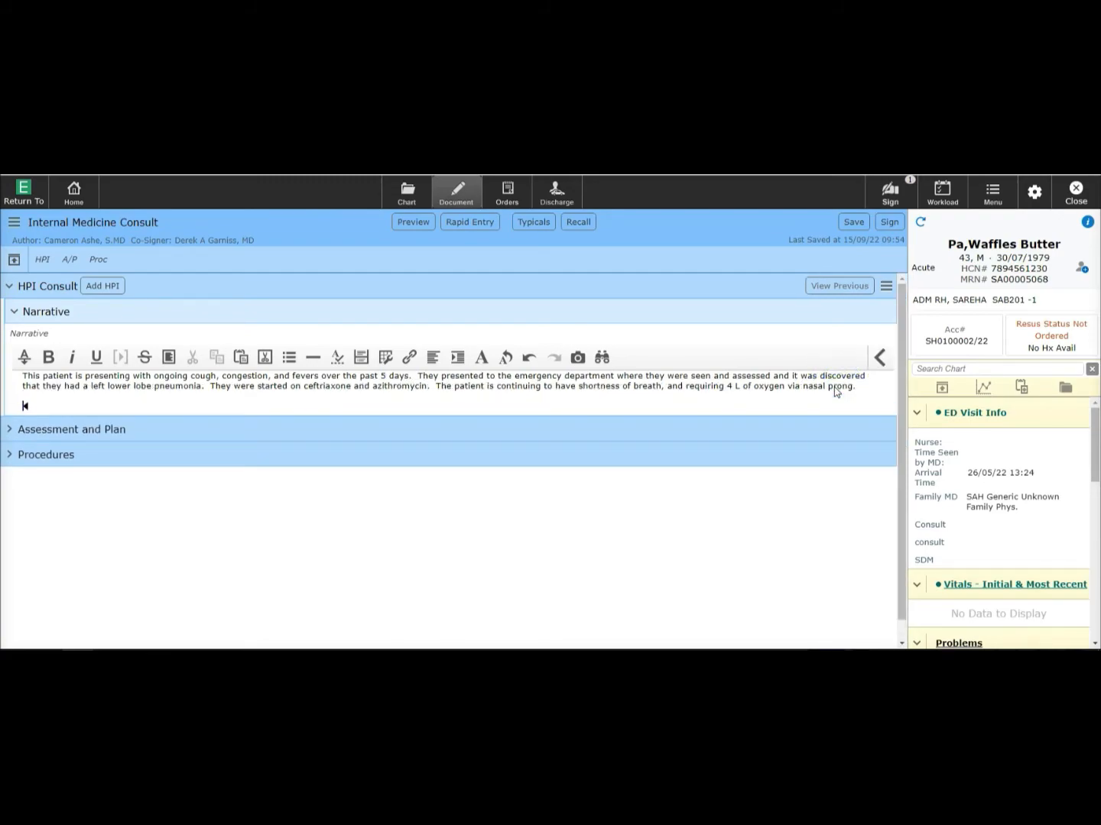
pyautogui.write('The patient.')
pyautogui.click(400, 221)
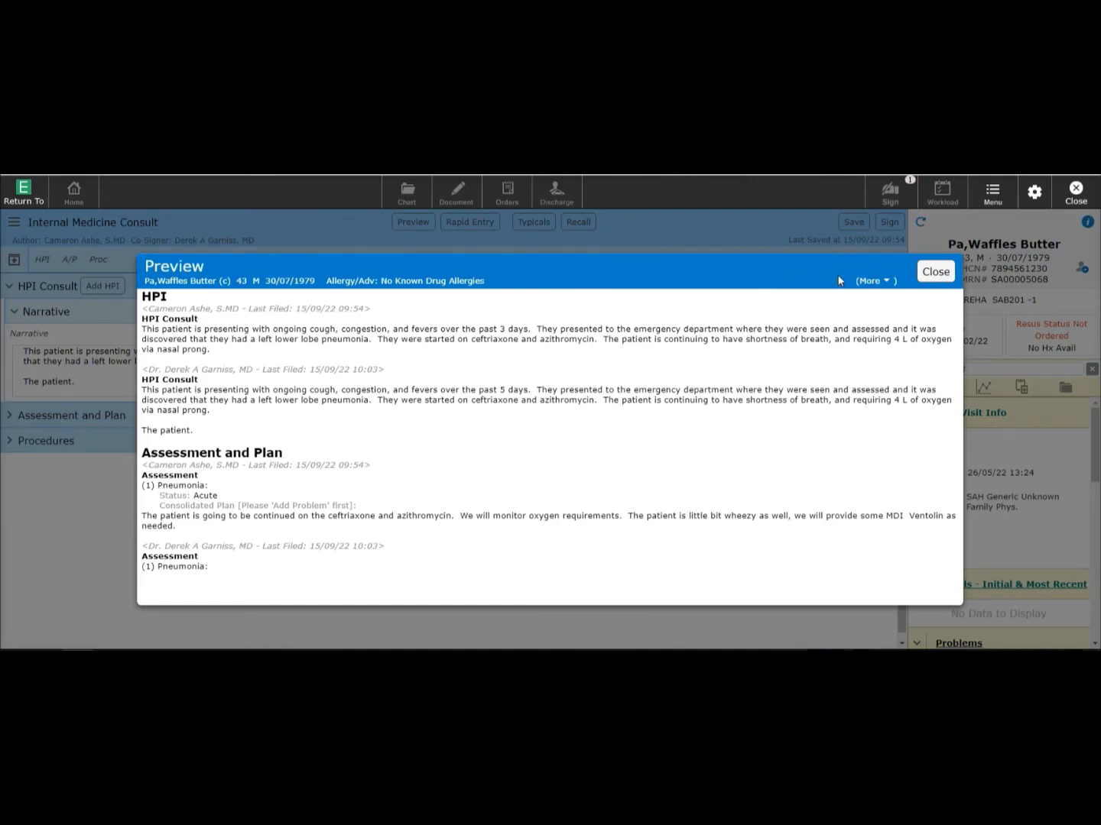
pyautogui.click(936, 272)
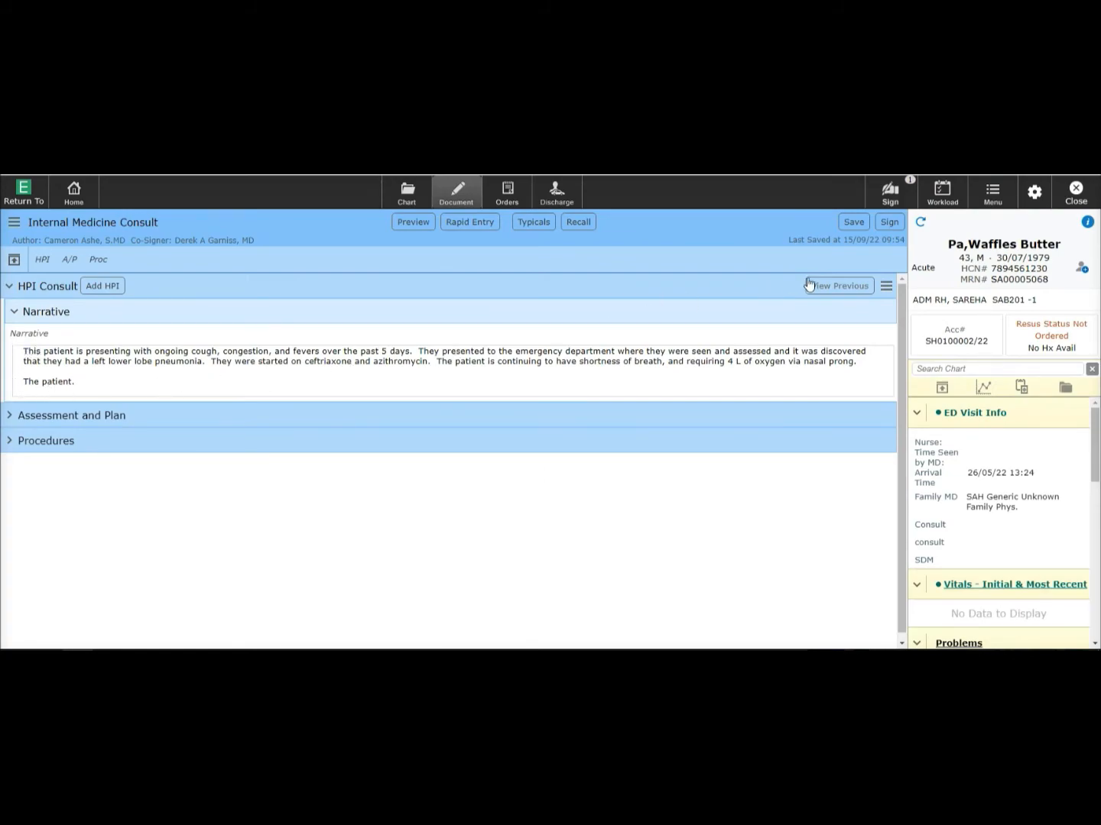
# - Clear the HPI Consult responses, enter 'The patient ....' as the narrative, and preview the note
pyautogui.click(887, 288)
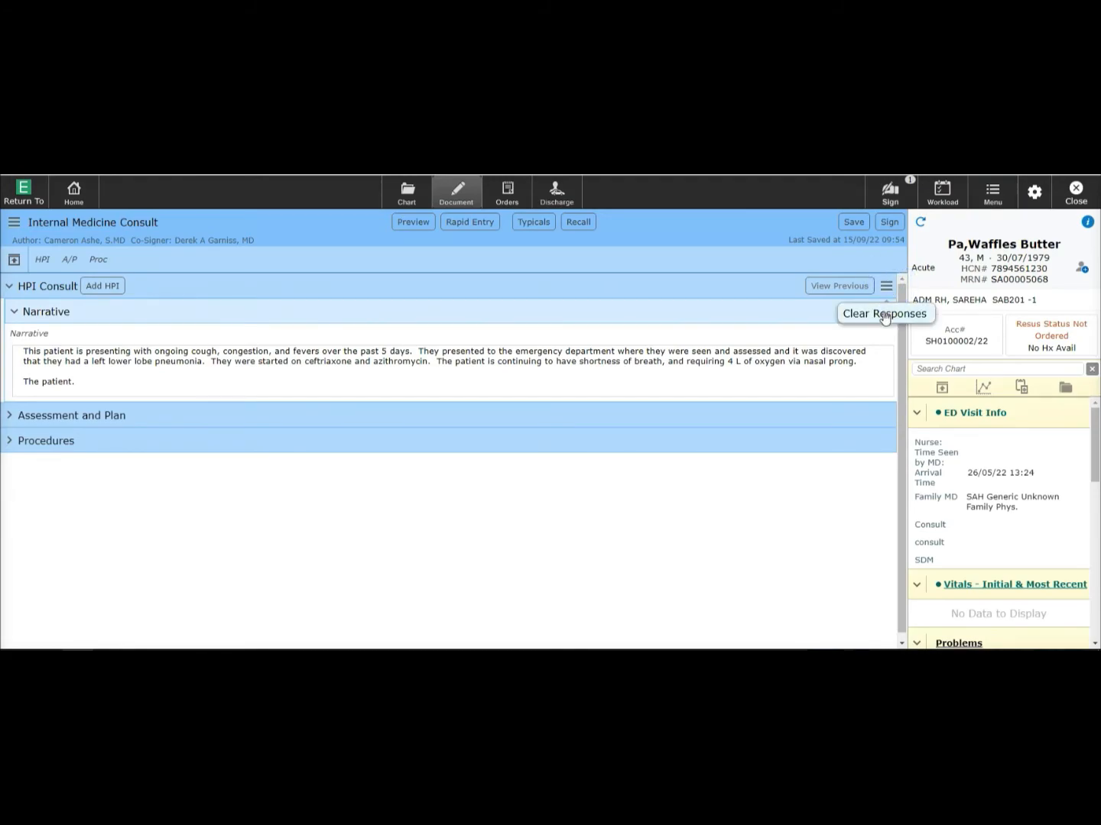
pyautogui.click(884, 316)
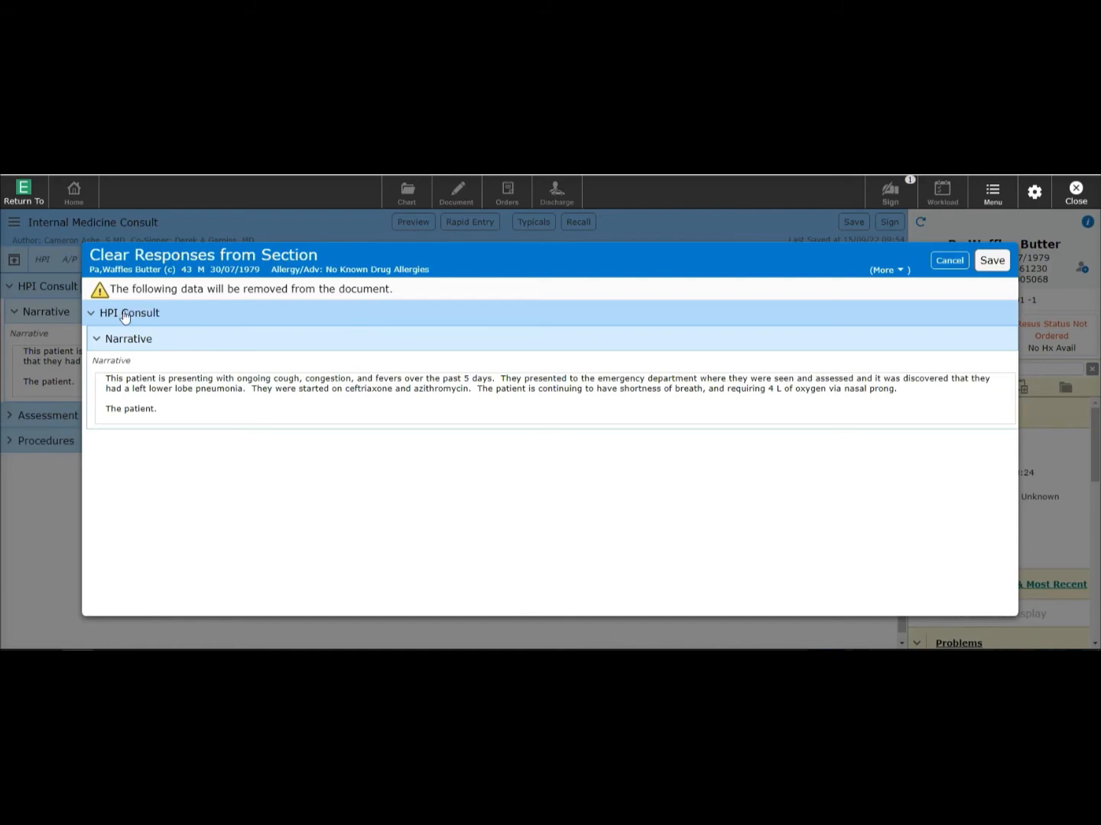
pyautogui.click(994, 261)
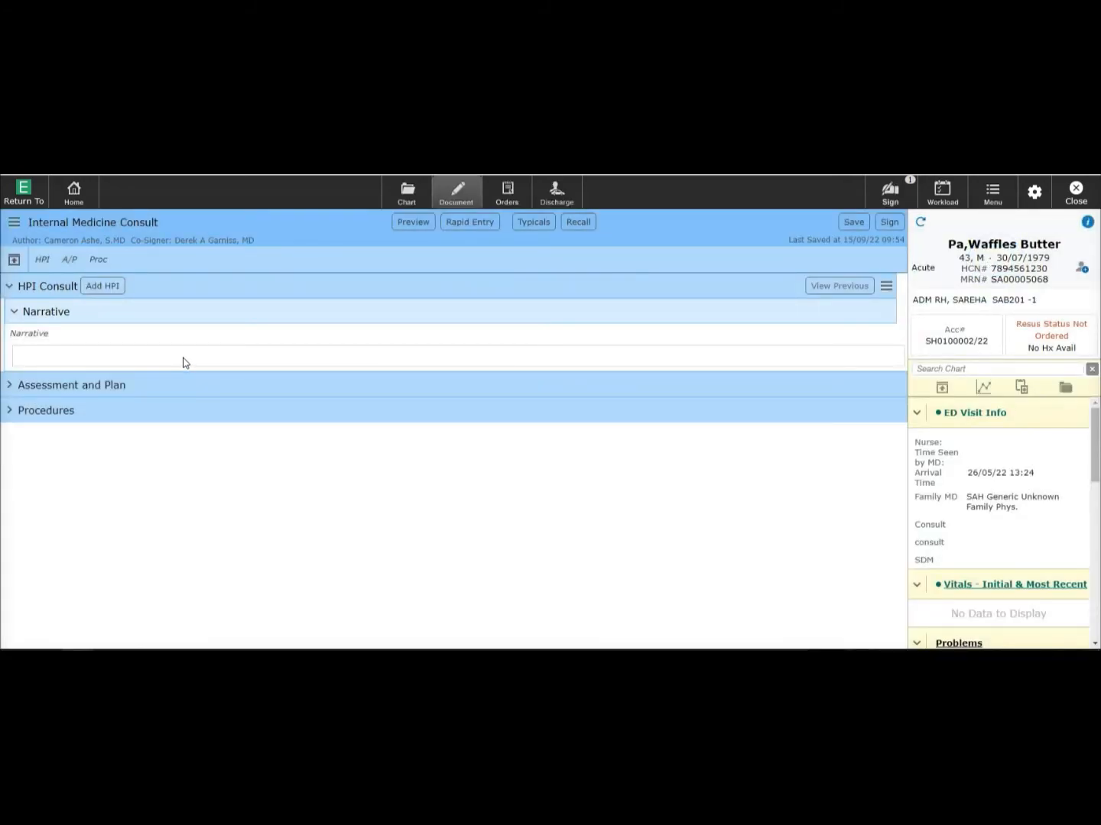
pyautogui.click(182, 359)
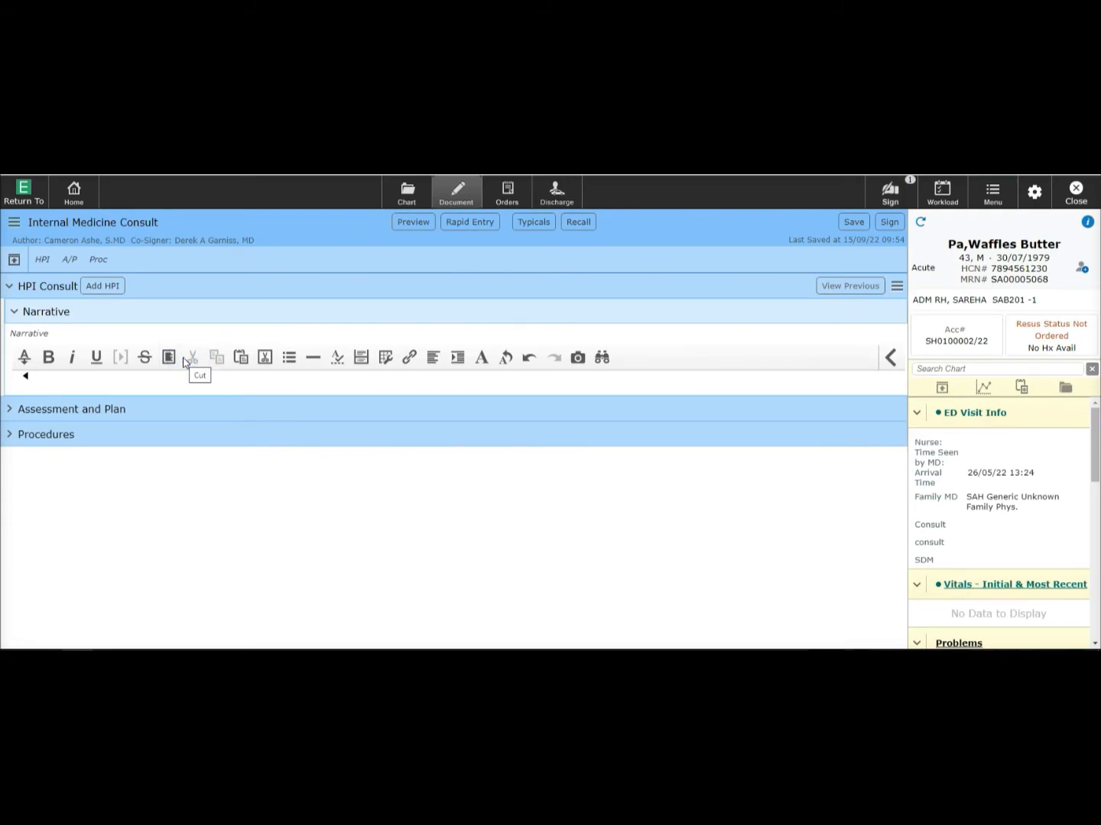
pyautogui.write('The patient ....')
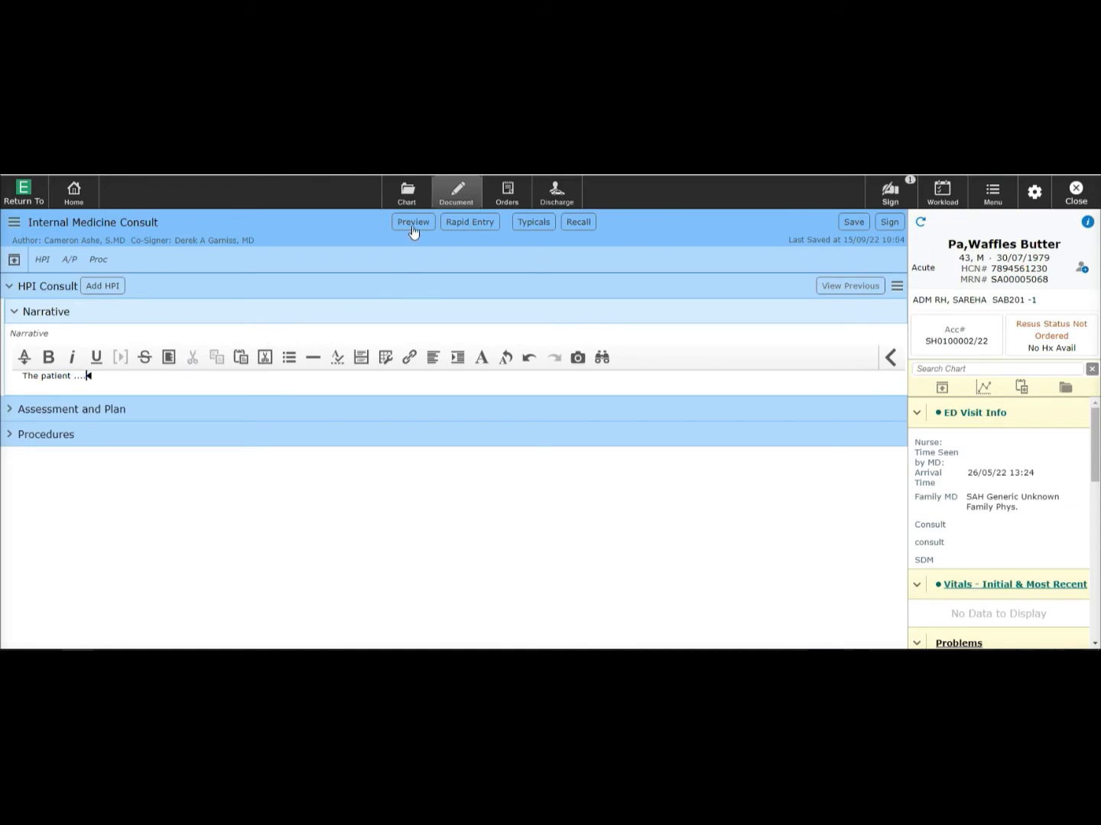
pyautogui.click(412, 221)
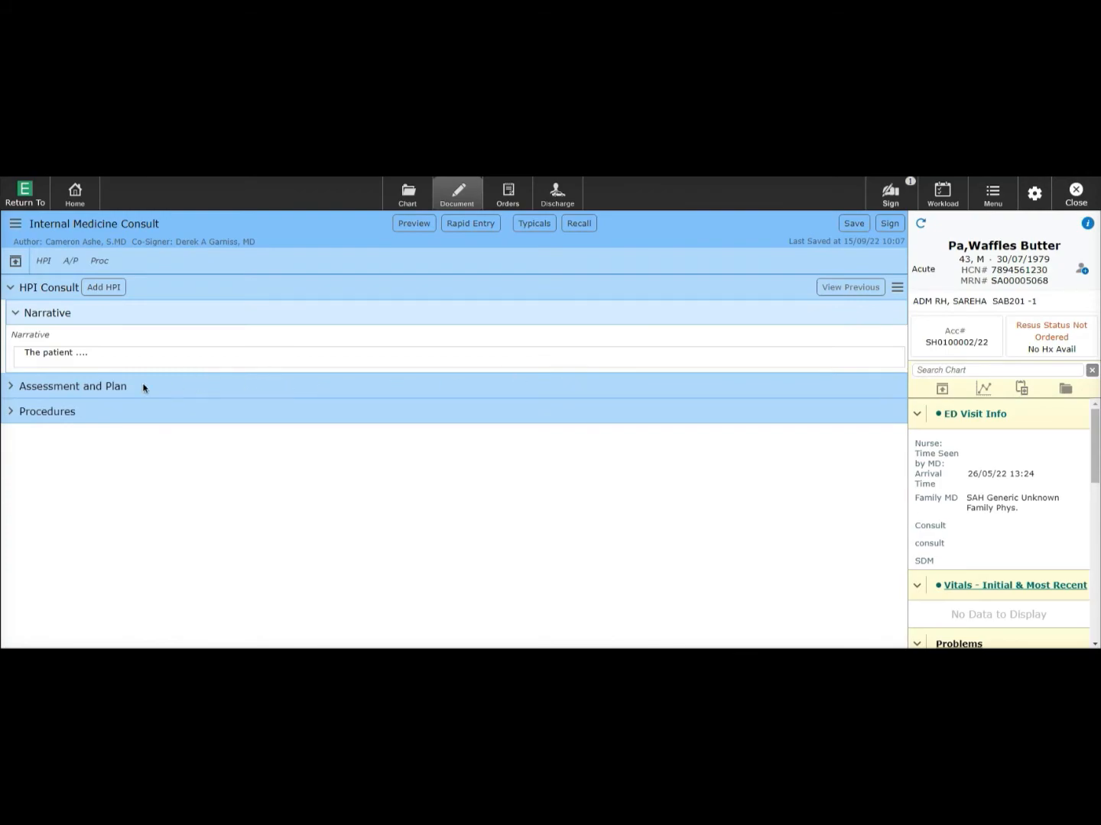
# - Remove the Pneumonia problem from the consult's Assessment and Plan section
pyautogui.click(12, 388)
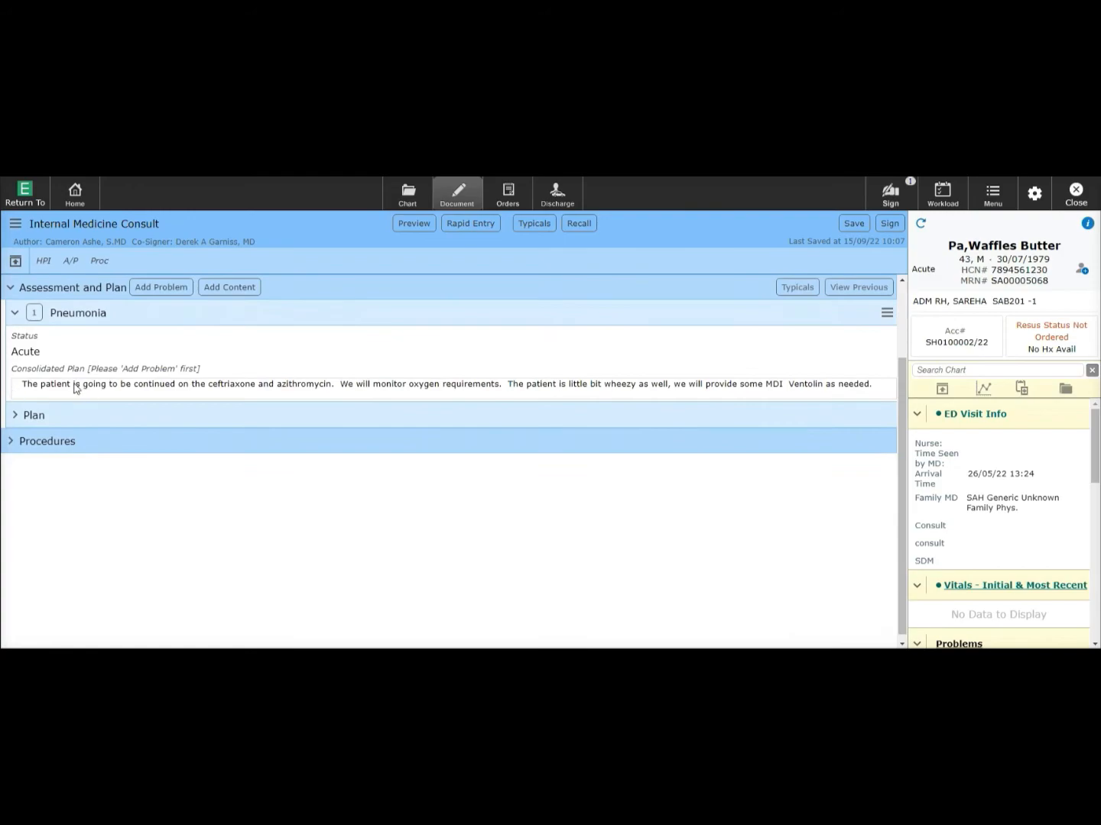
pyautogui.scroll(-1, 48, 388)
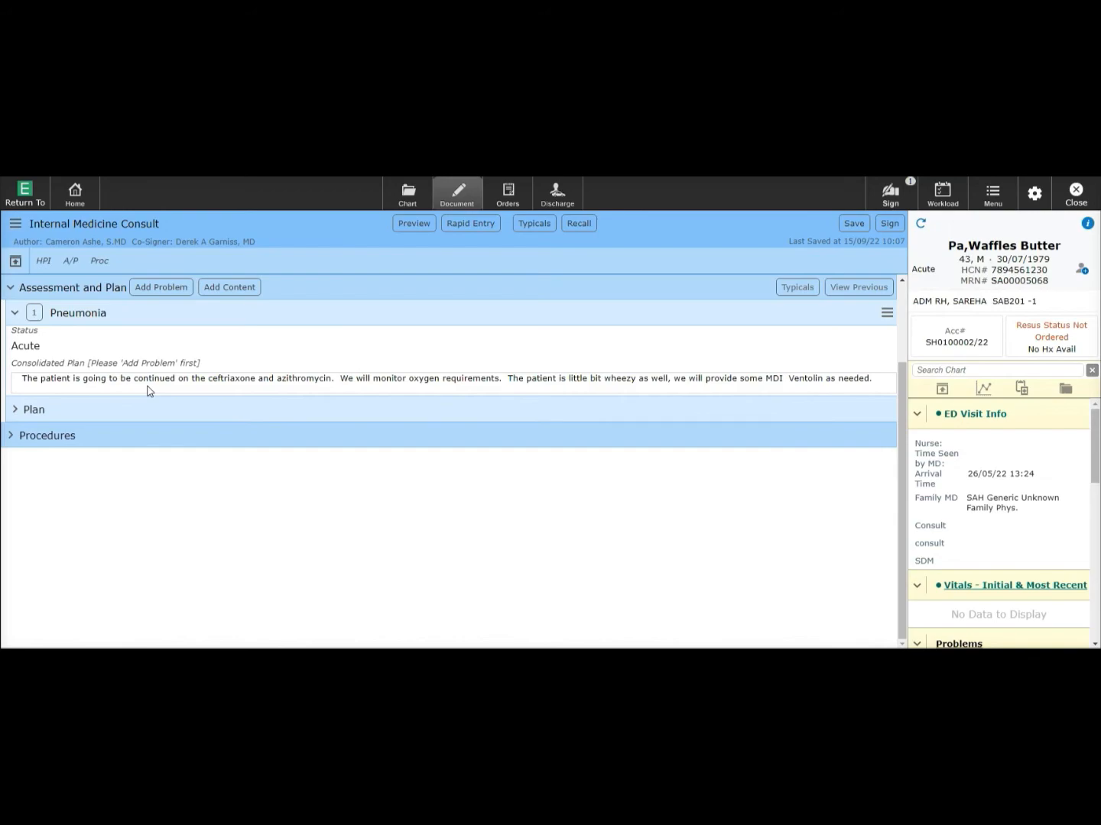
pyautogui.click(886, 313)
pyautogui.click(872, 340)
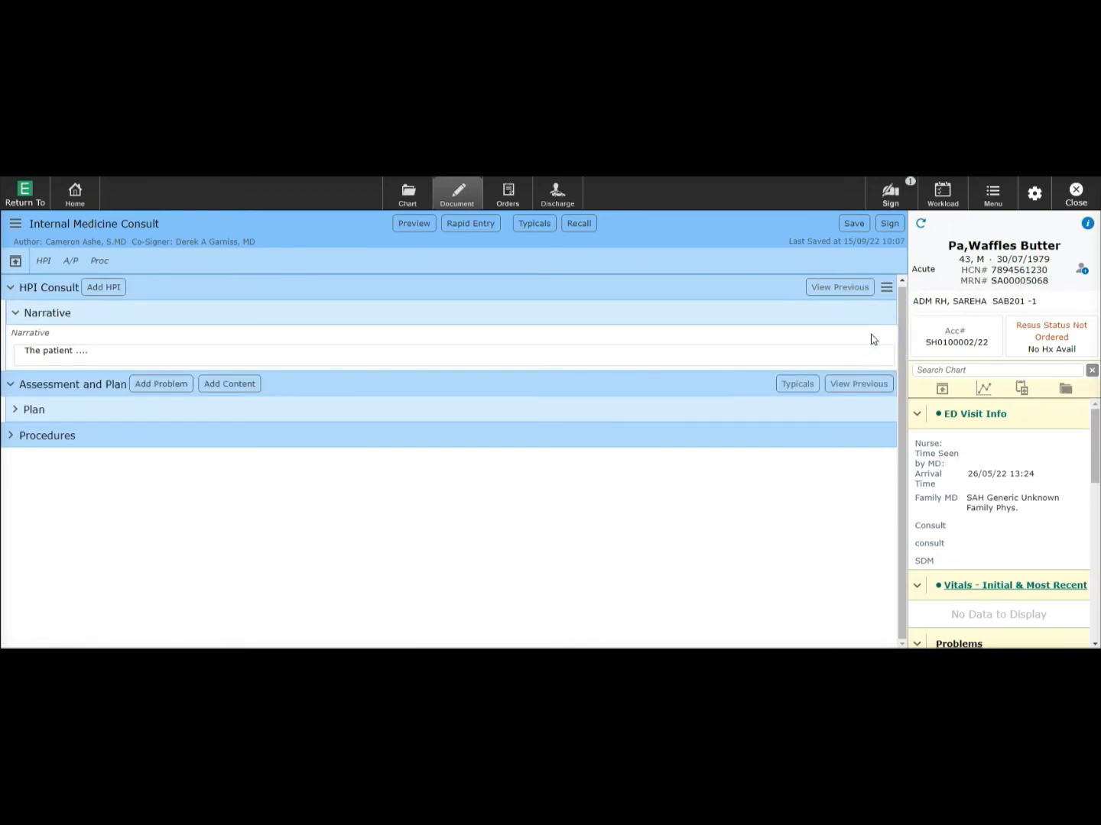
pyautogui.click(55, 408)
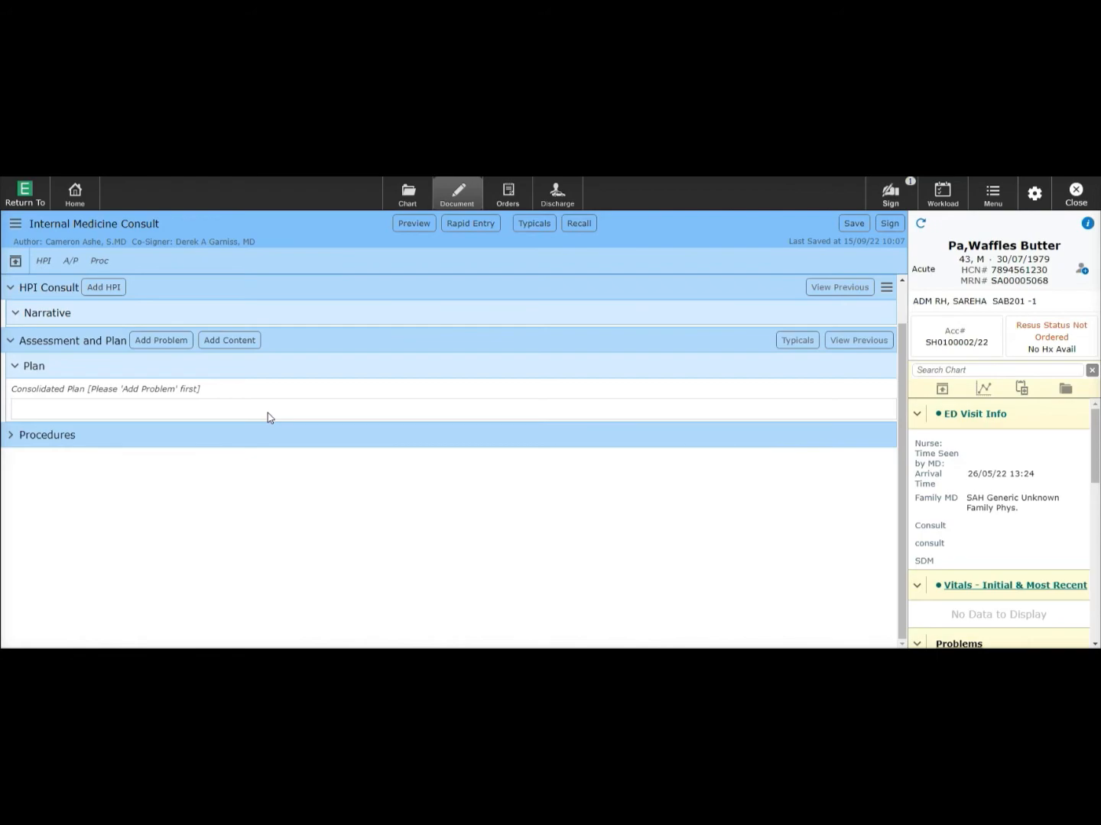
pyautogui.click(14, 369)
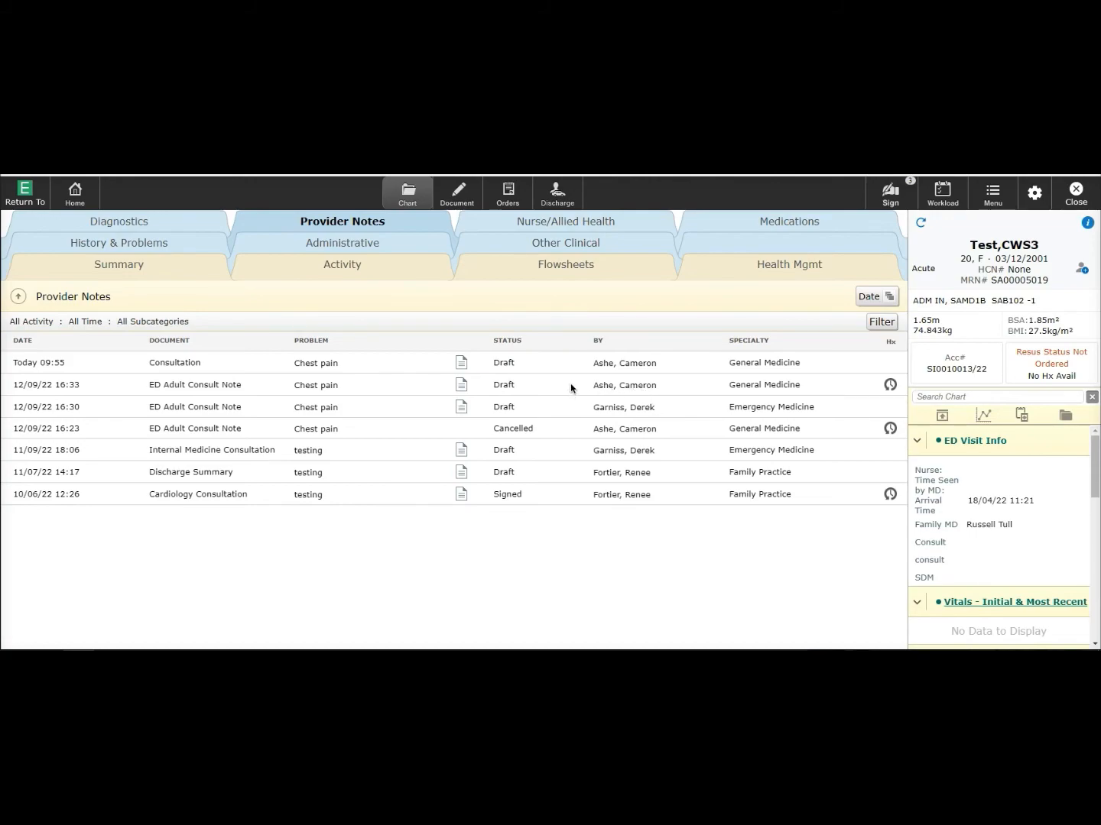
# - Edit today's draft Consultation note, confirming the switch to its visit
pyautogui.click(460, 365)
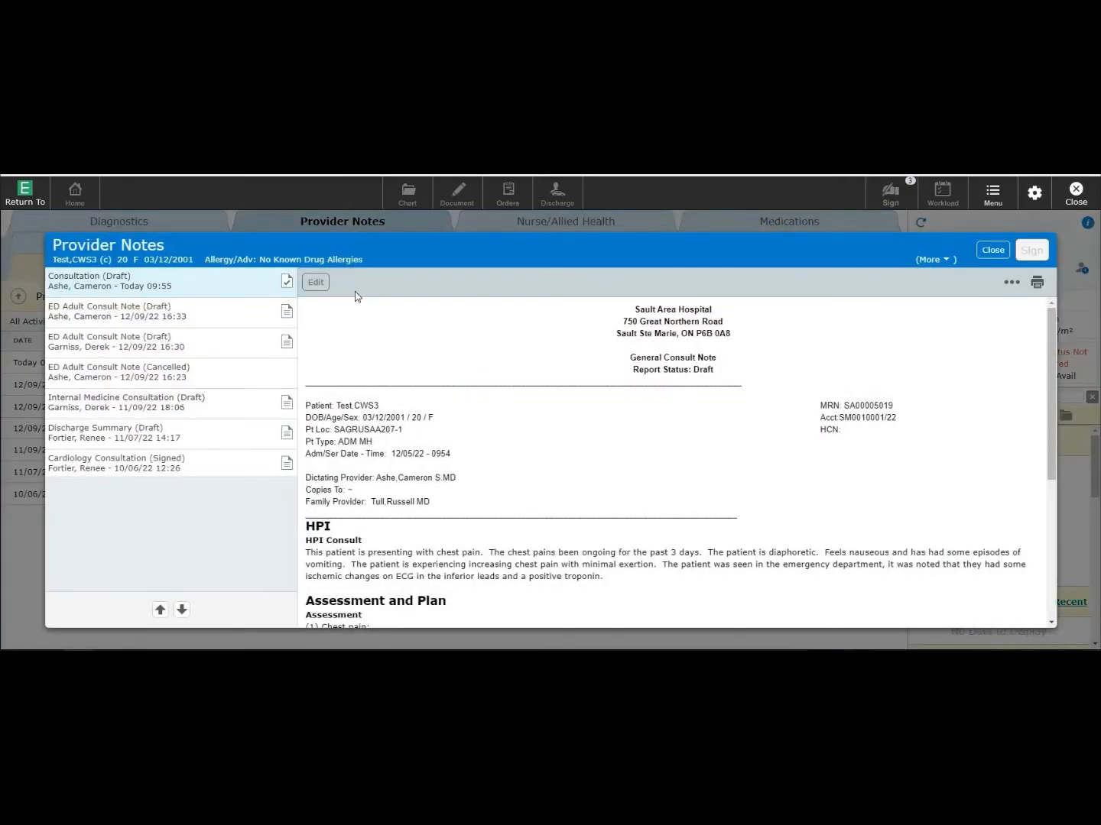
pyautogui.click(316, 283)
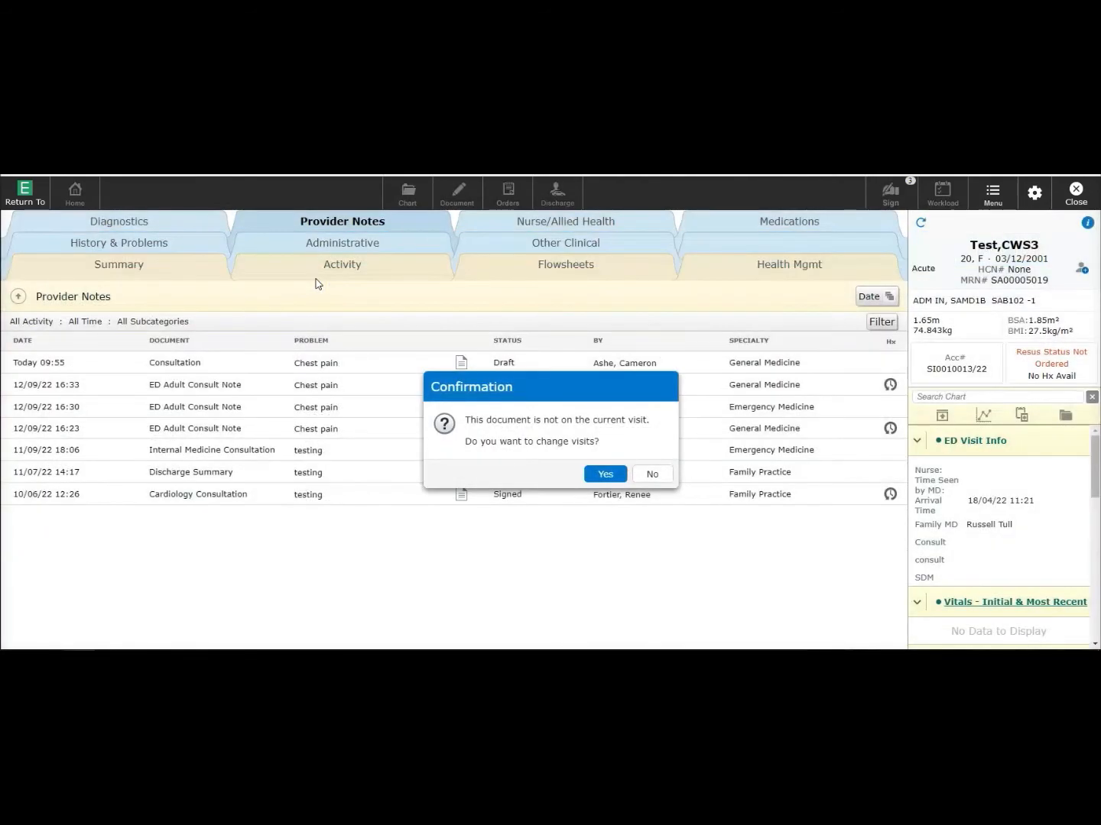
pyautogui.click(597, 468)
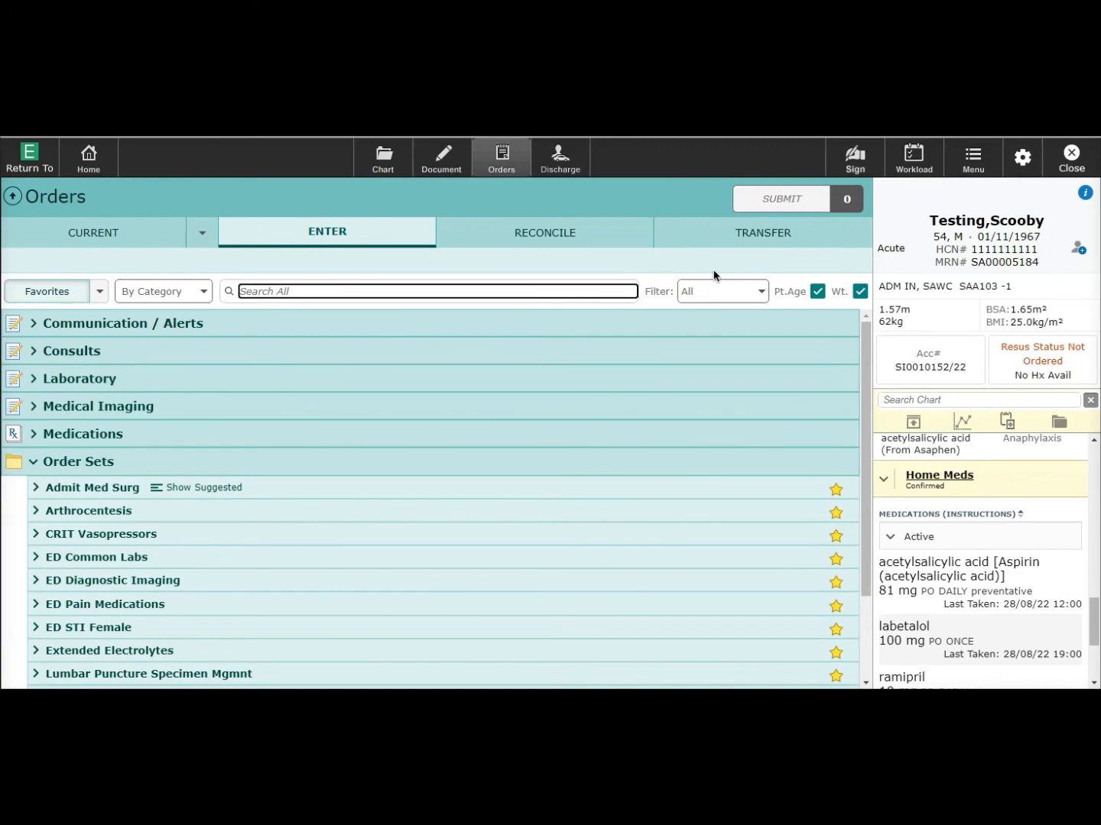
# - Search for troponin and queue an Urgent Troponin I High Sensitivity order
pyautogui.click(388, 290)
pyautogui.write('troponin')
pyautogui.press('Return')
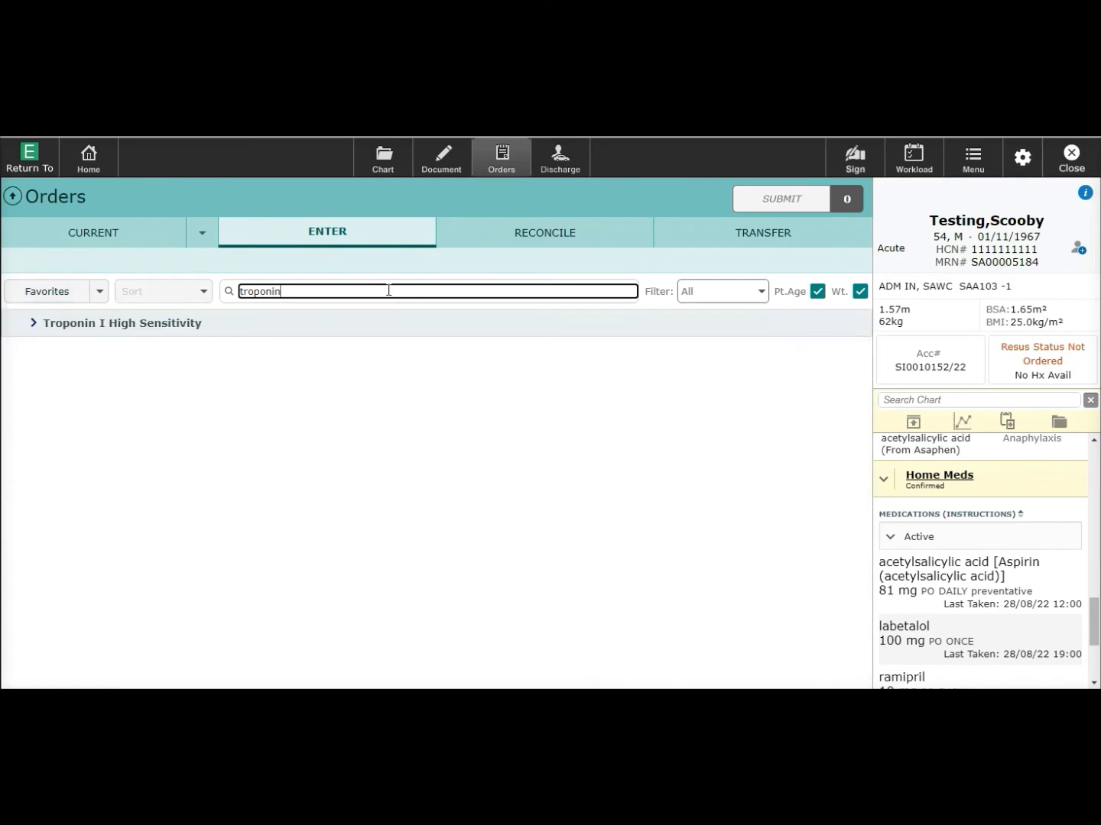
pyautogui.click(71, 331)
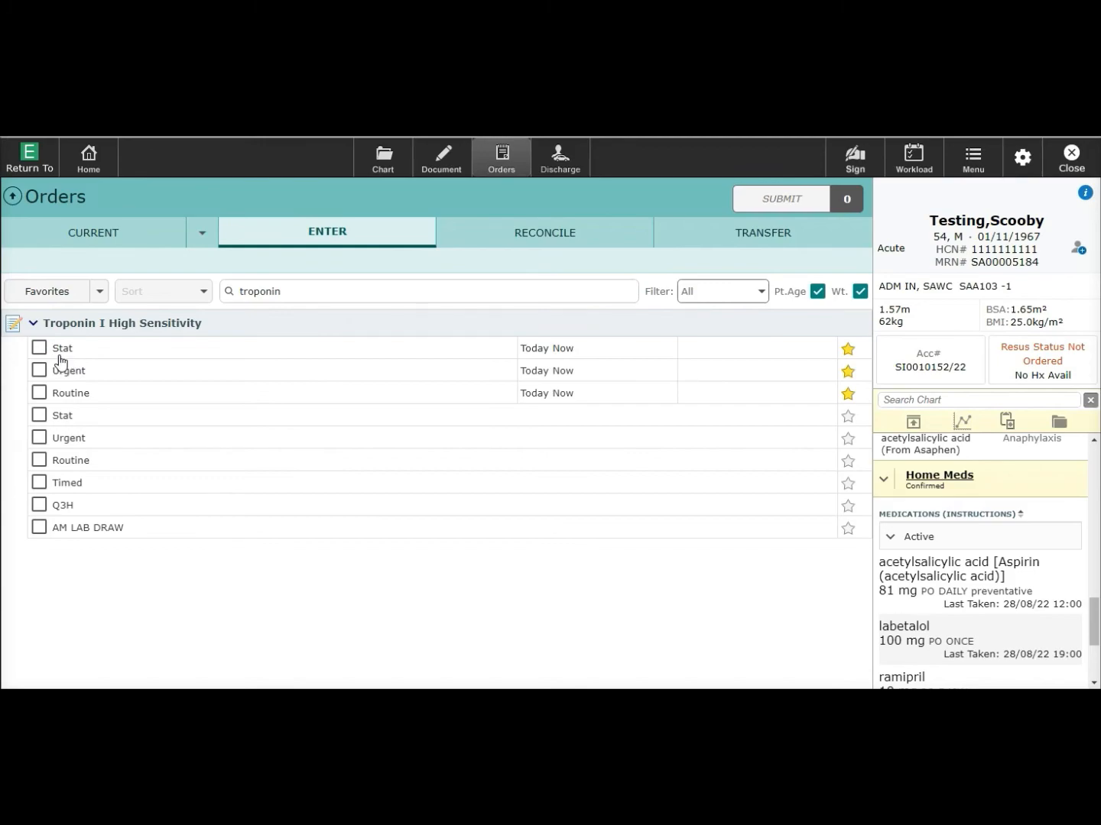
pyautogui.click(38, 370)
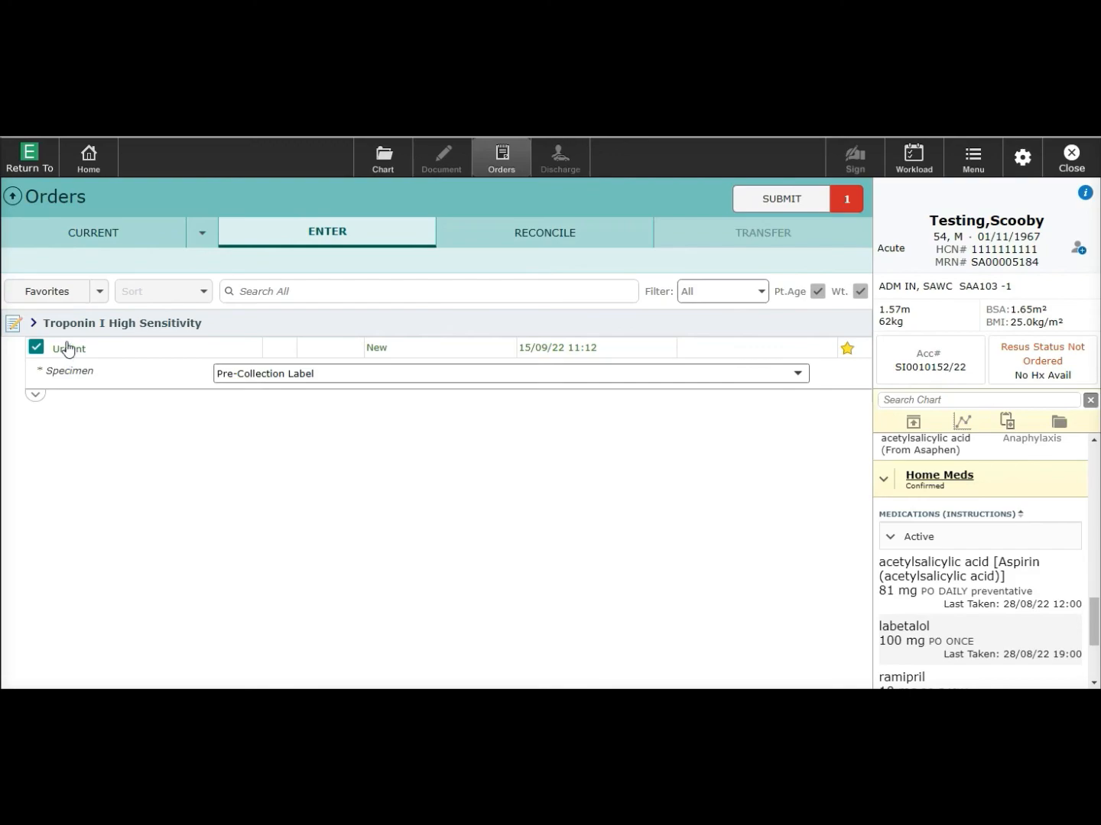
# - Set the troponin order's directions to Q8HR (every 8 hours) via Directions Lookup
pyautogui.click(66, 348)
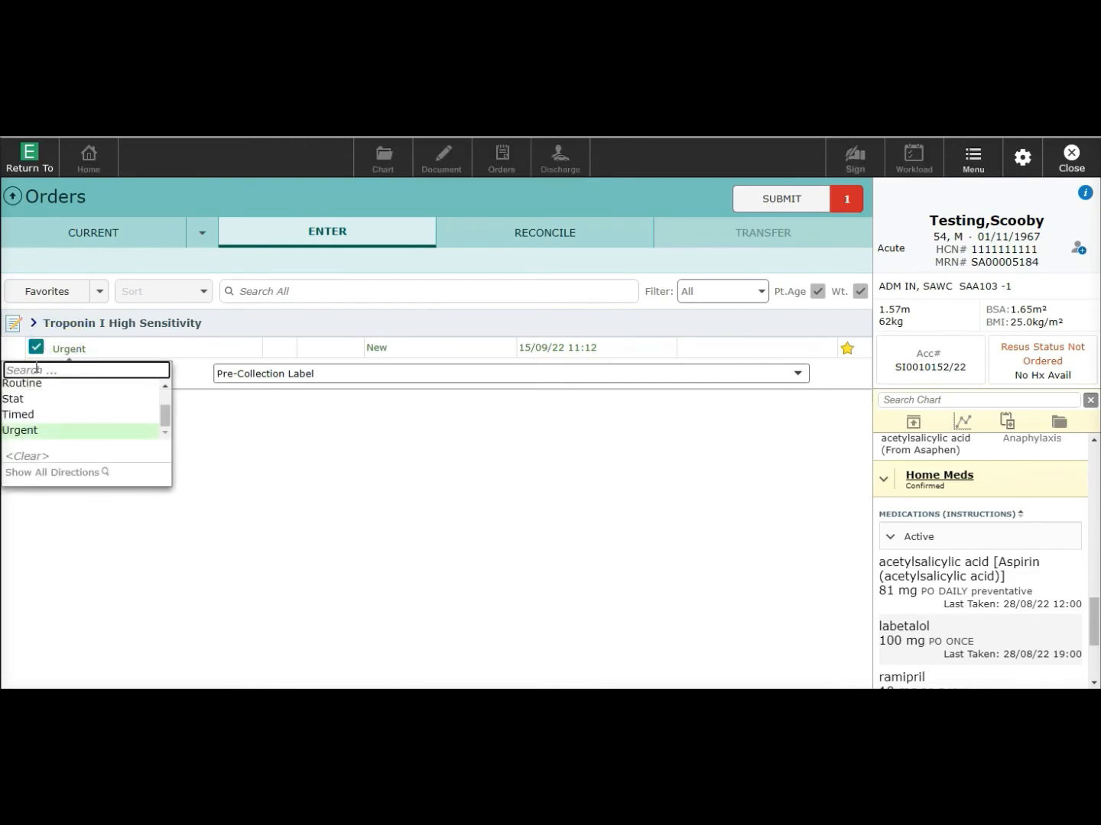
pyautogui.click(49, 475)
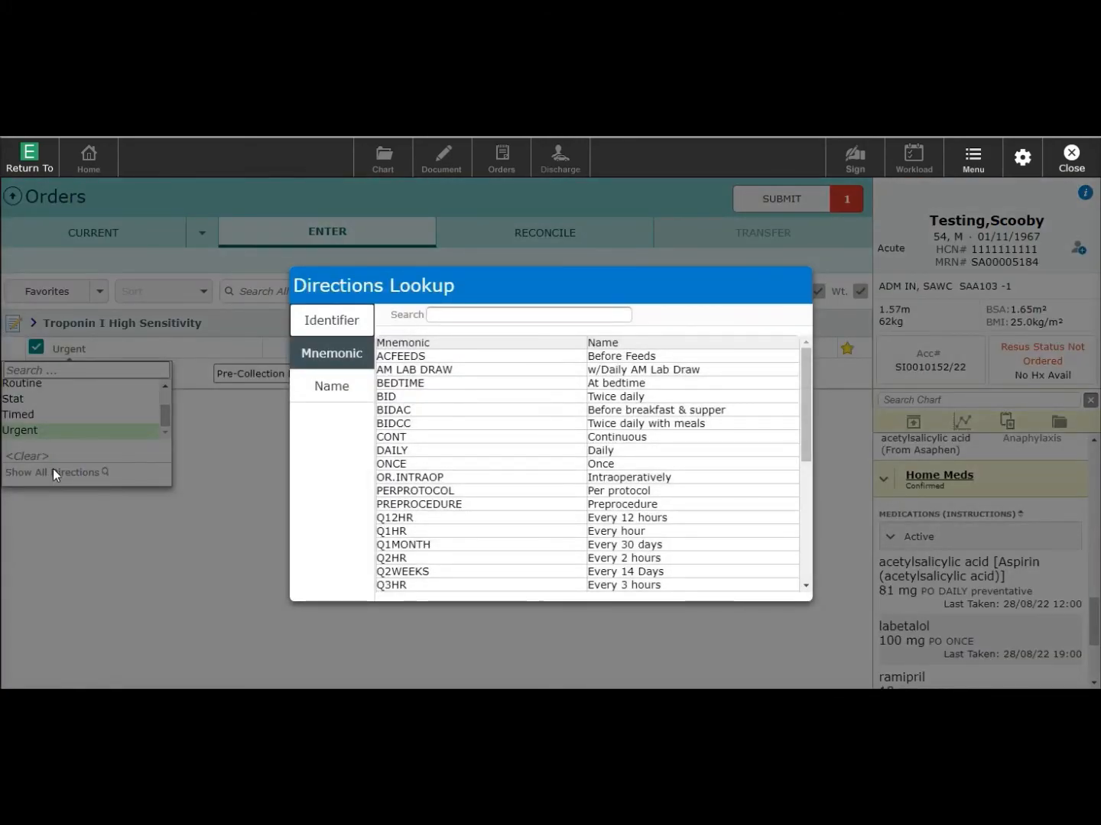
pyautogui.click(349, 389)
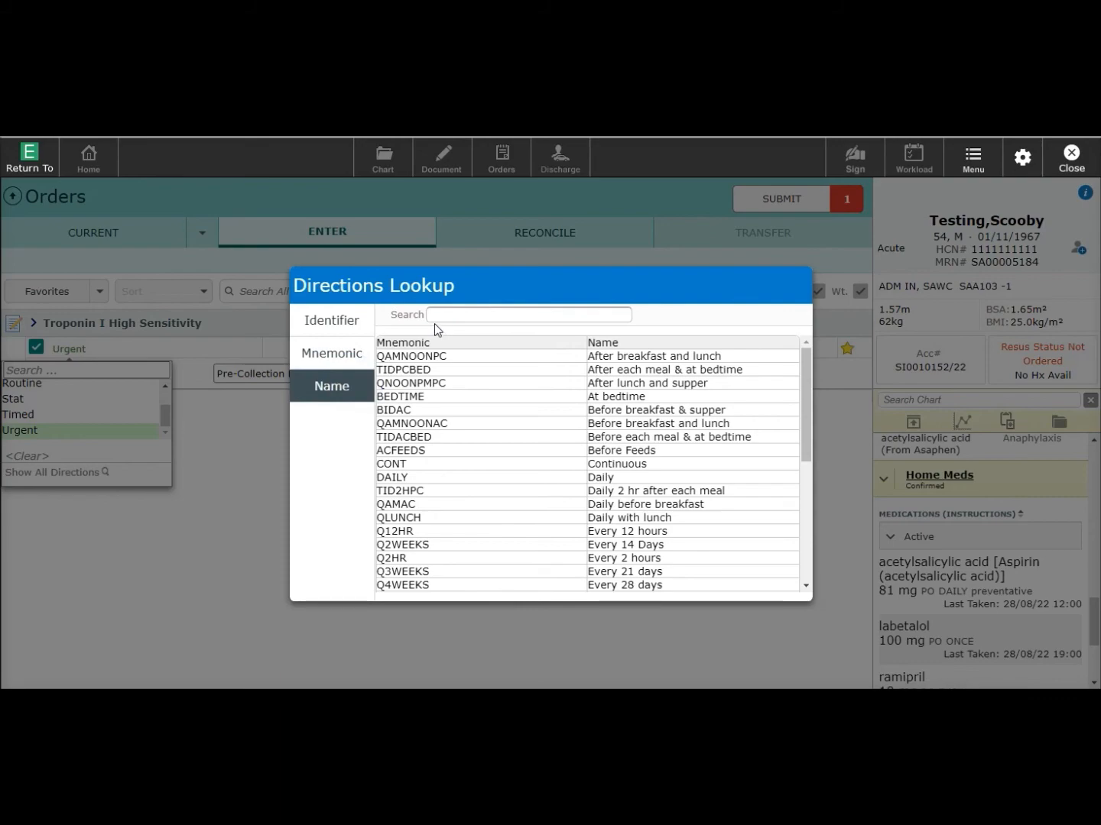
pyautogui.click(327, 354)
pyautogui.click(450, 314)
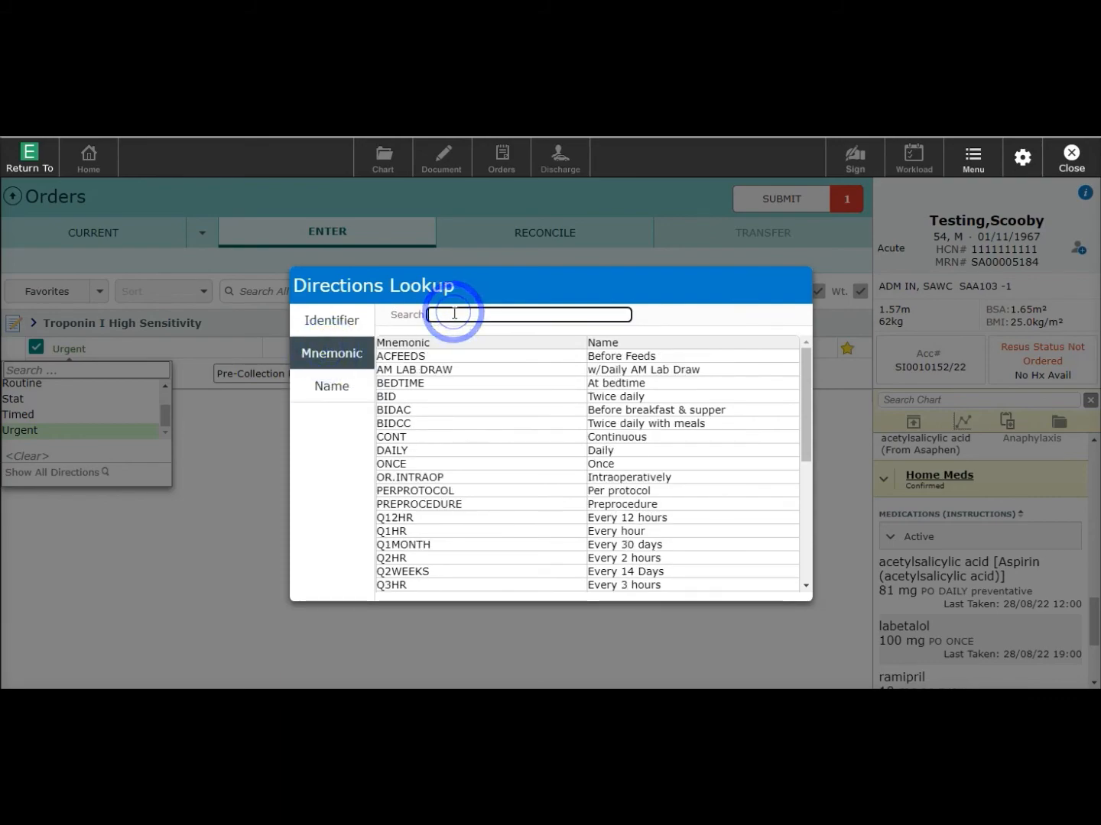
pyautogui.write('q8h')
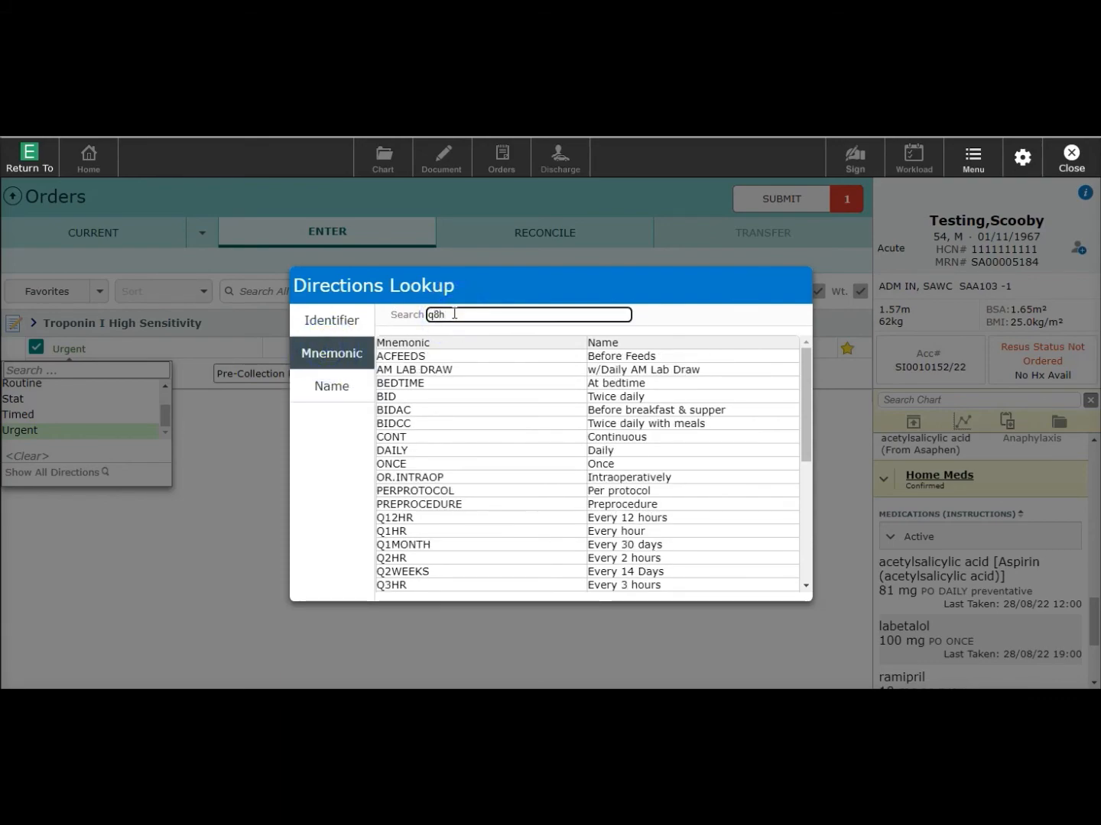
pyautogui.press('Return')
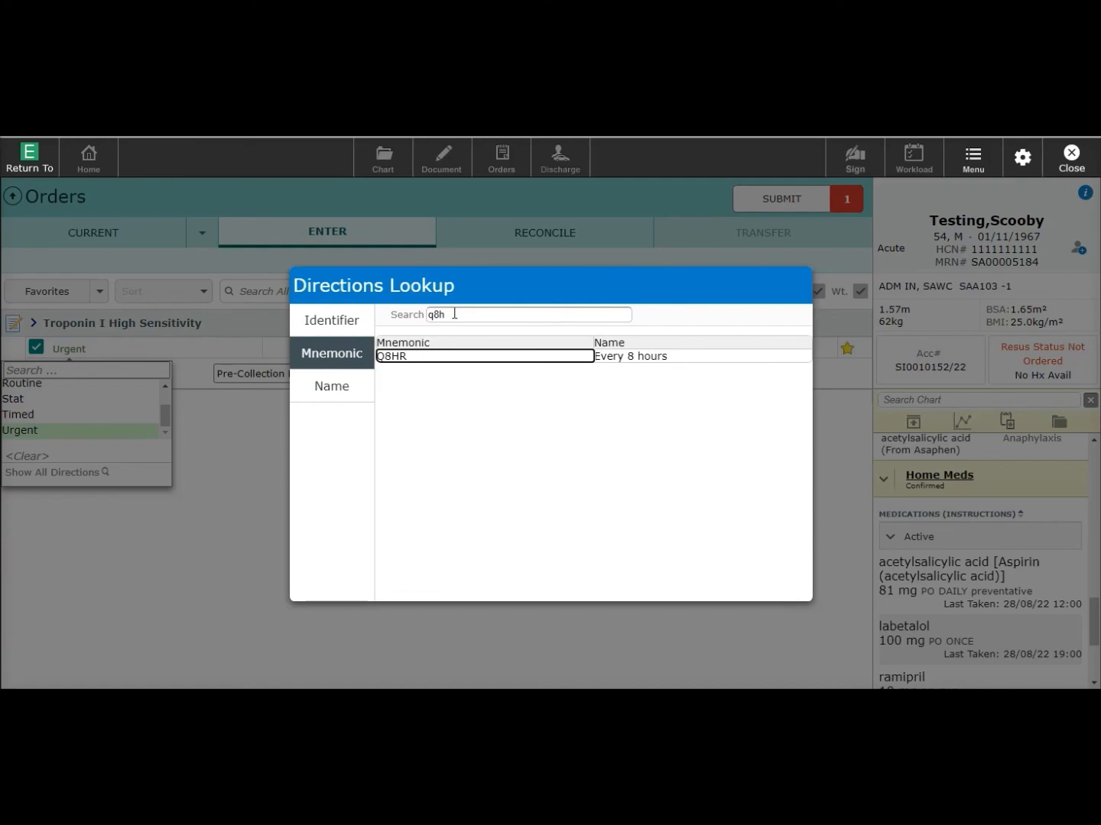
pyautogui.click(426, 359)
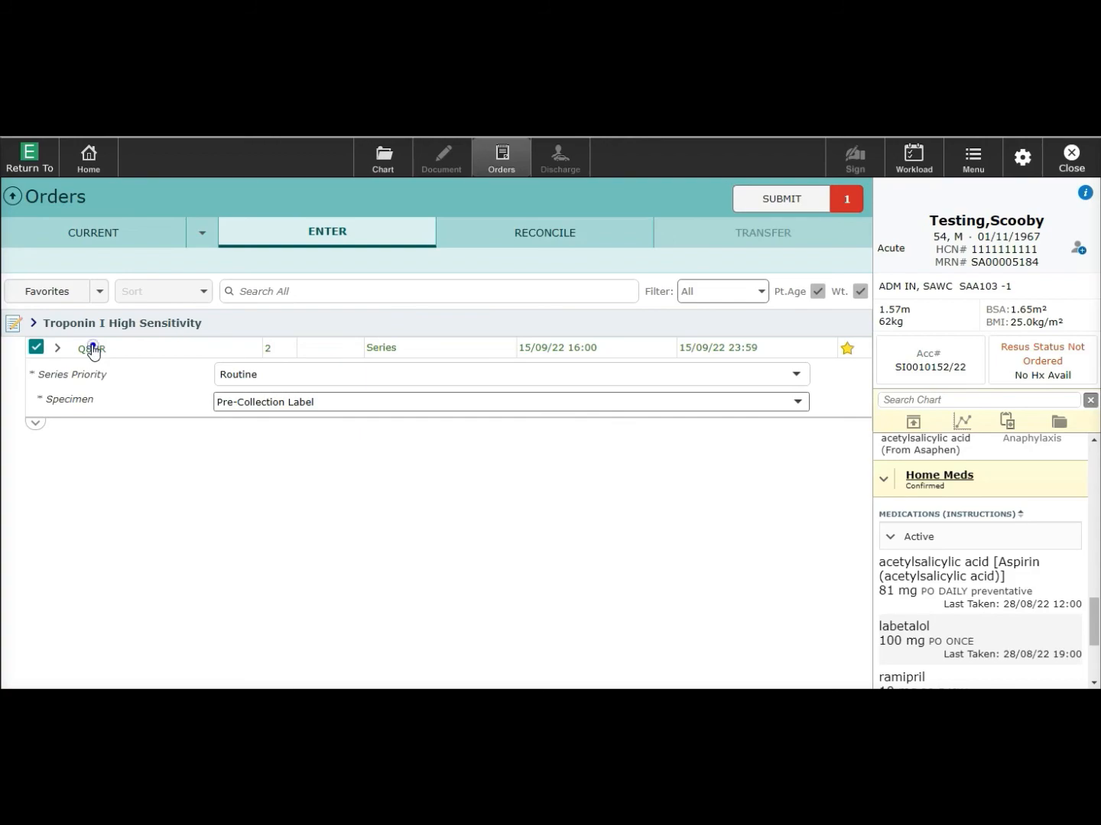
# - Make the Q8HR troponin series 3 draws with Timed series priority
pyautogui.click(91, 349)
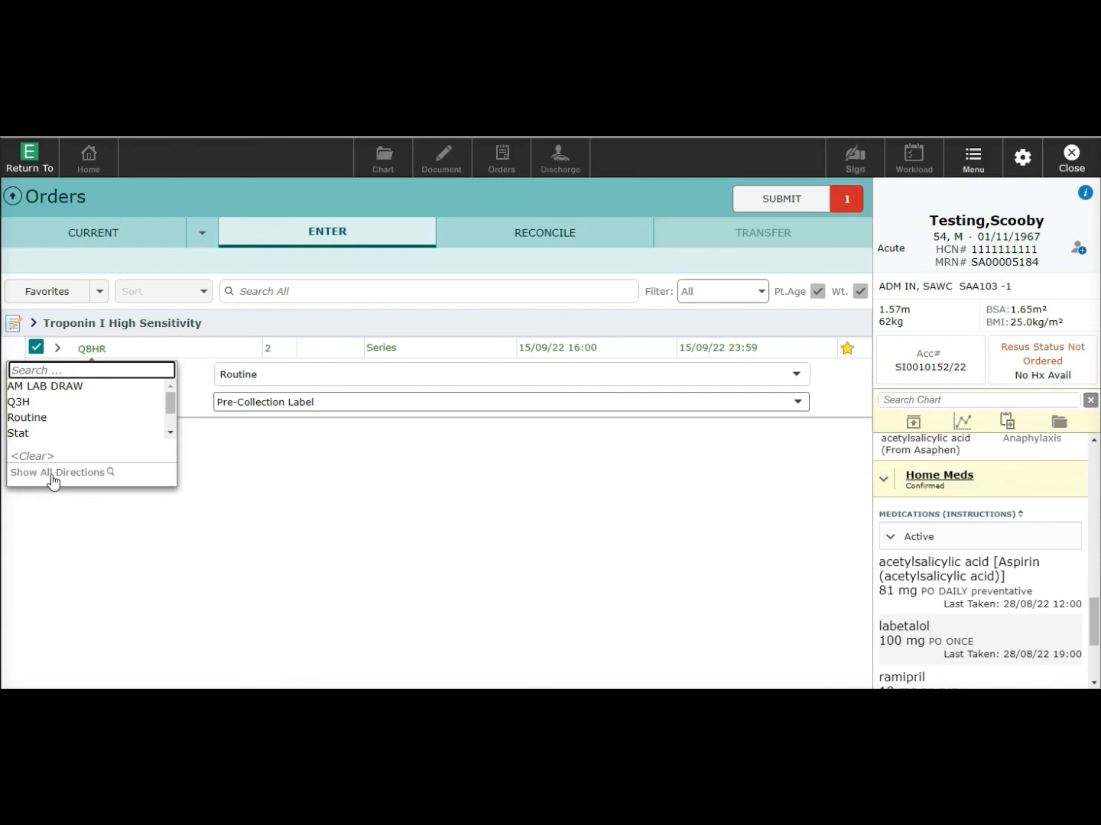
pyautogui.click(224, 497)
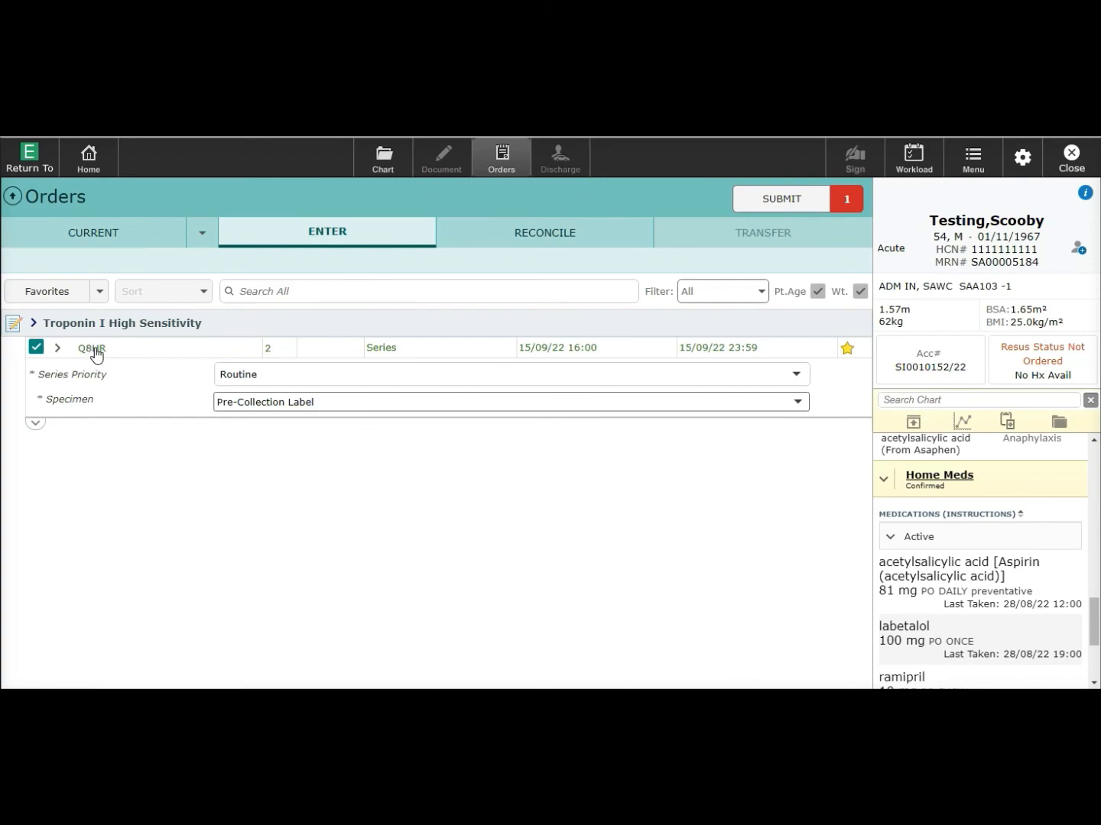
pyautogui.click(268, 348)
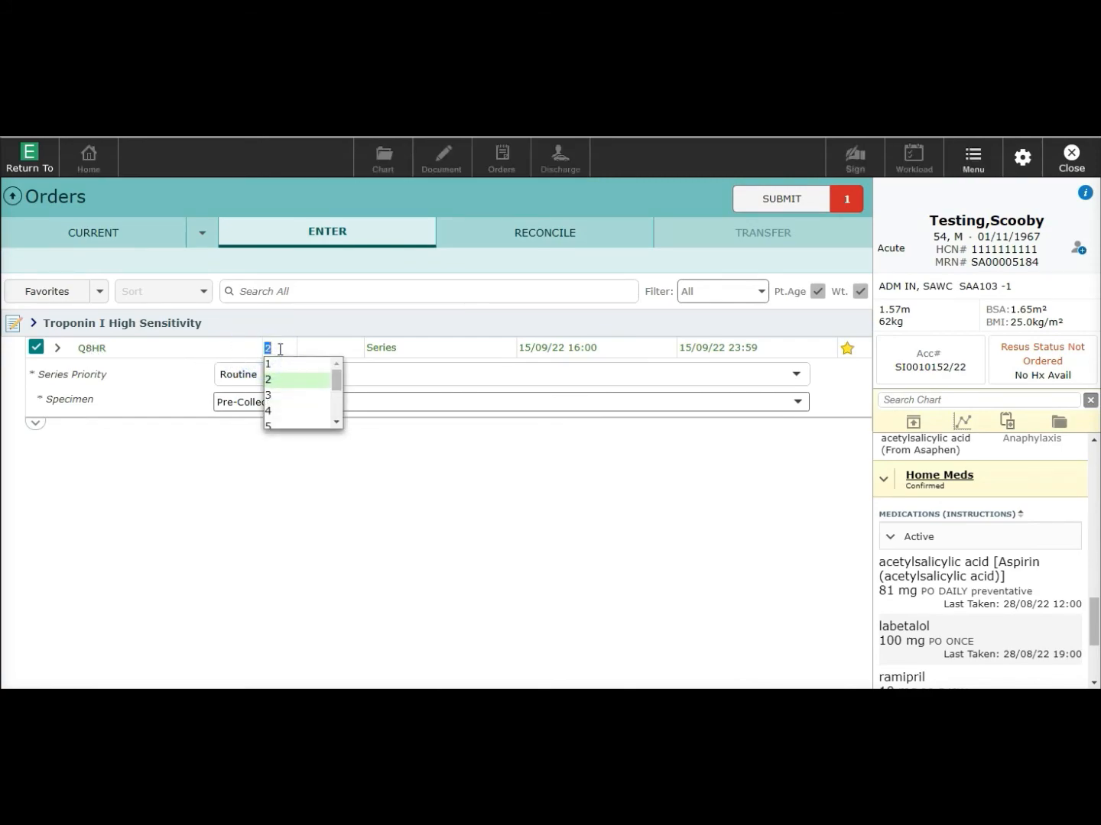
pyautogui.click(267, 394)
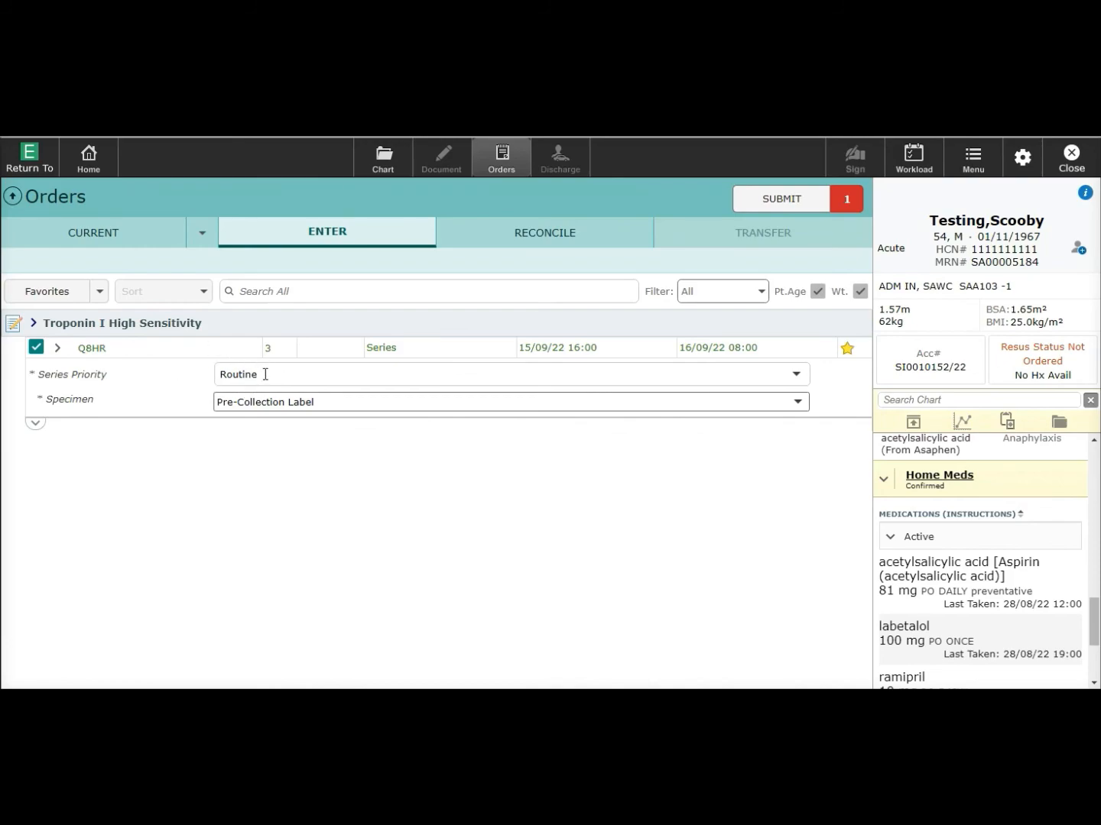
pyautogui.click(239, 372)
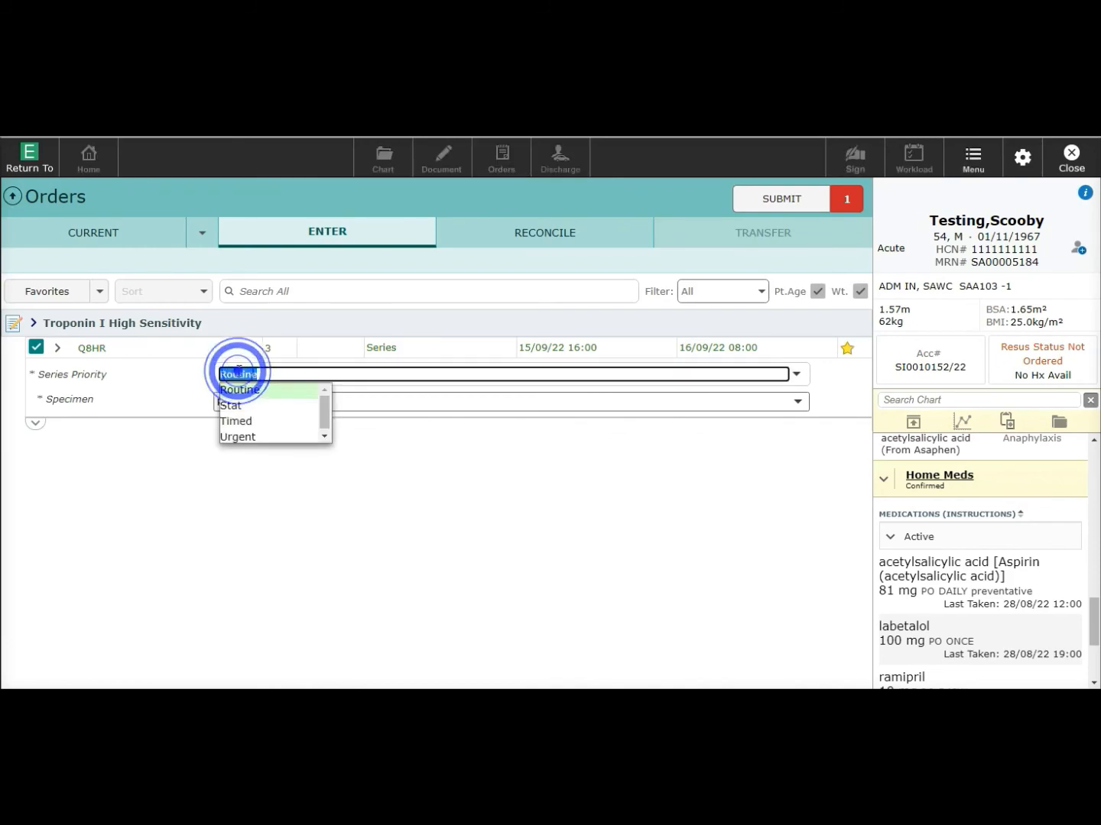
pyautogui.click(243, 421)
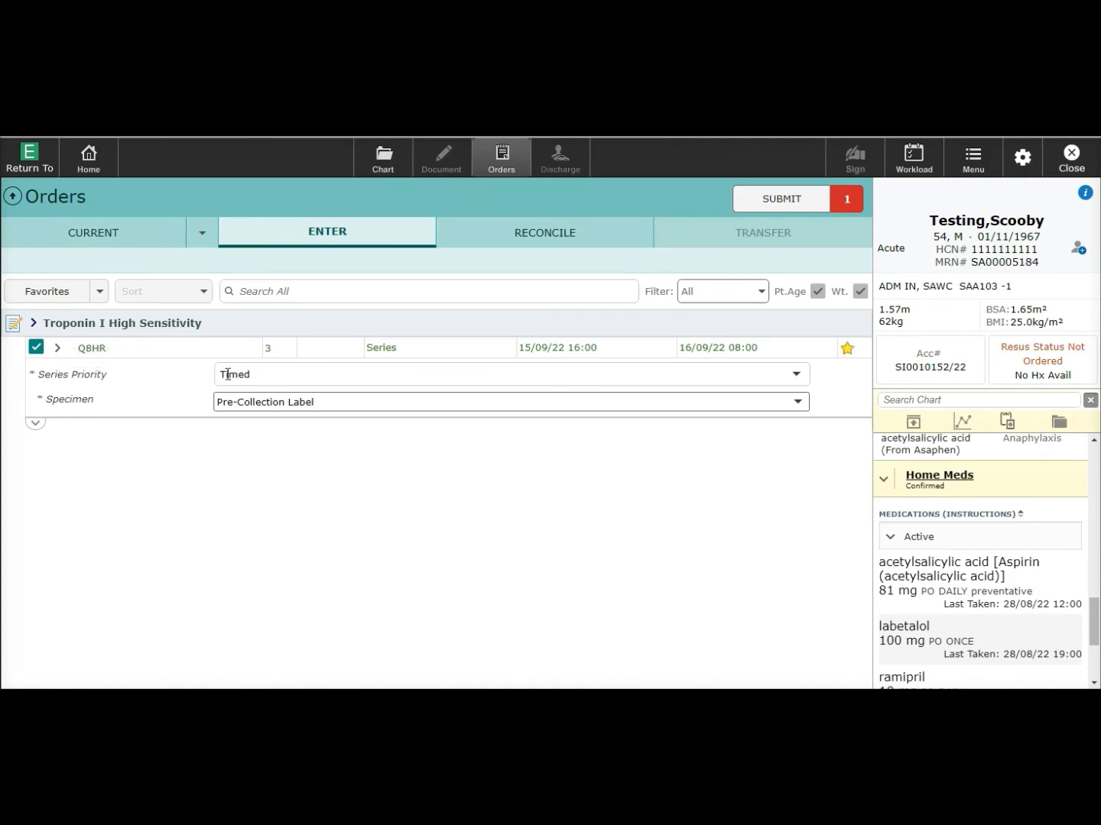
# - Submit and save the troponin order, entering the PIN
pyautogui.click(798, 205)
pyautogui.click(800, 206)
pyautogui.write('•')
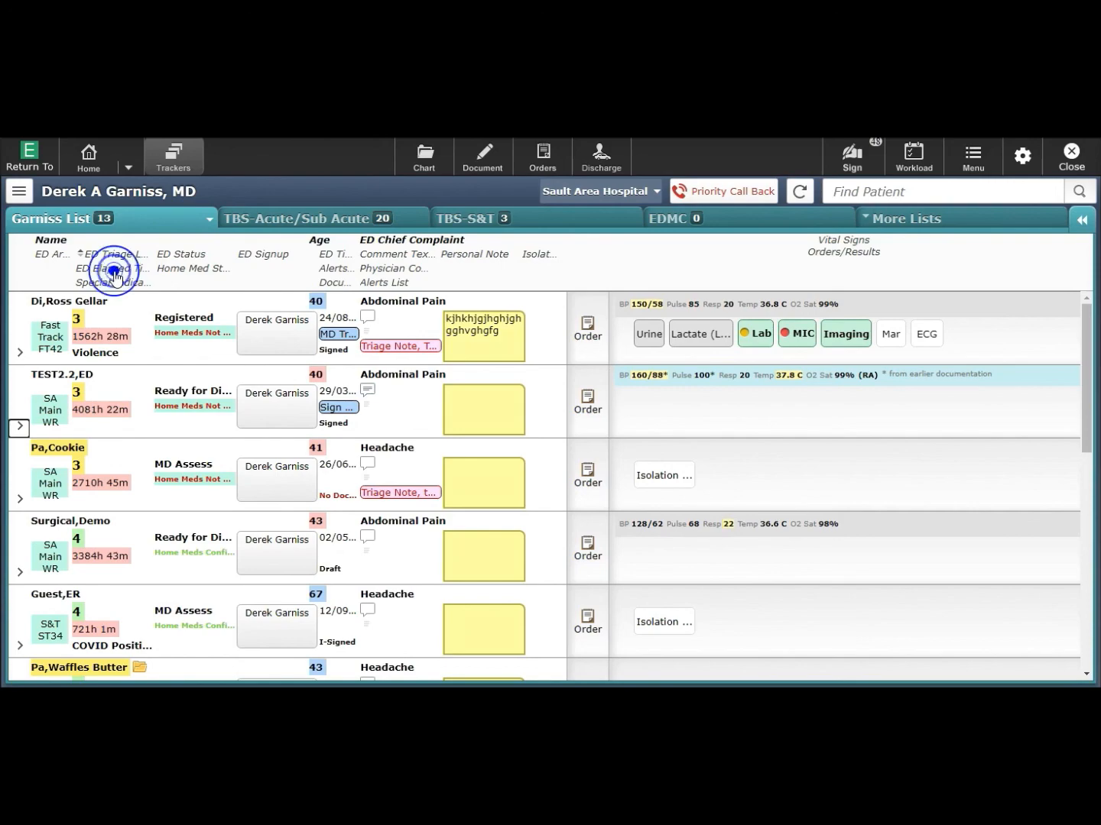
# - Sort the ED tracker by elapsed time, then by triage level, and hide the column headers
pyautogui.click(114, 274)
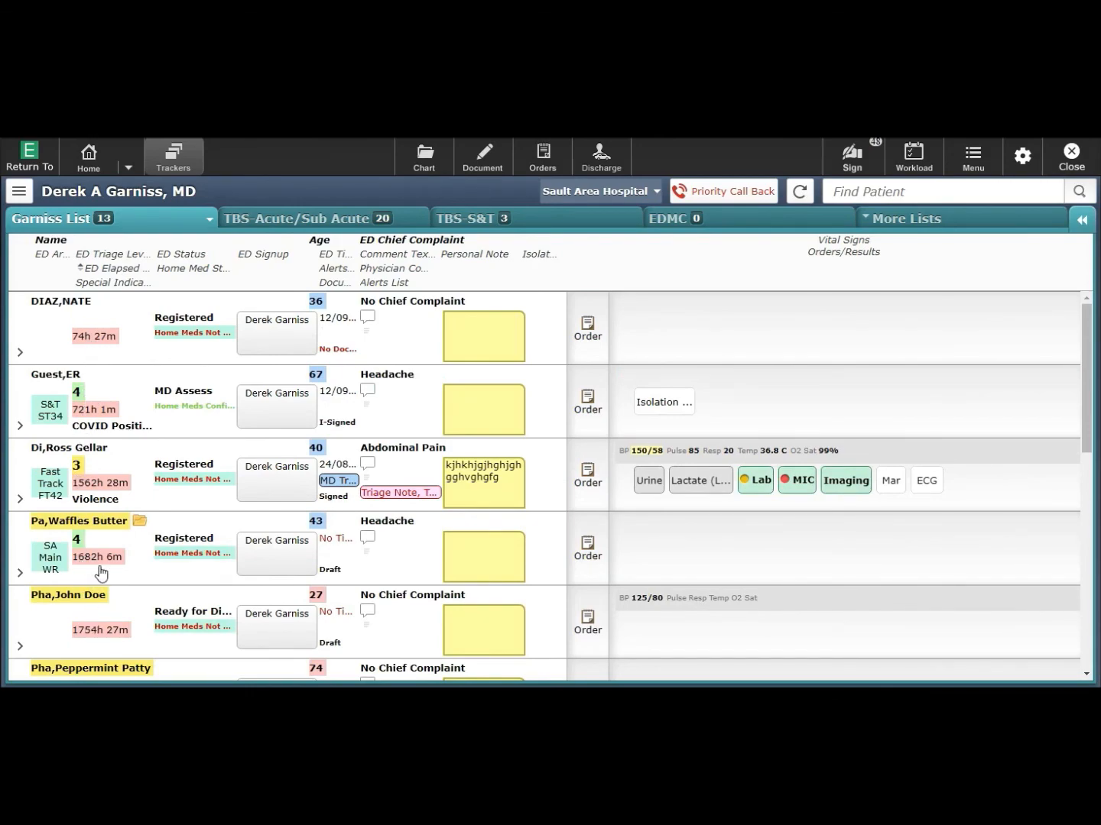
pyautogui.click(119, 253)
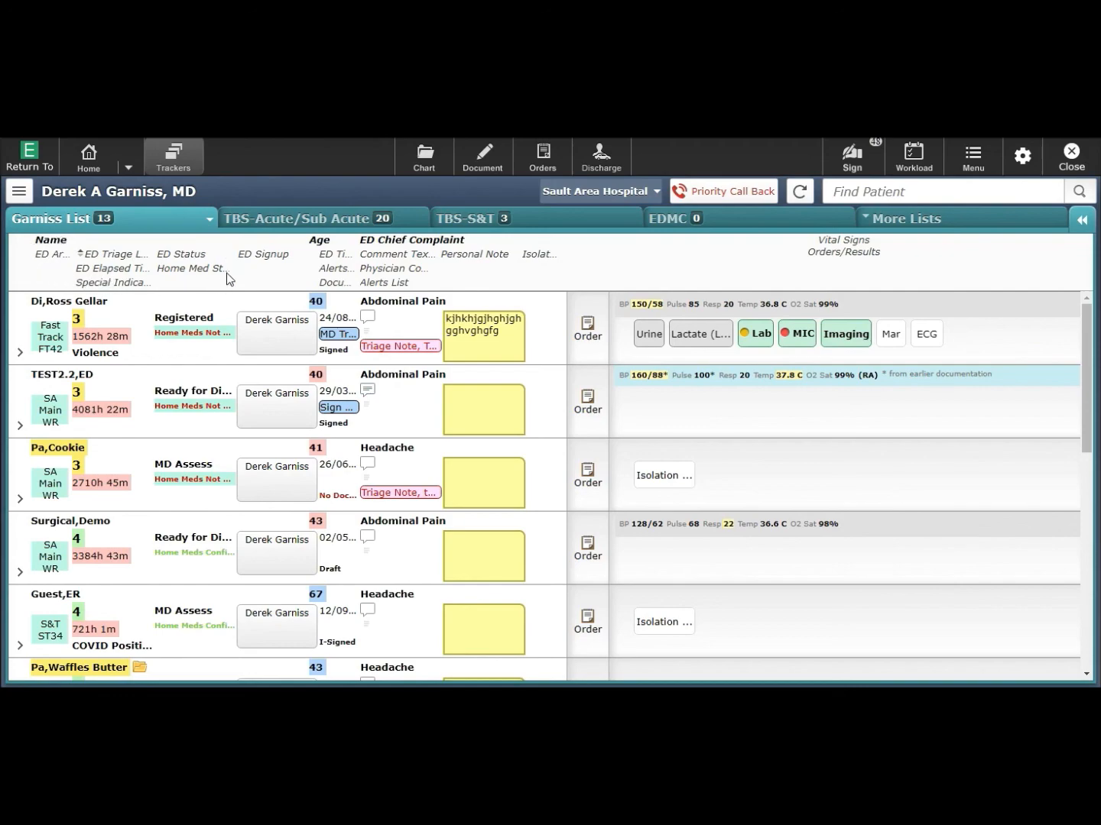
pyautogui.click(207, 219)
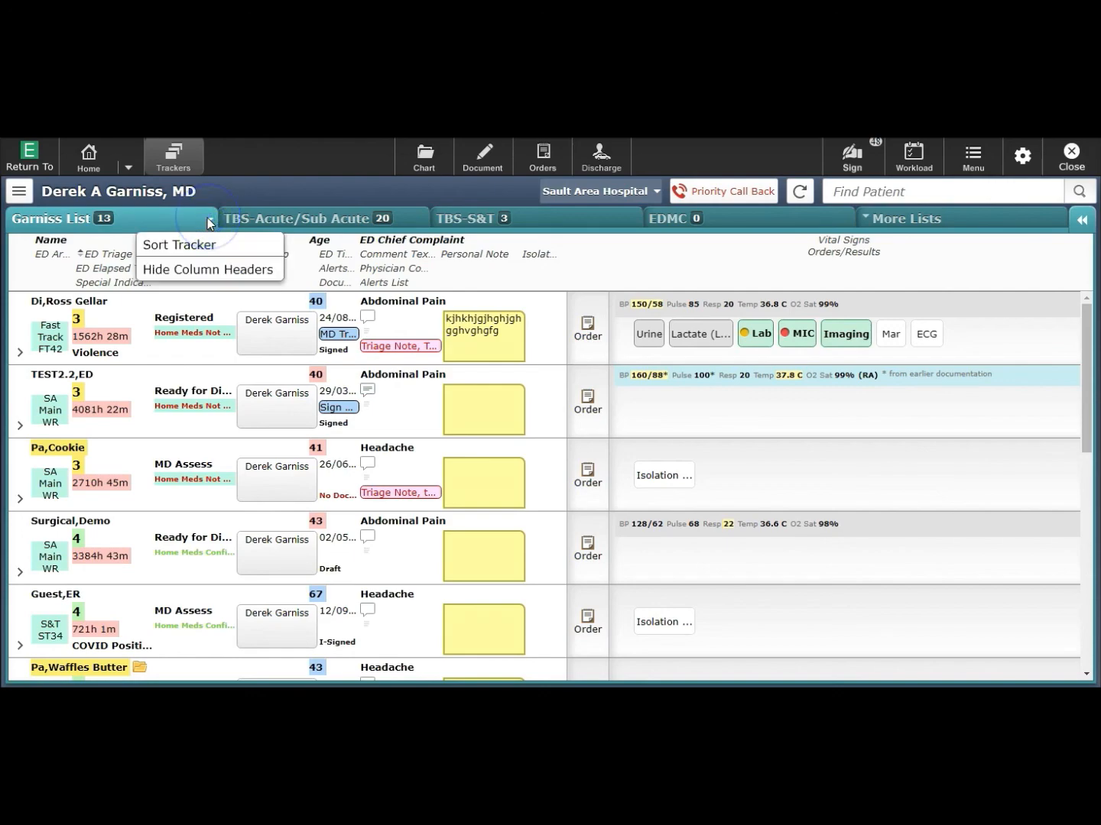
pyautogui.click(196, 271)
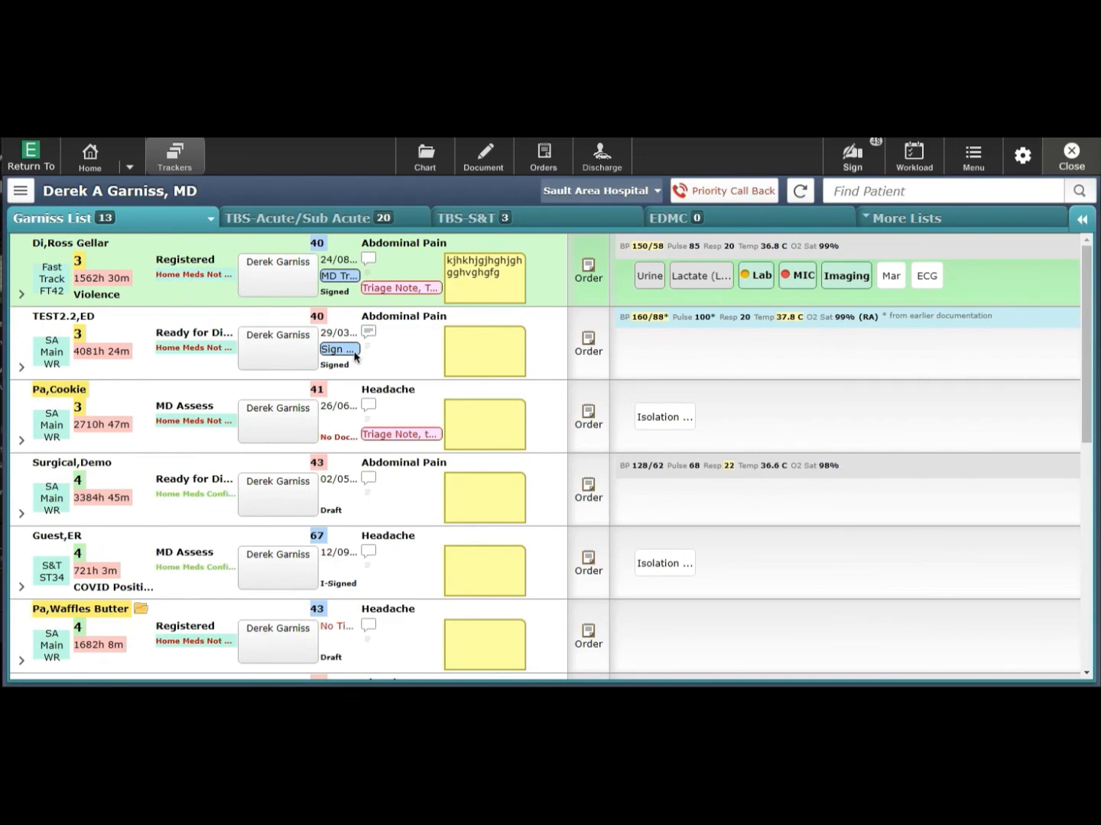
# - Expand and collapse the first patient's details, then show their ED length-of-stay times
pyautogui.click(21, 295)
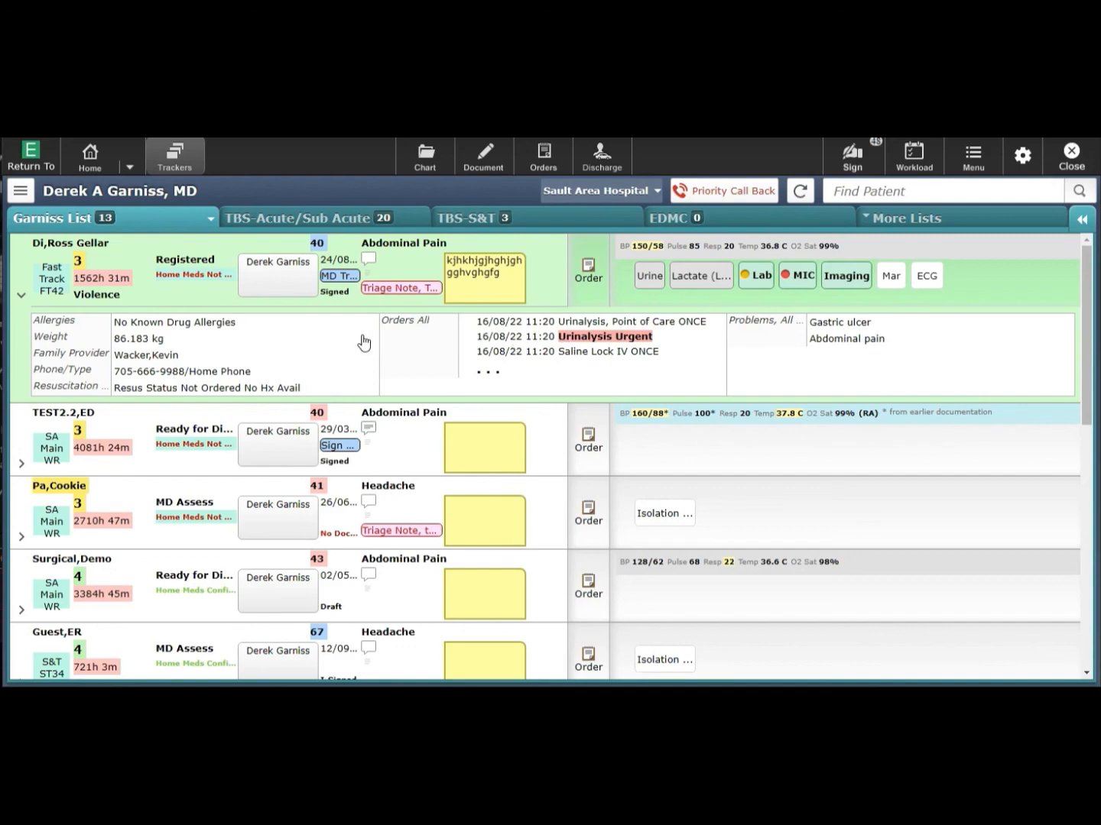
pyautogui.click(21, 297)
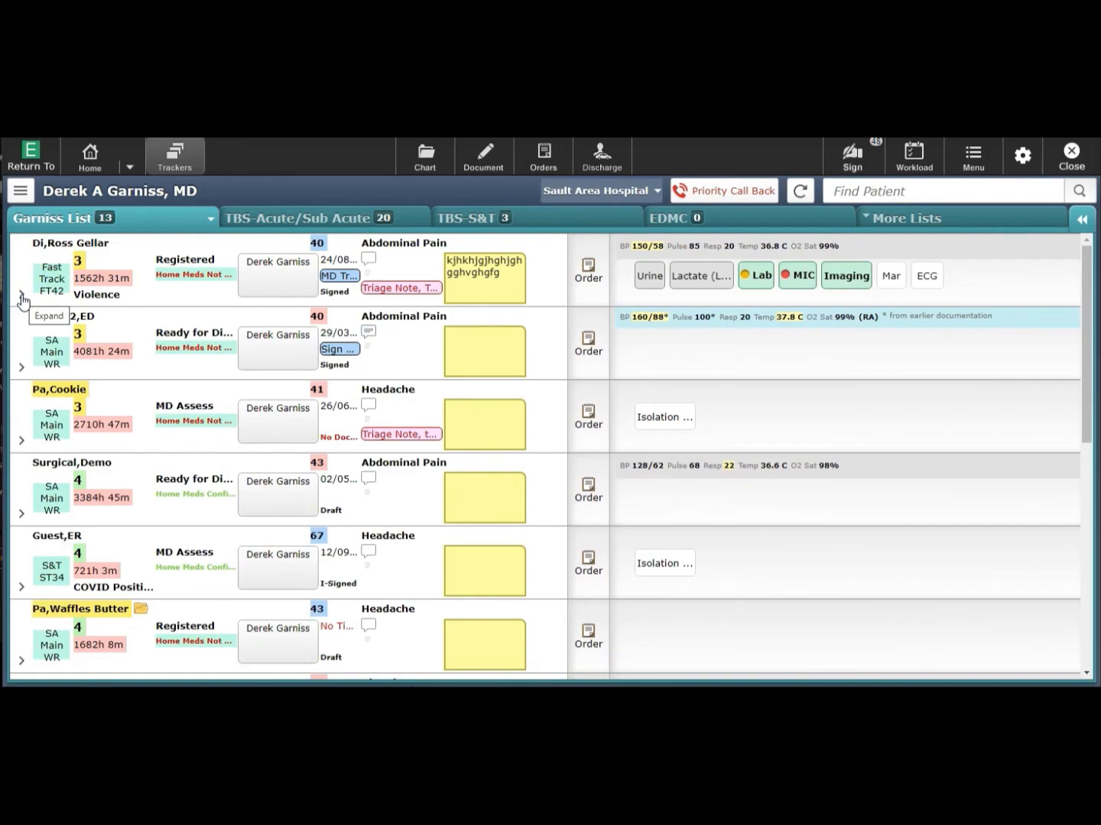
pyautogui.click(118, 279)
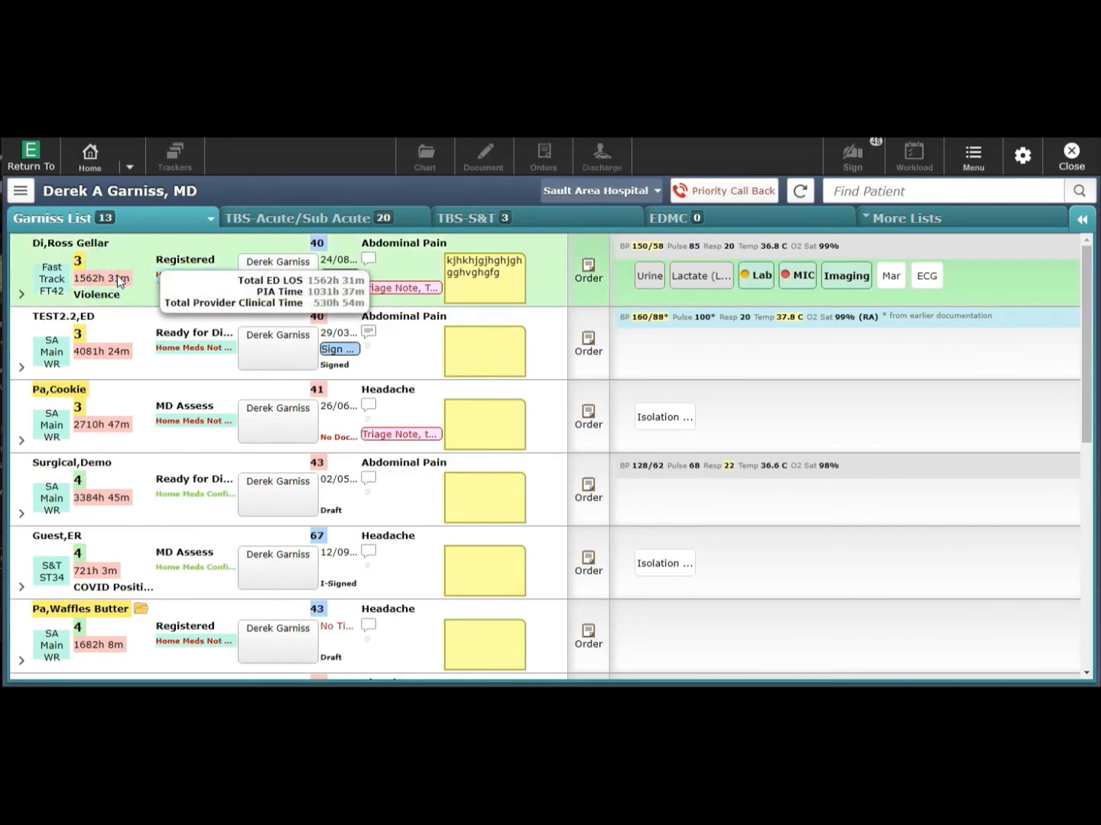